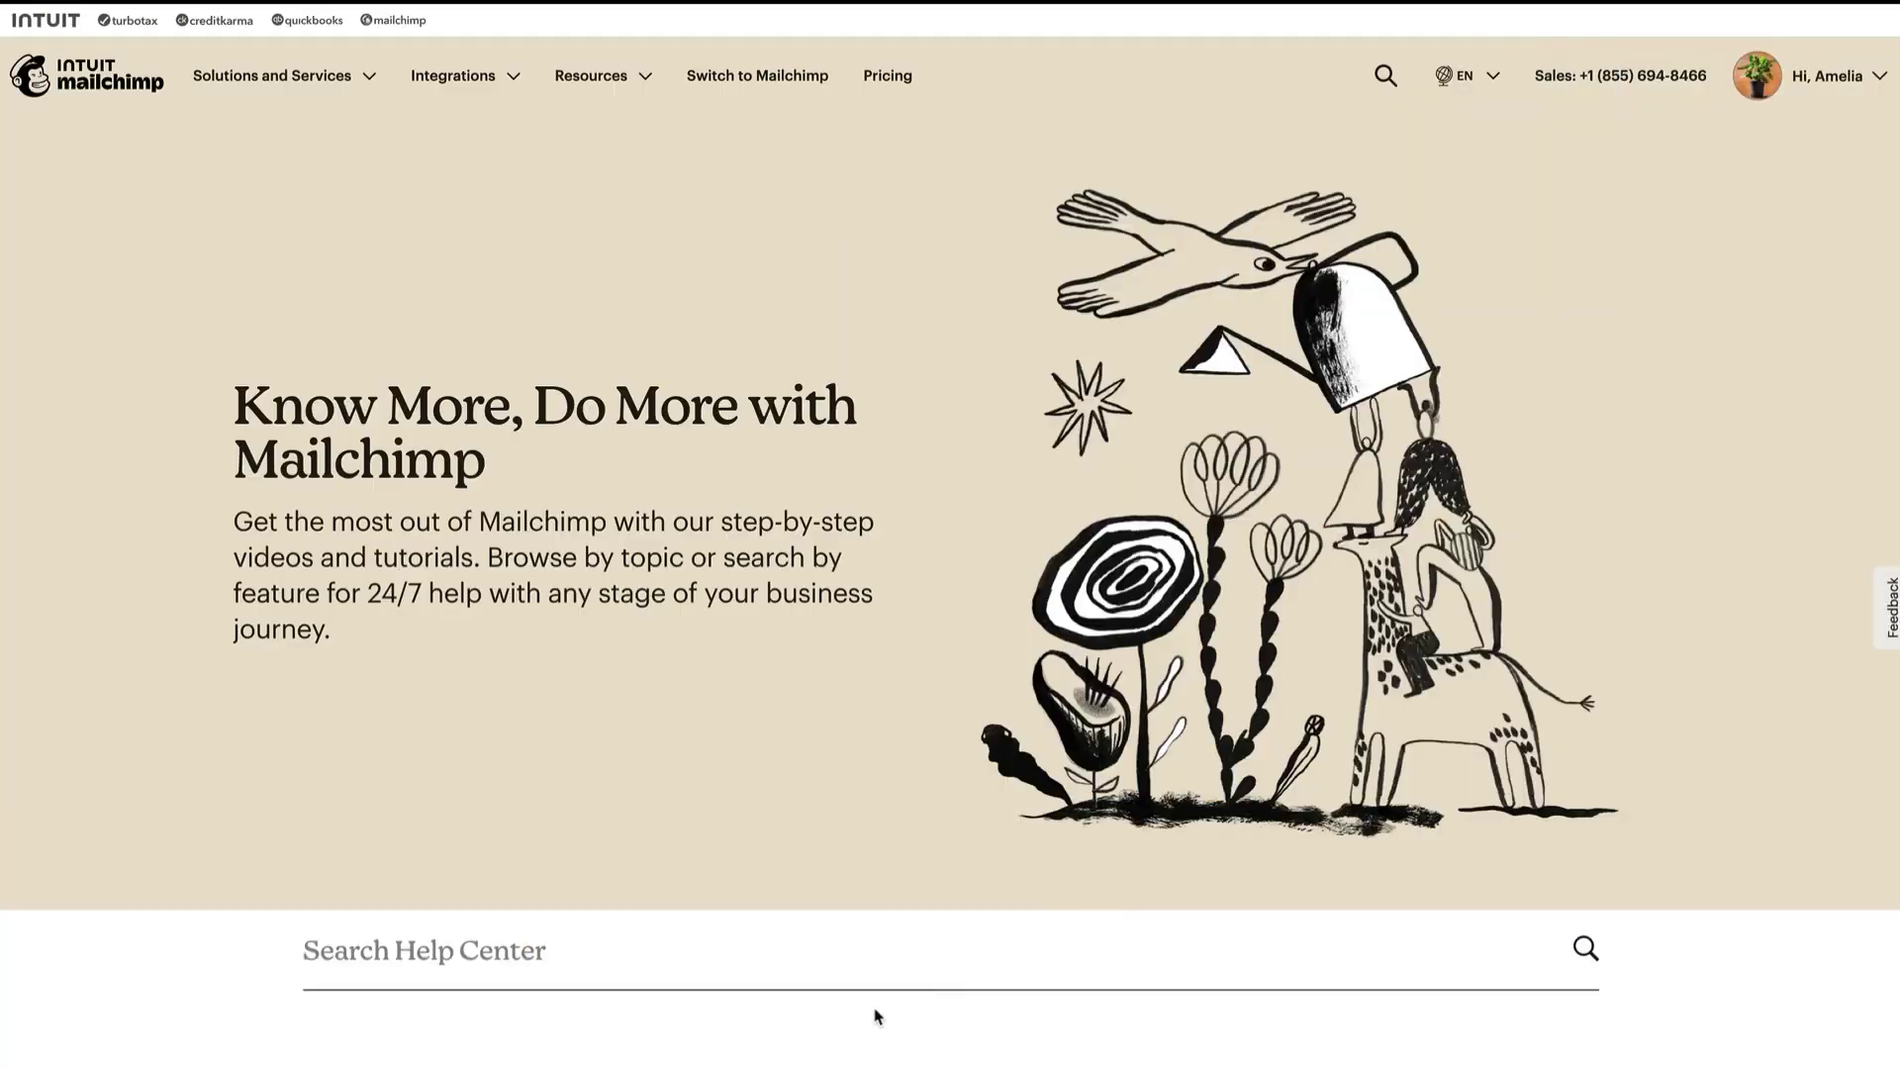
Search the Help Center for 'Connect a website'.
left_click(863, 966)
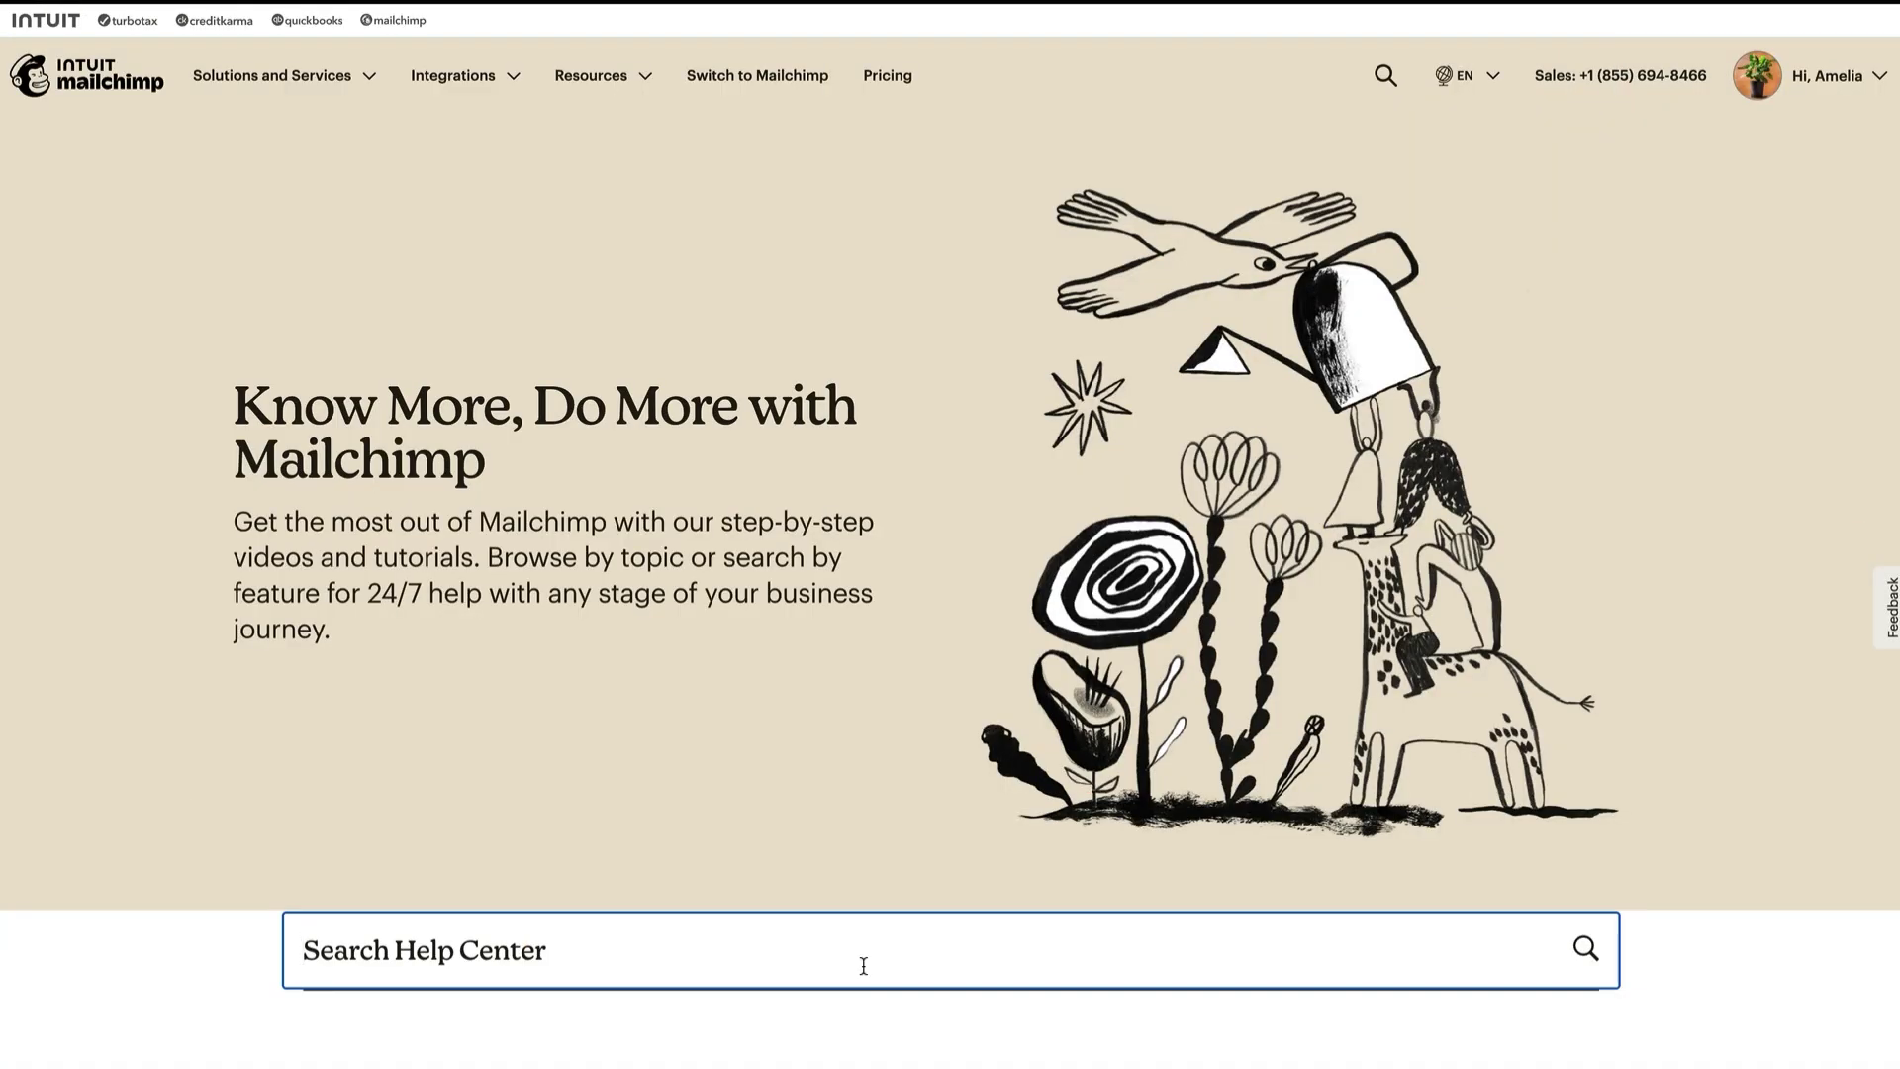
type("Connect a website")
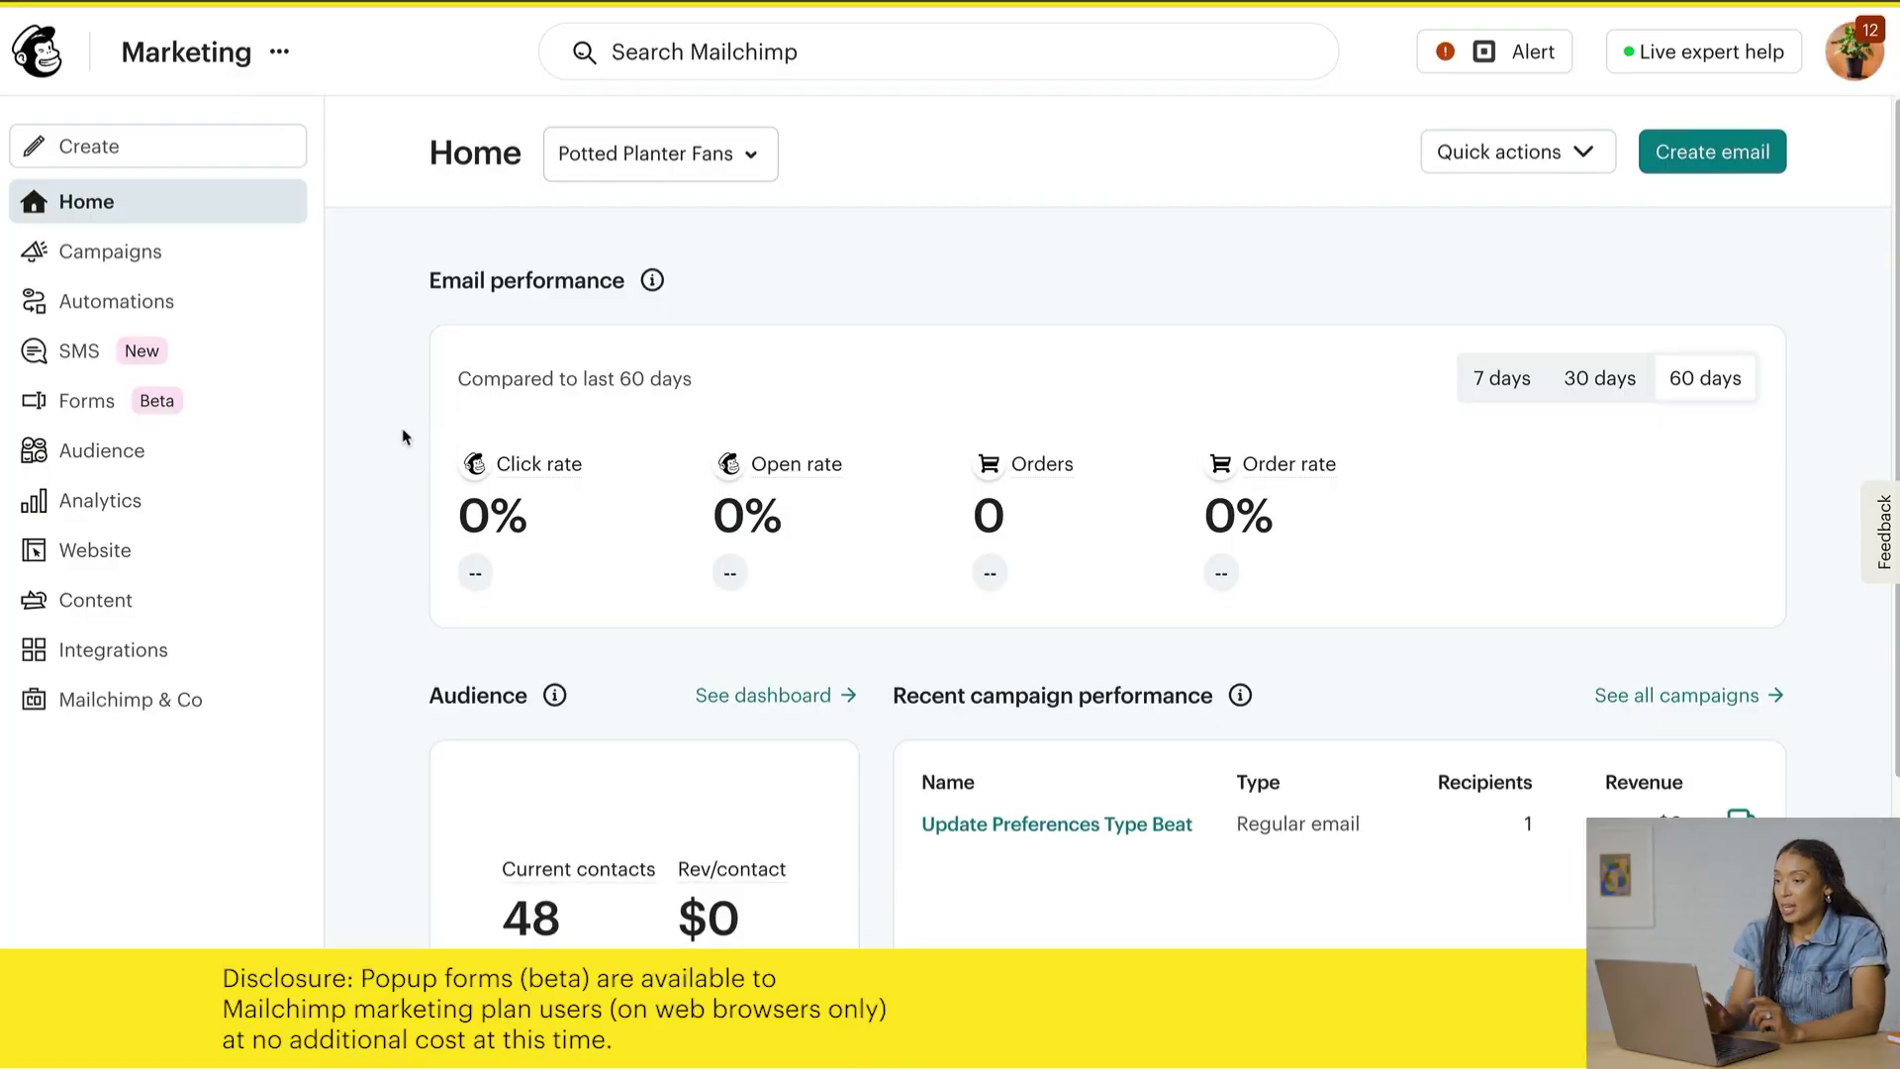
Go to Forms and start building a new popup form.
left_click(269, 419)
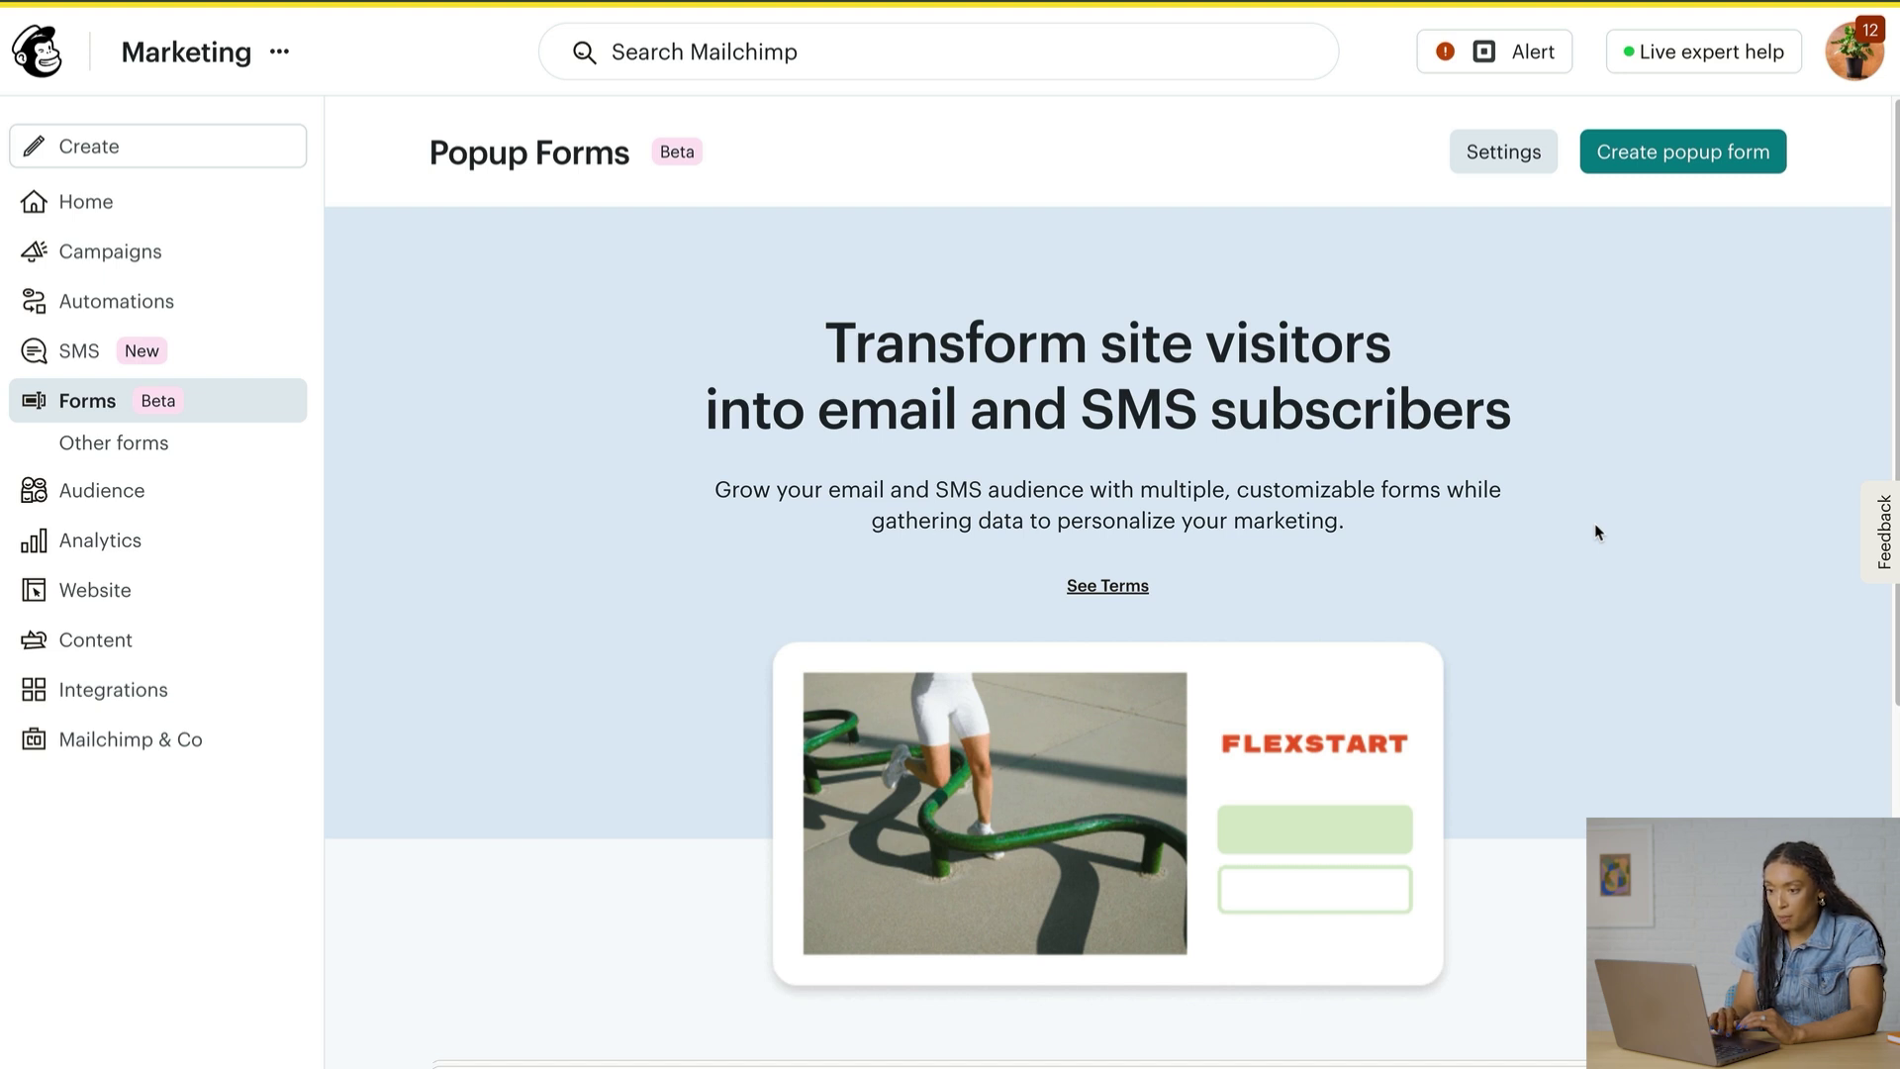
left_click(1712, 168)
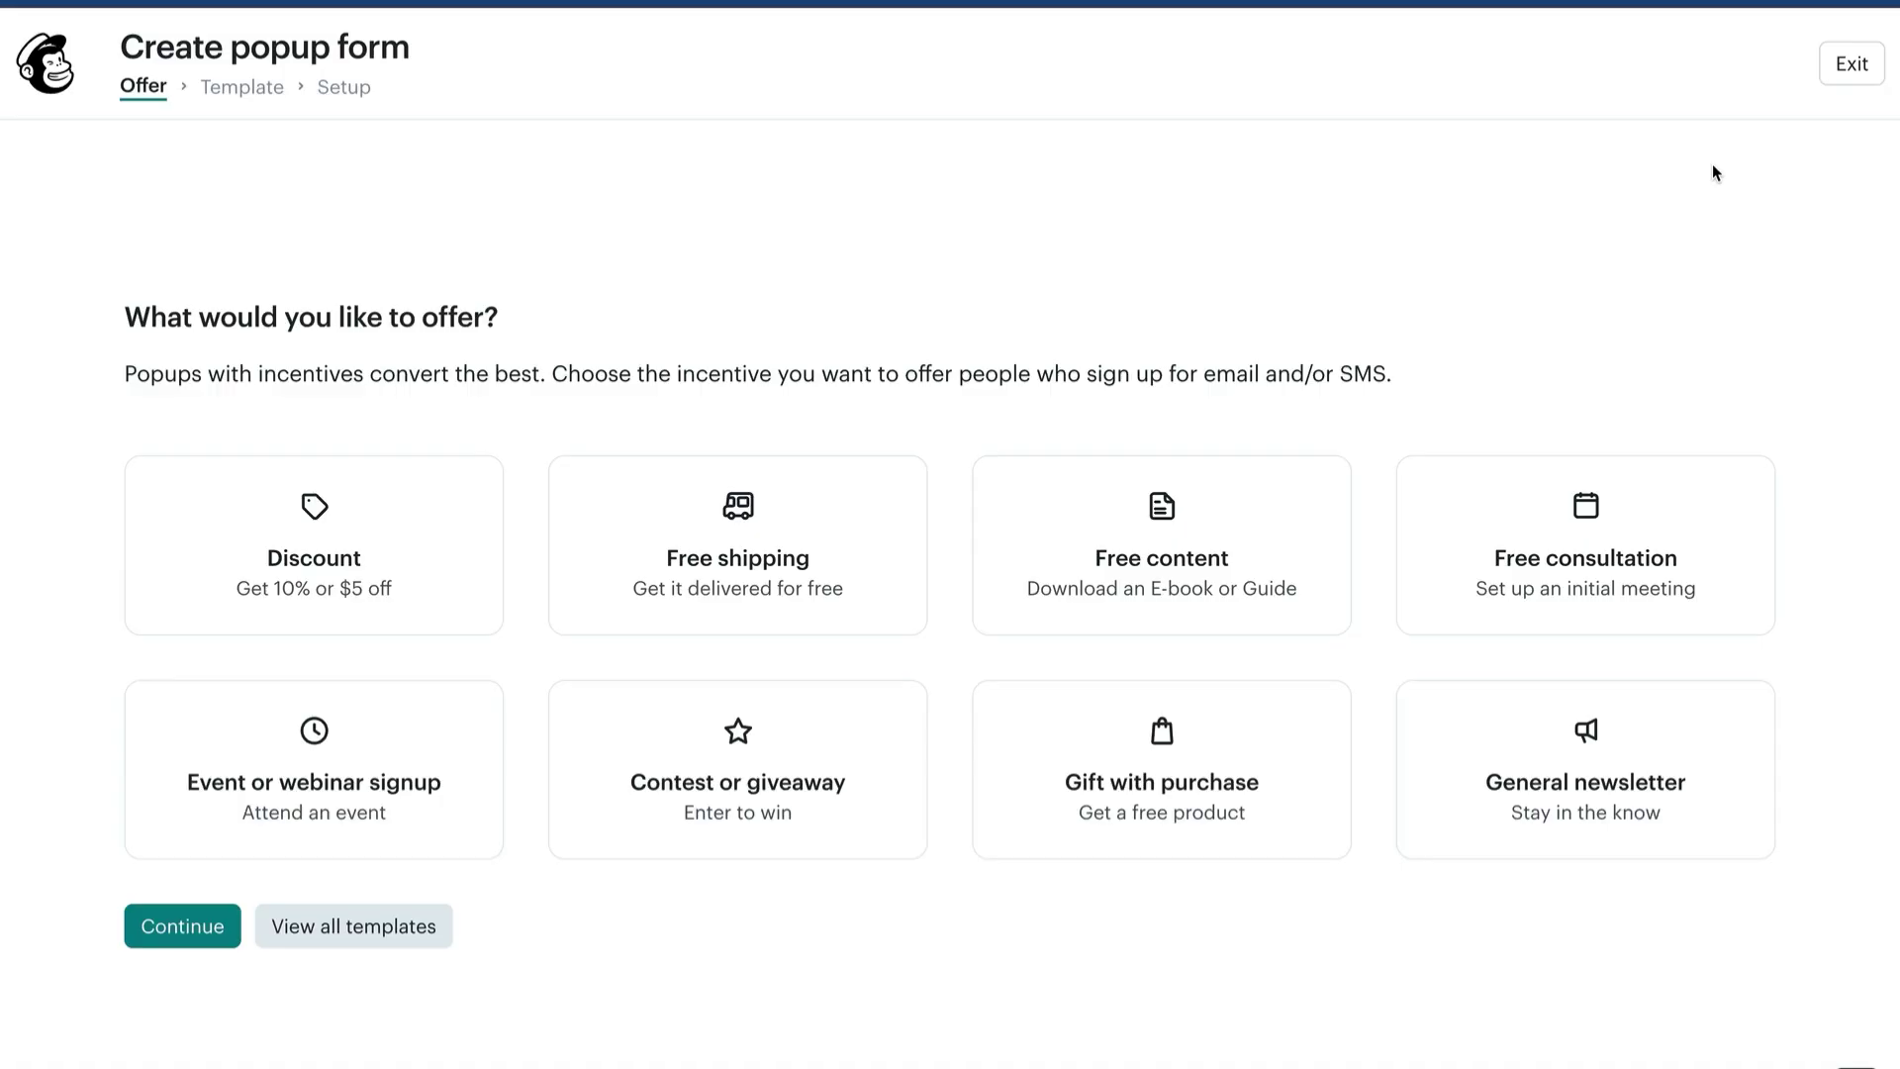
Choose the Discount offer and browse the available Discount popup templates.
left_click(447, 543)
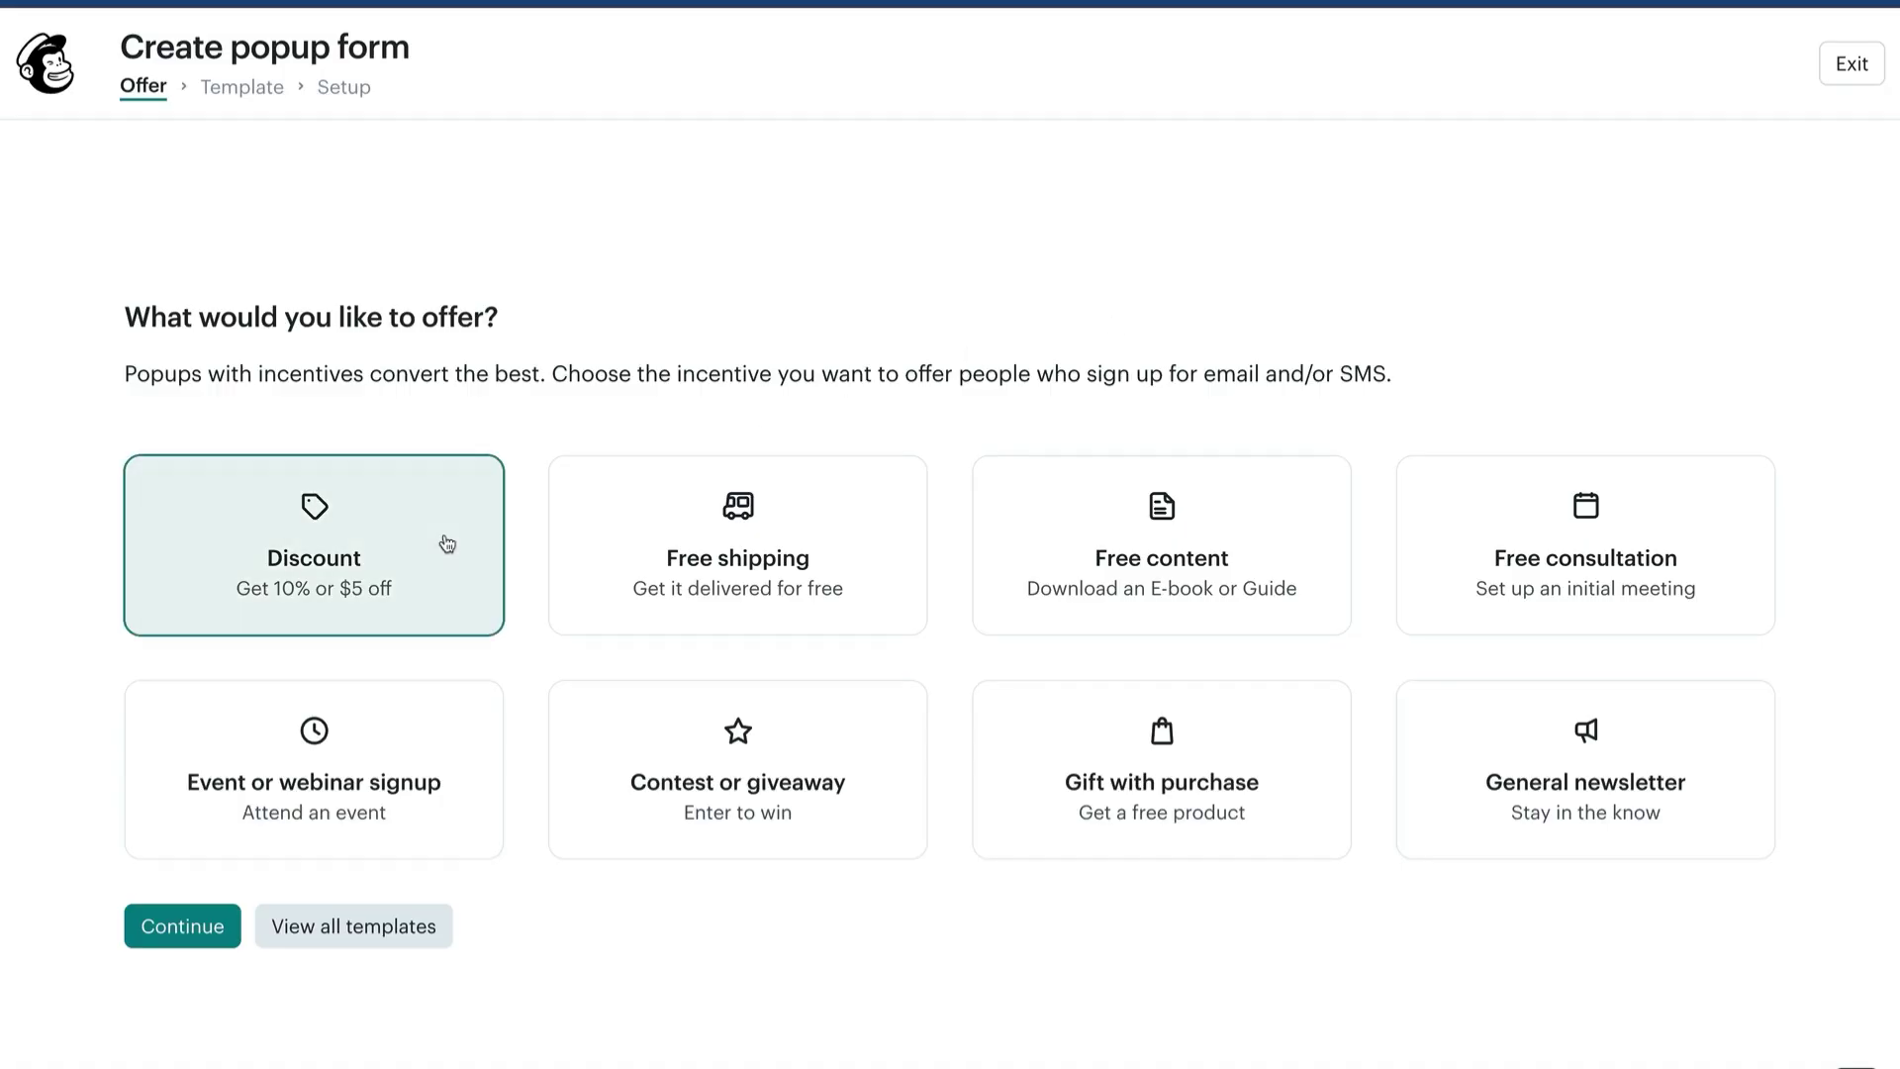
left_click(174, 922)
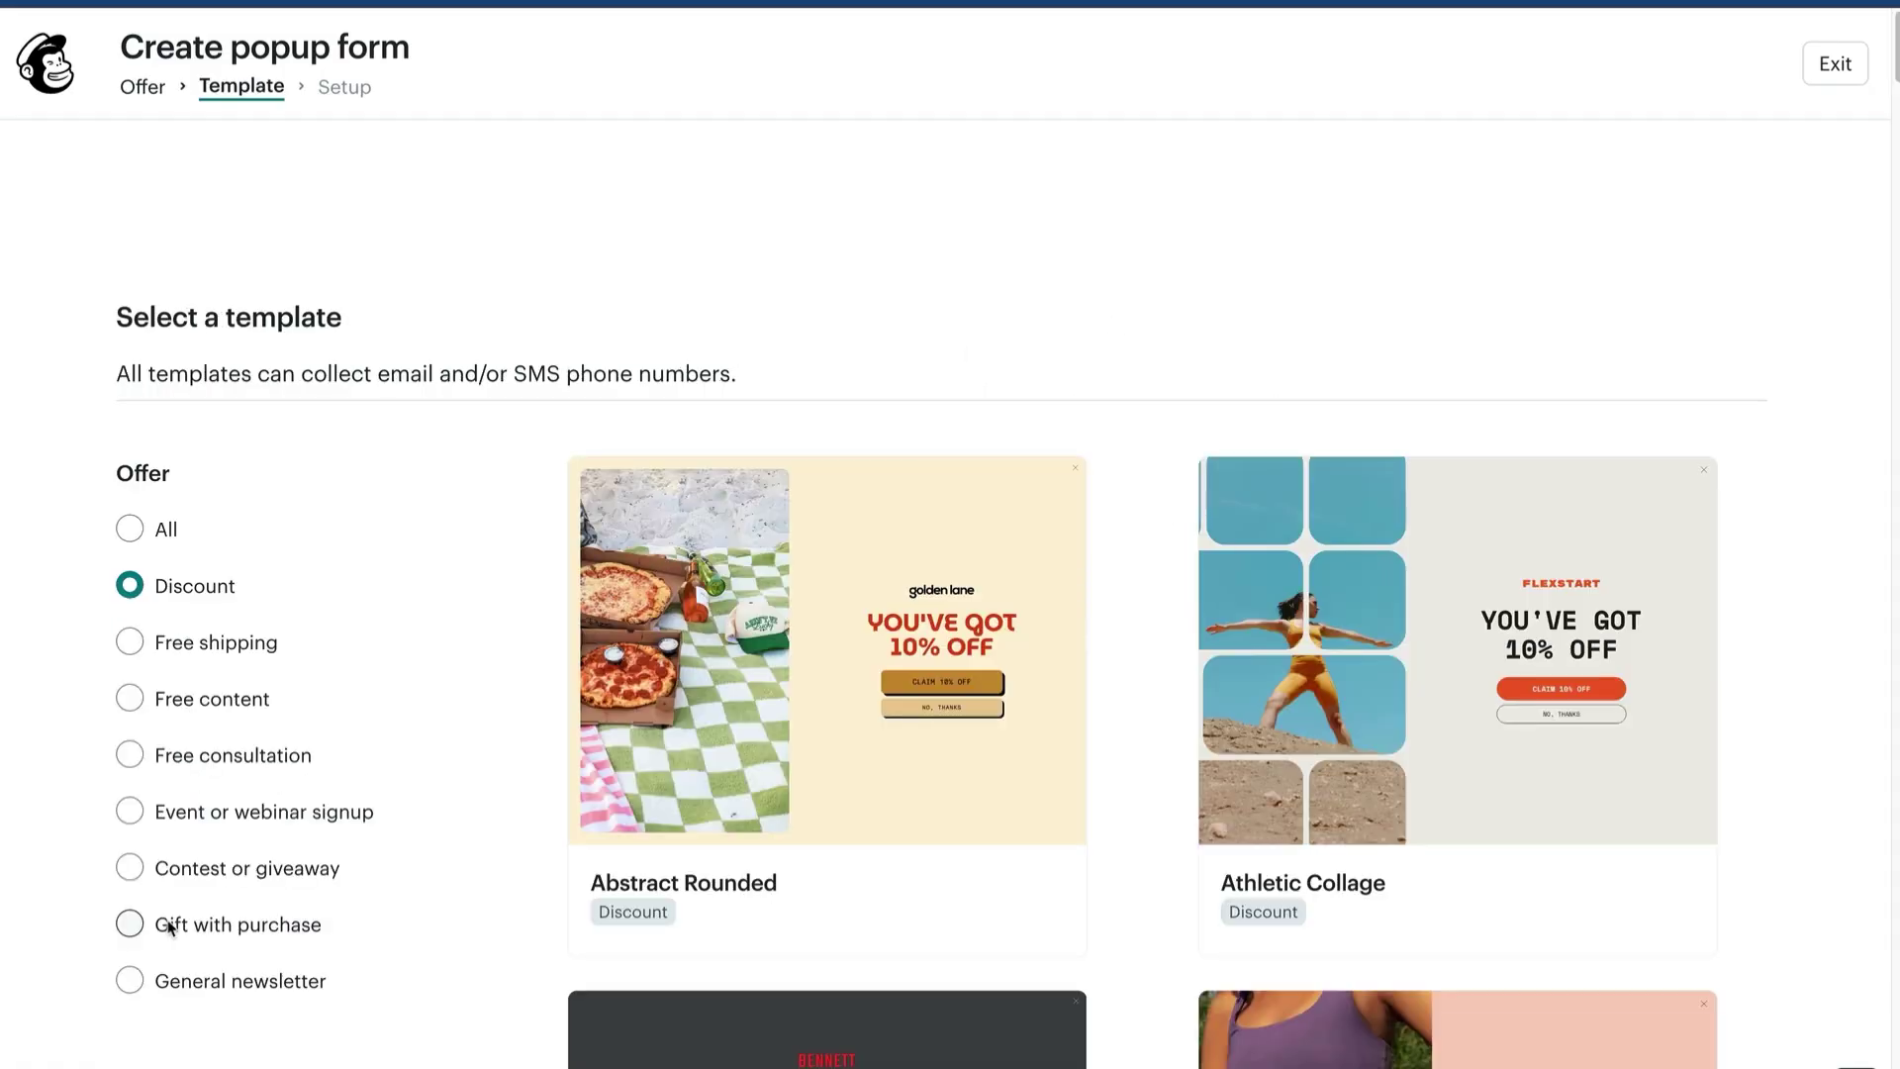
scroll(1886, 869, "down", 6)
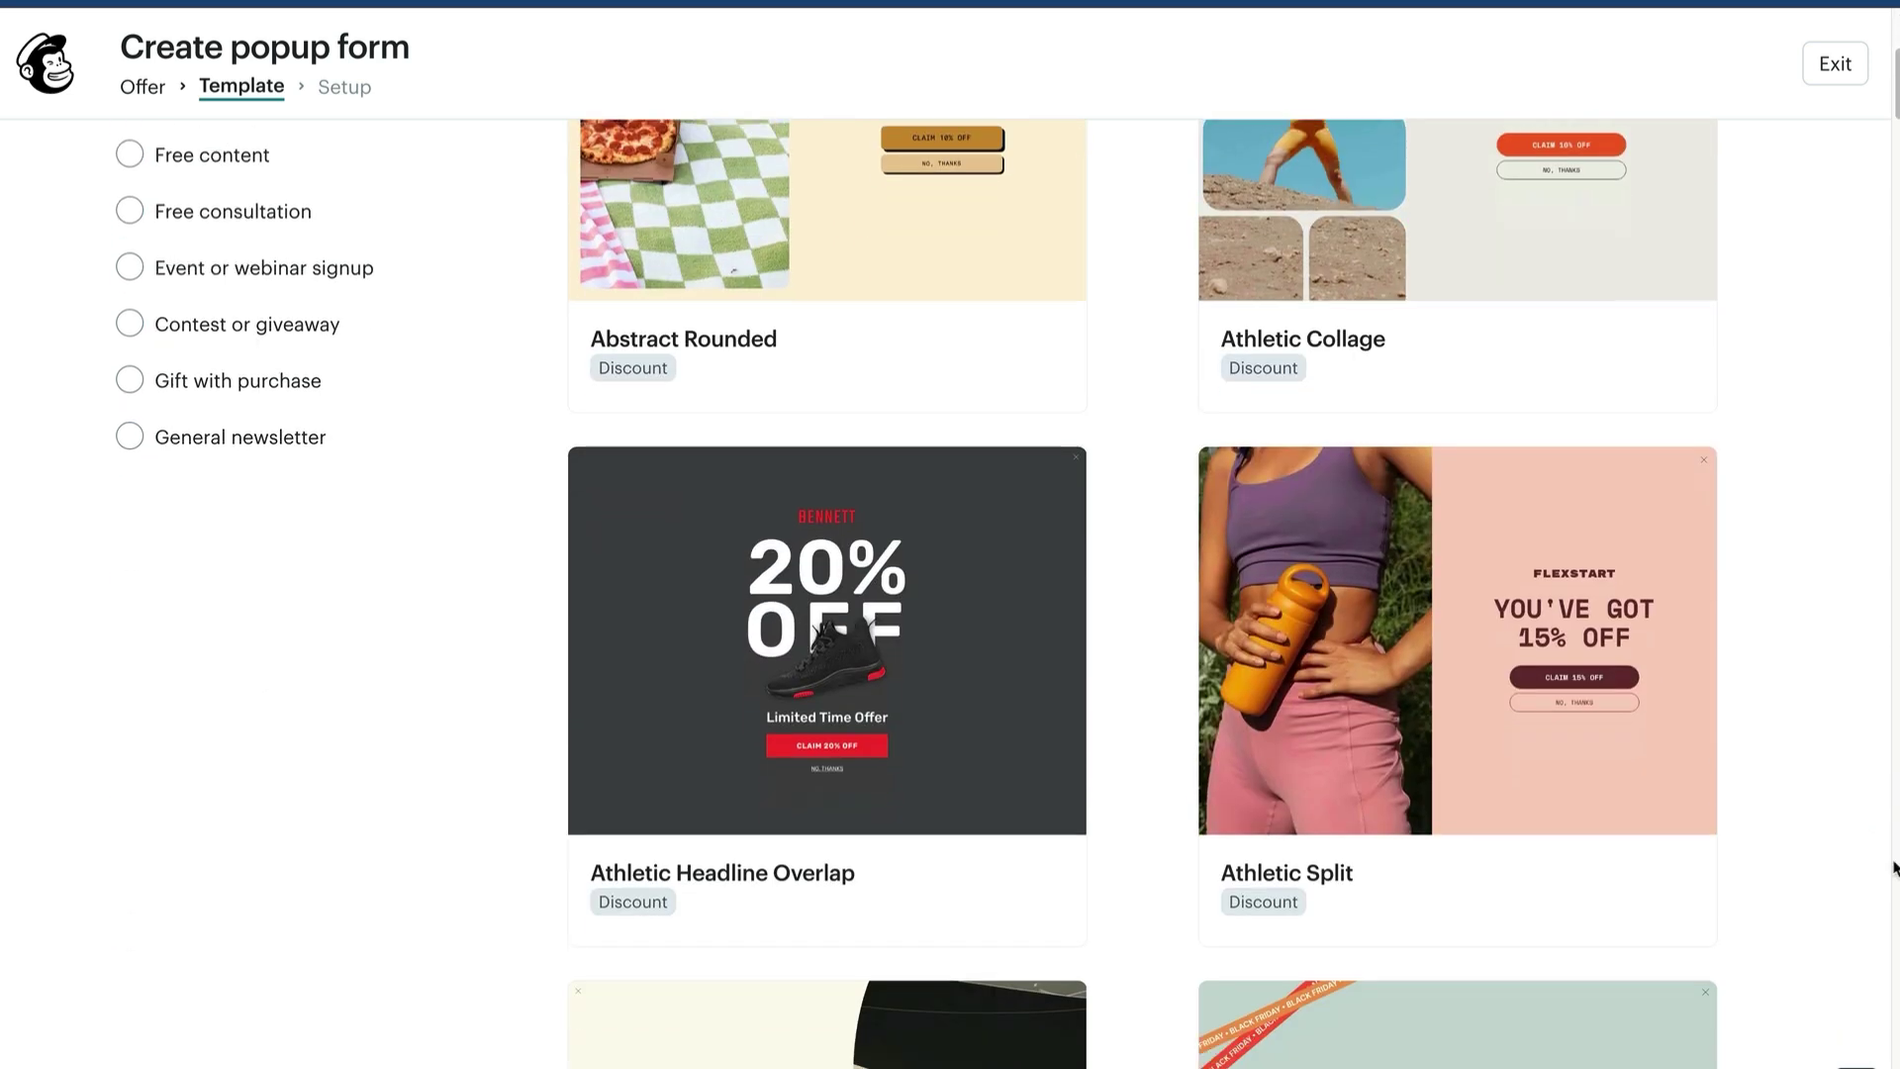
scroll(1892, 869, "down", 3)
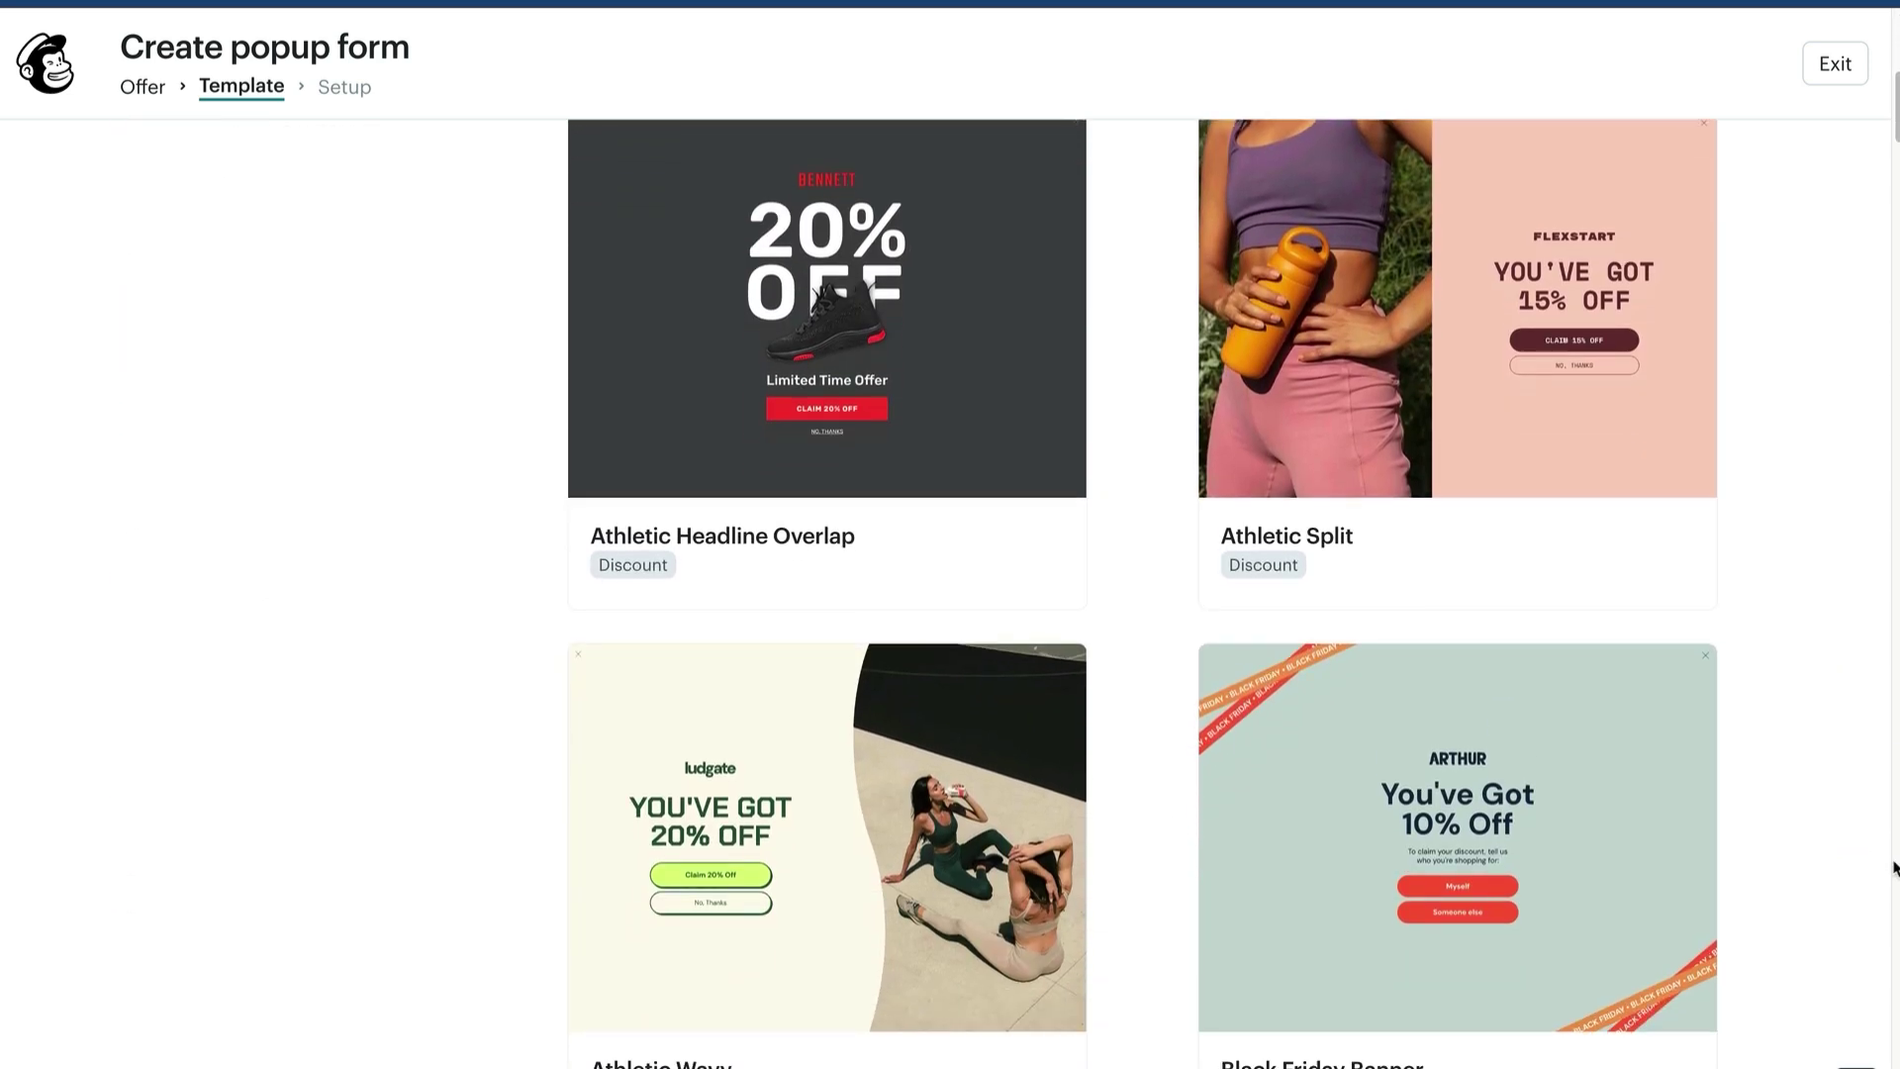
scroll(1892, 869, "down", 4)
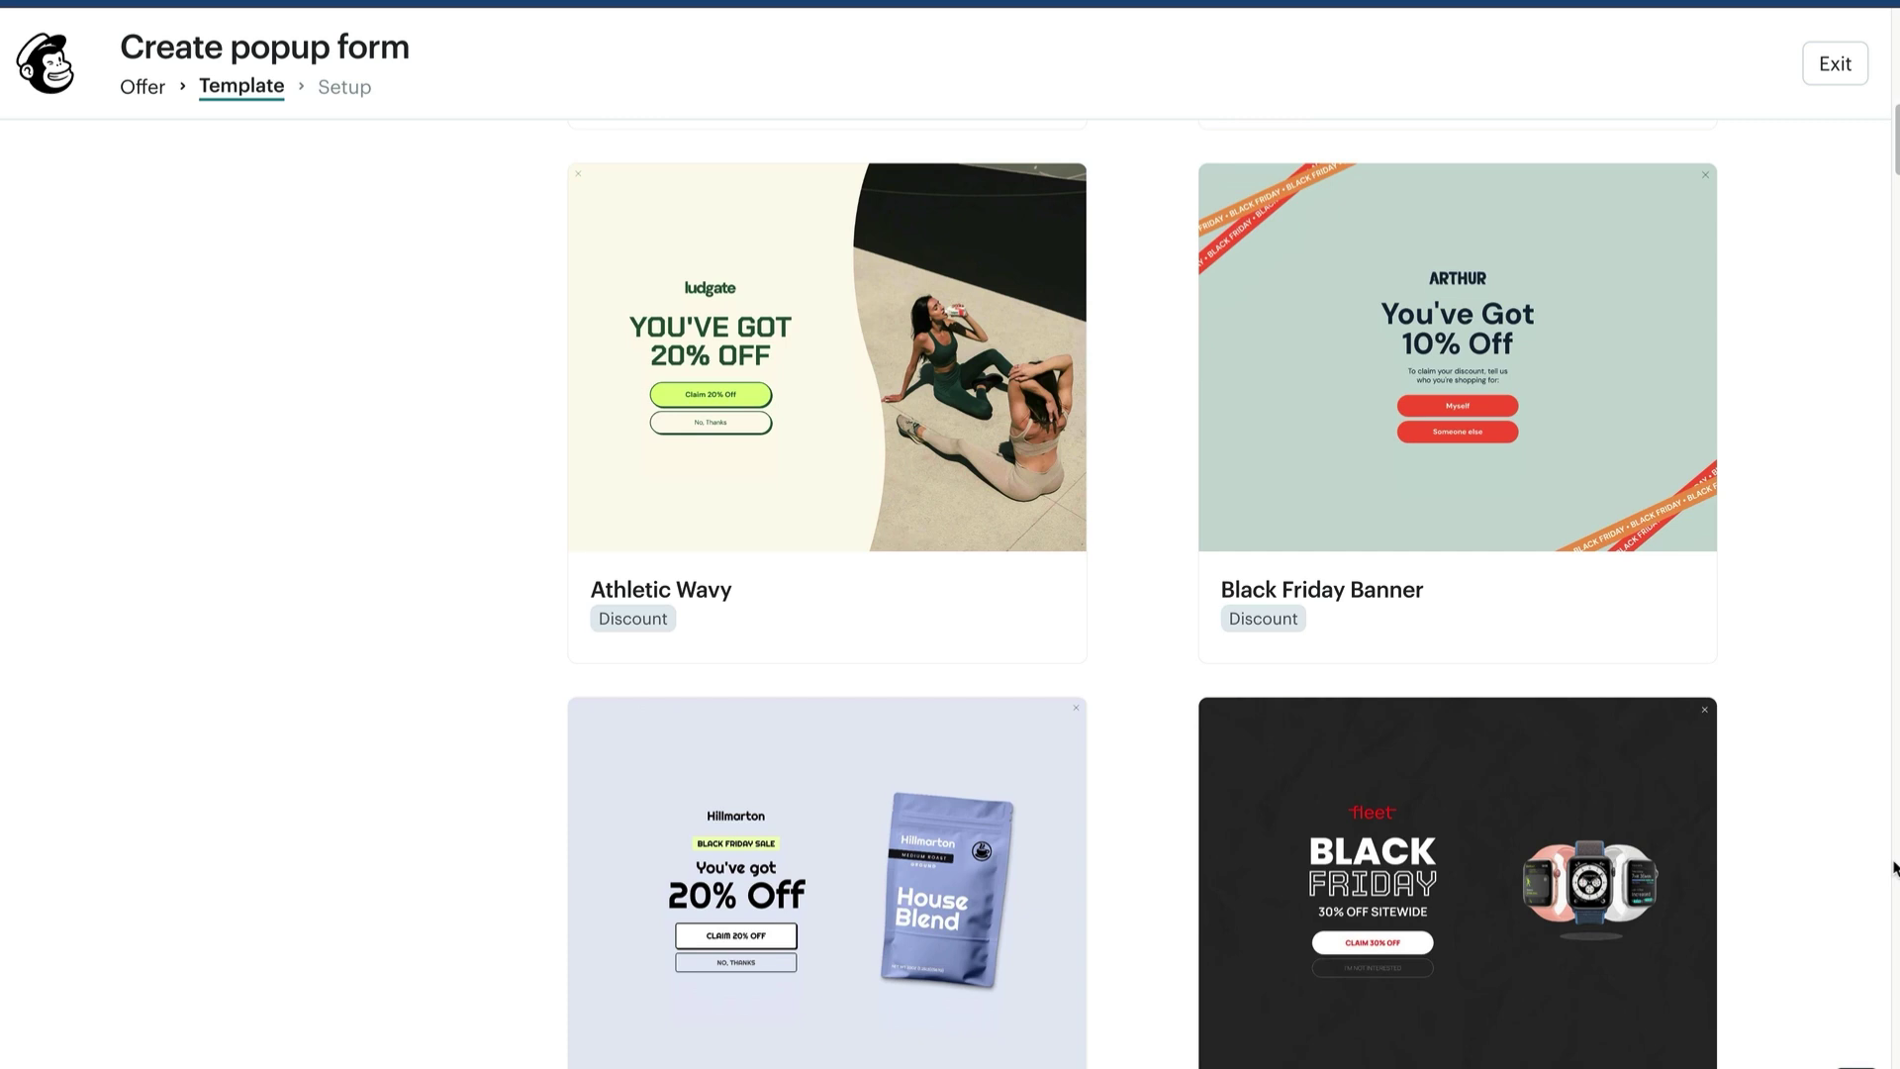
scroll(1892, 869, "down", 5)
scroll(1892, 869, "down", 9)
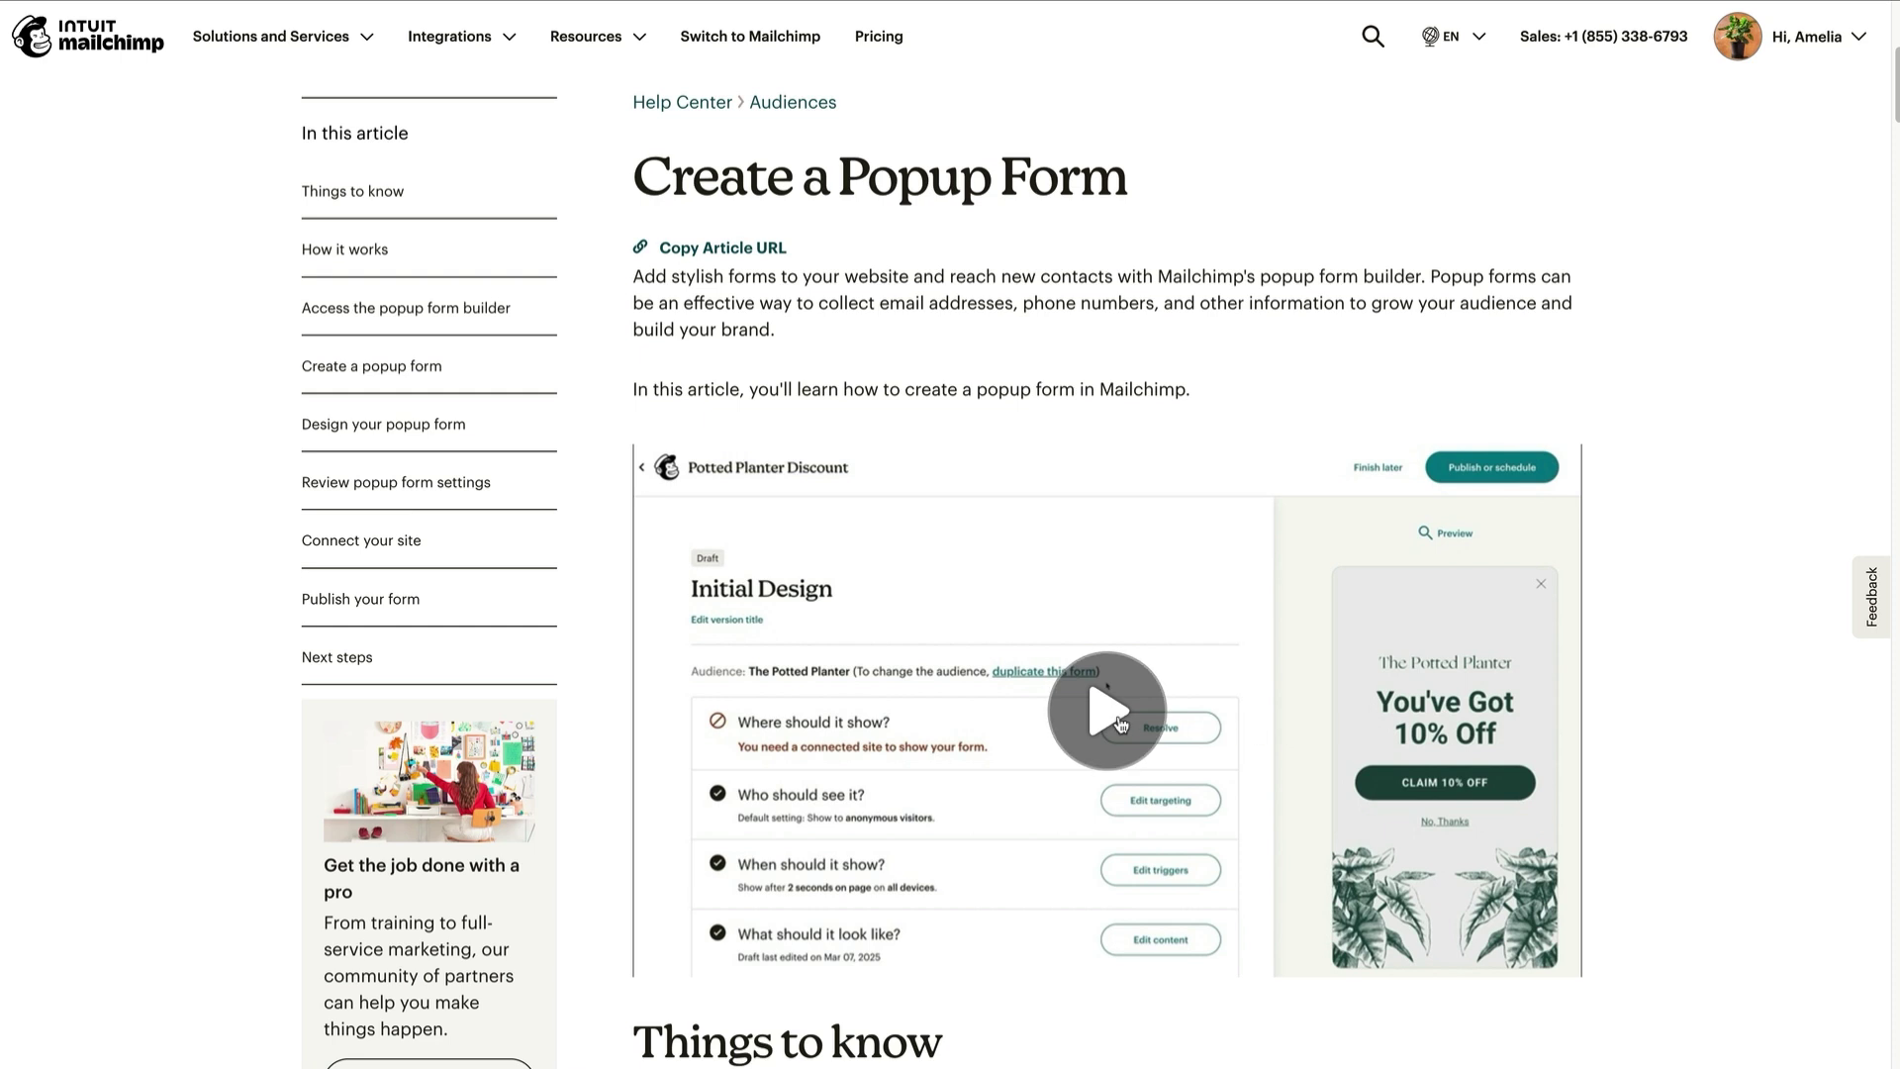
Play the article's tutorial video, then switch to the Other forms list.
left_click(1121, 723)
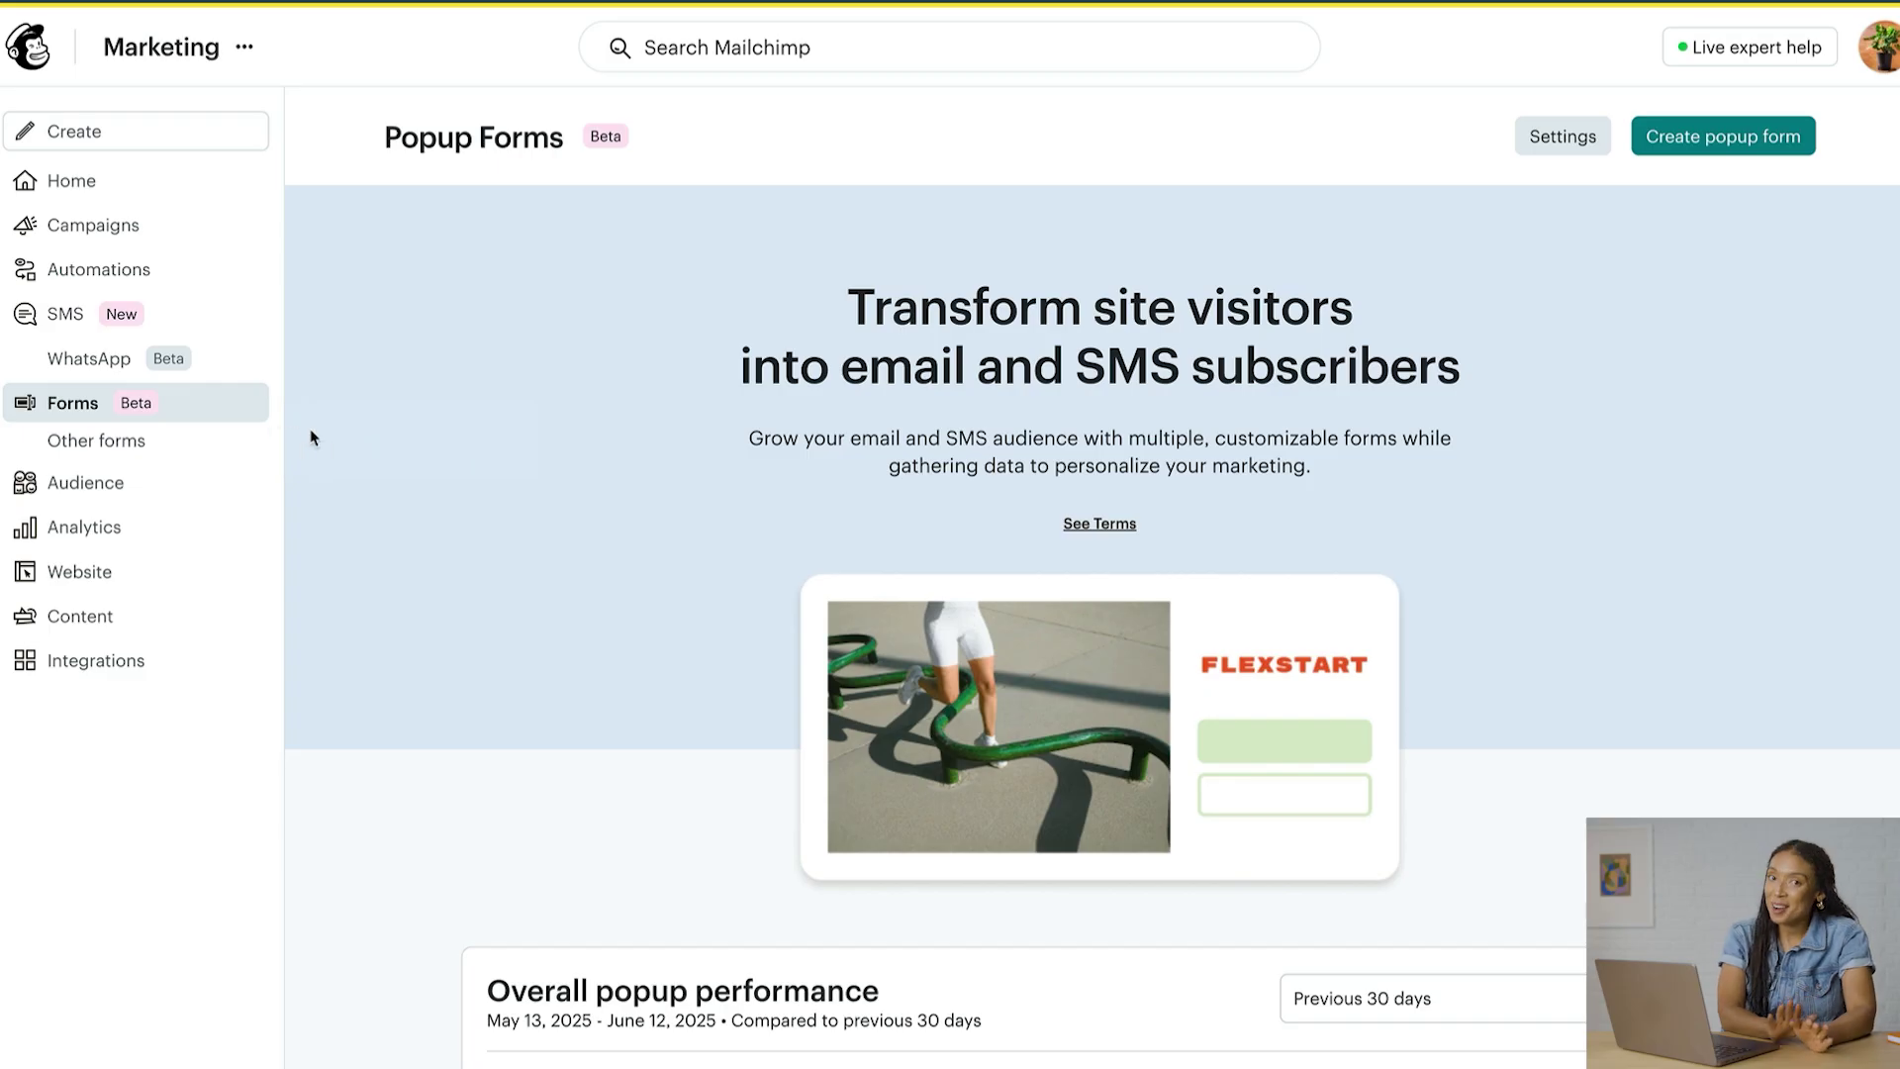
left_click(208, 447)
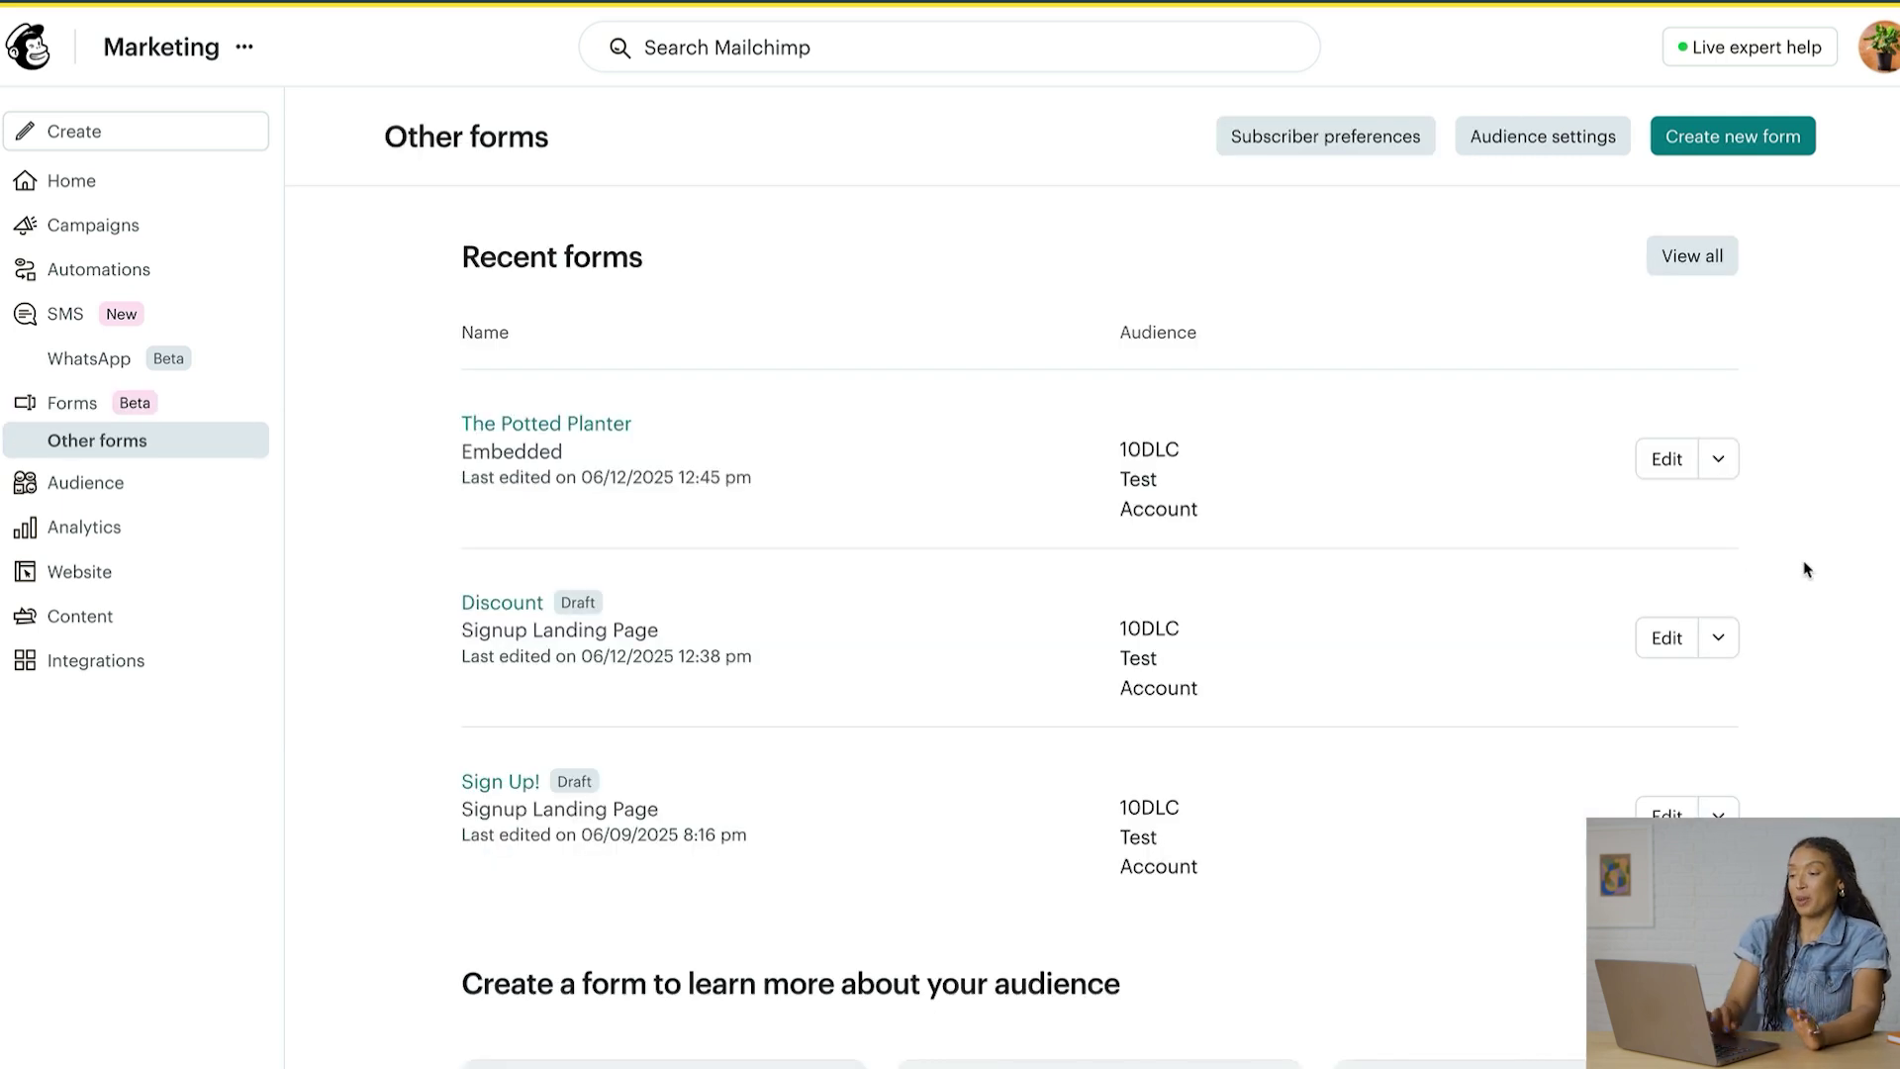
scroll(1802, 564, "down", 6)
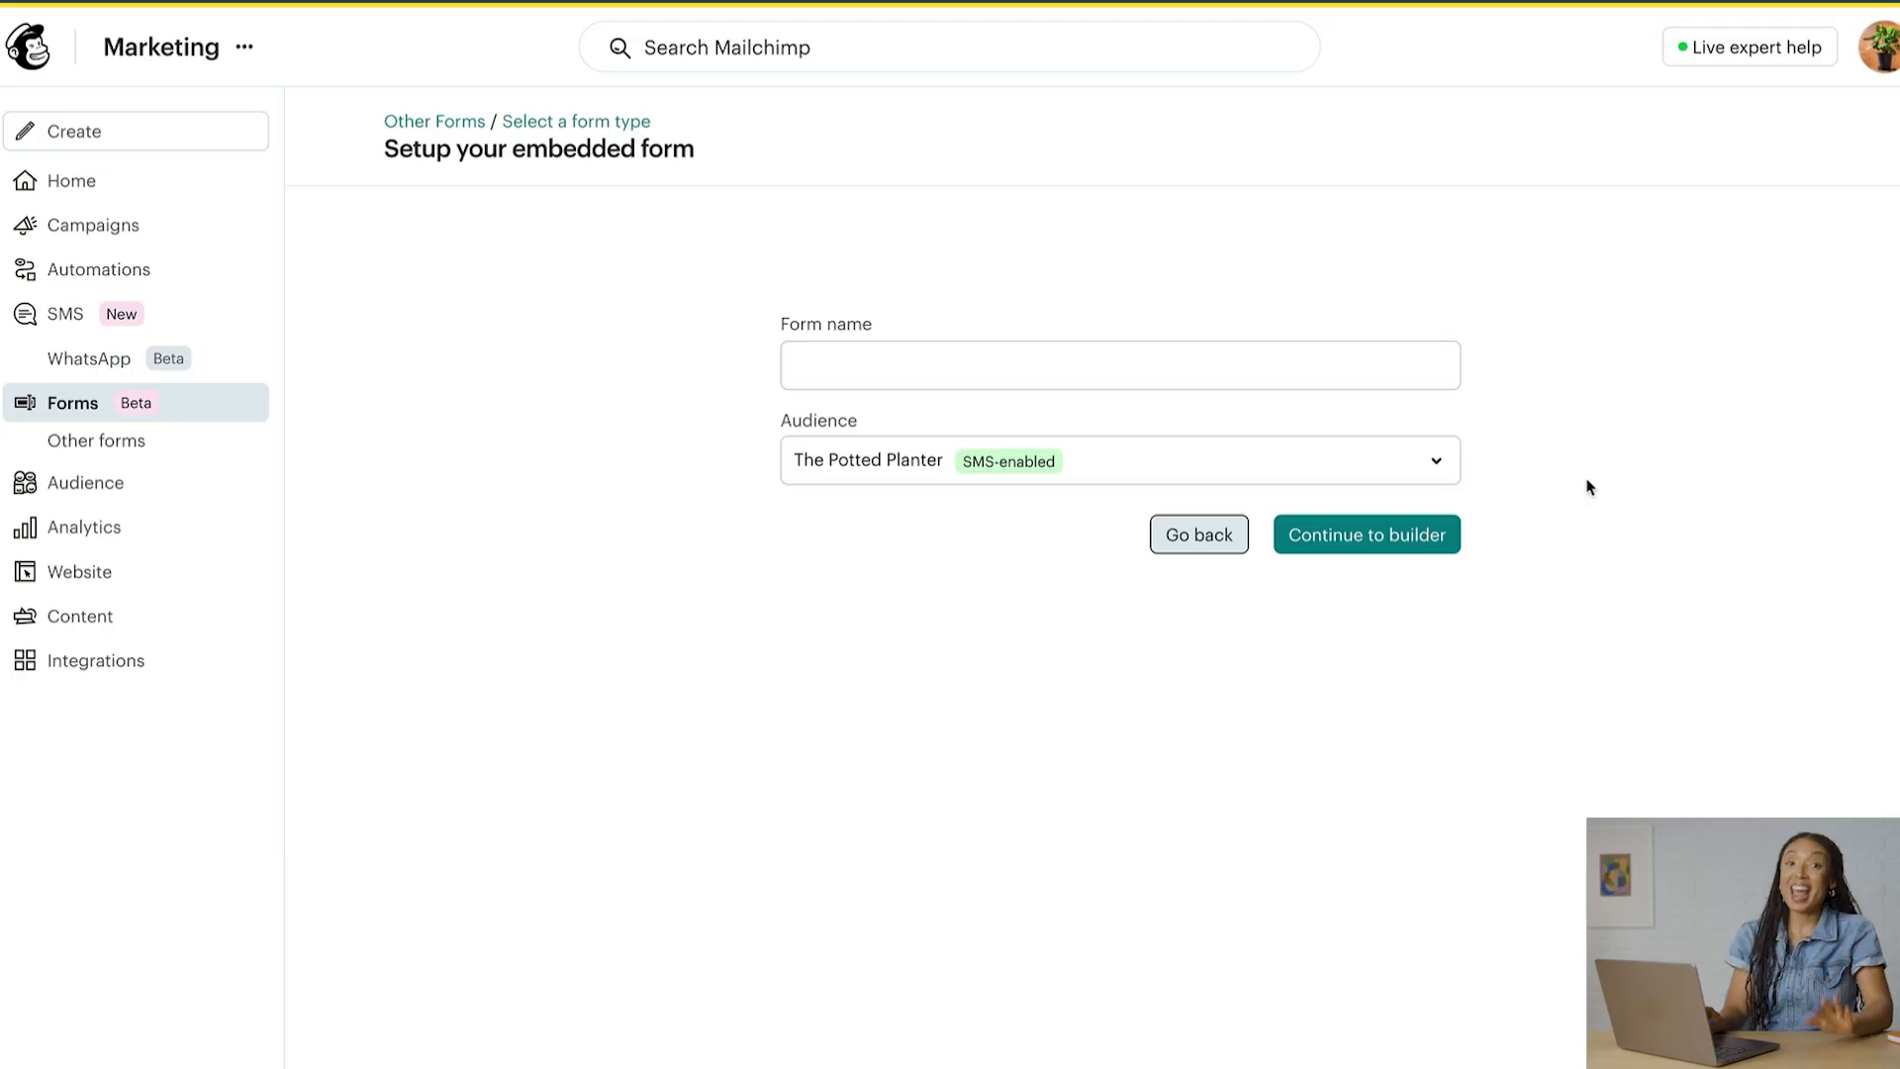
Name the embedded form 'The Potted Planter' and continue to the form builder.
left_click(1433, 369)
type("The Potted Planter")
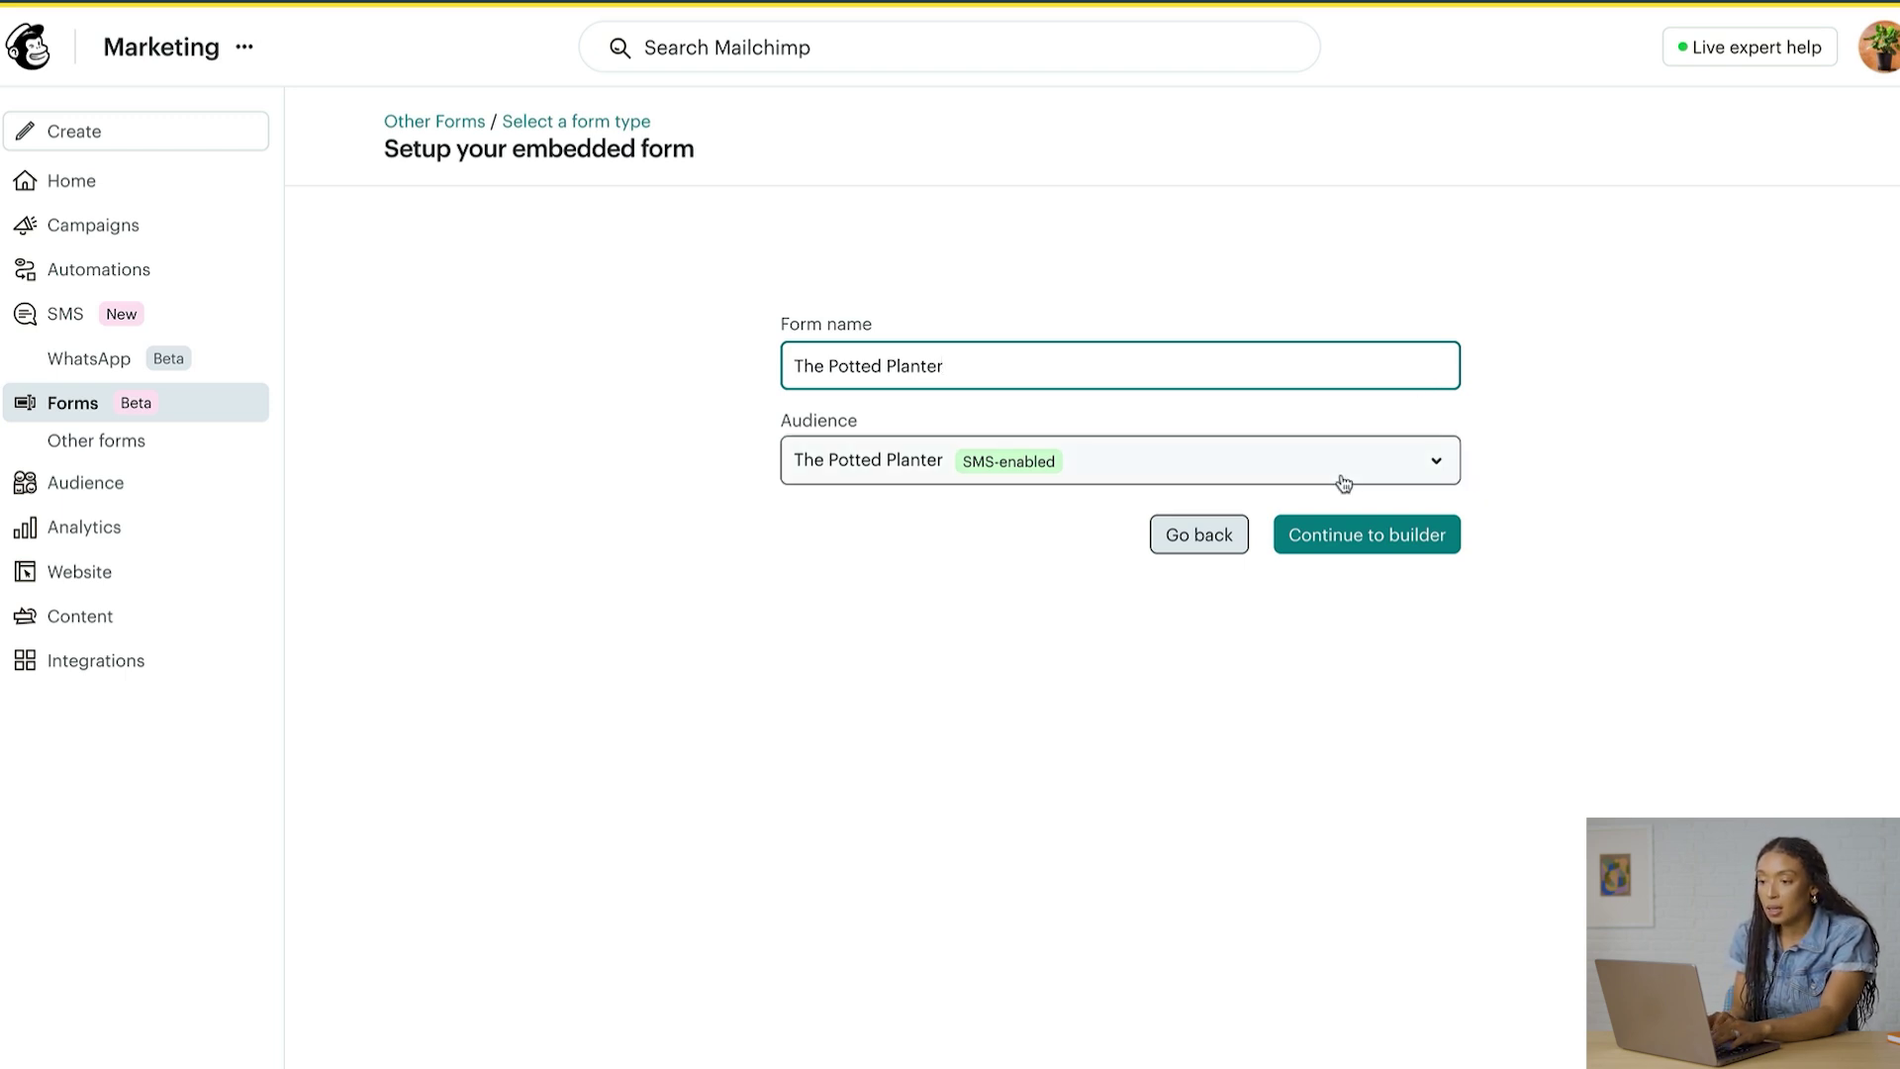
left_click(1382, 544)
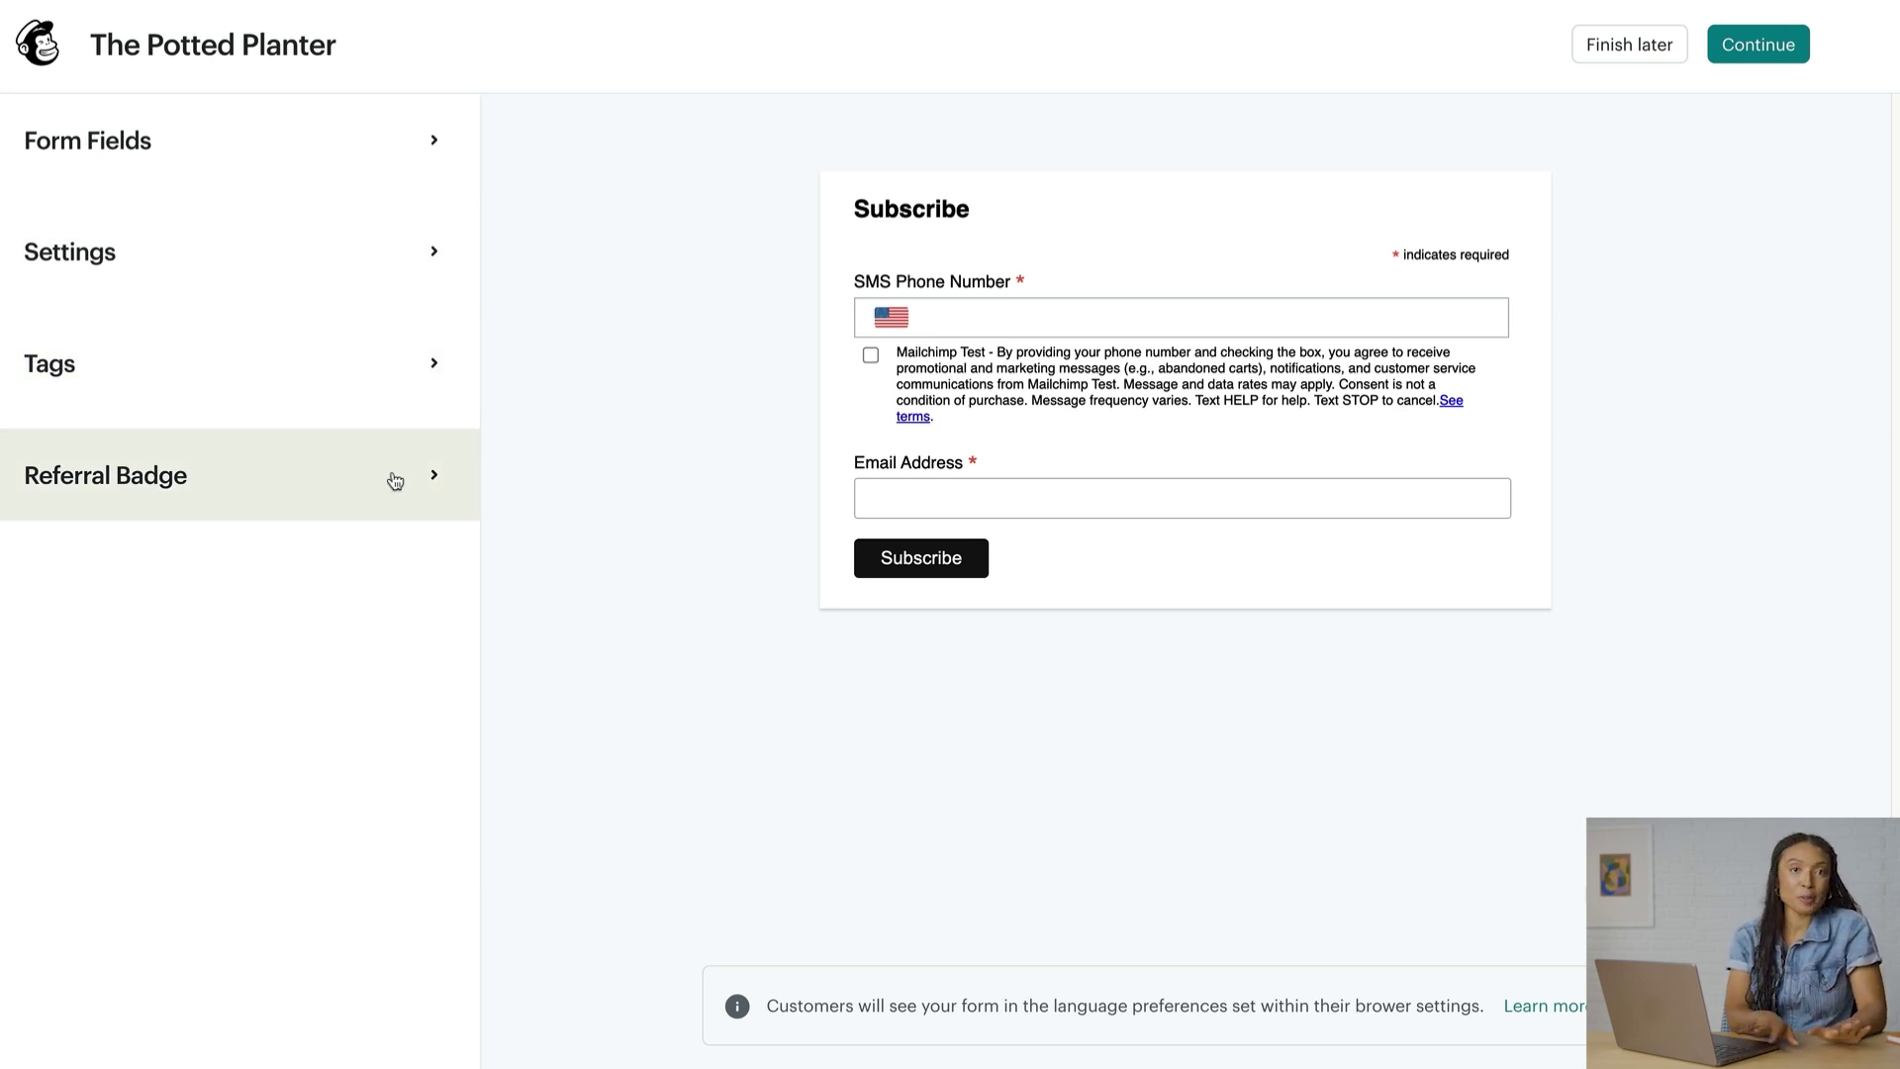
Review the form fields, then change the title to 'Subscribe!' and width to 500 pixels.
left_click(357, 183)
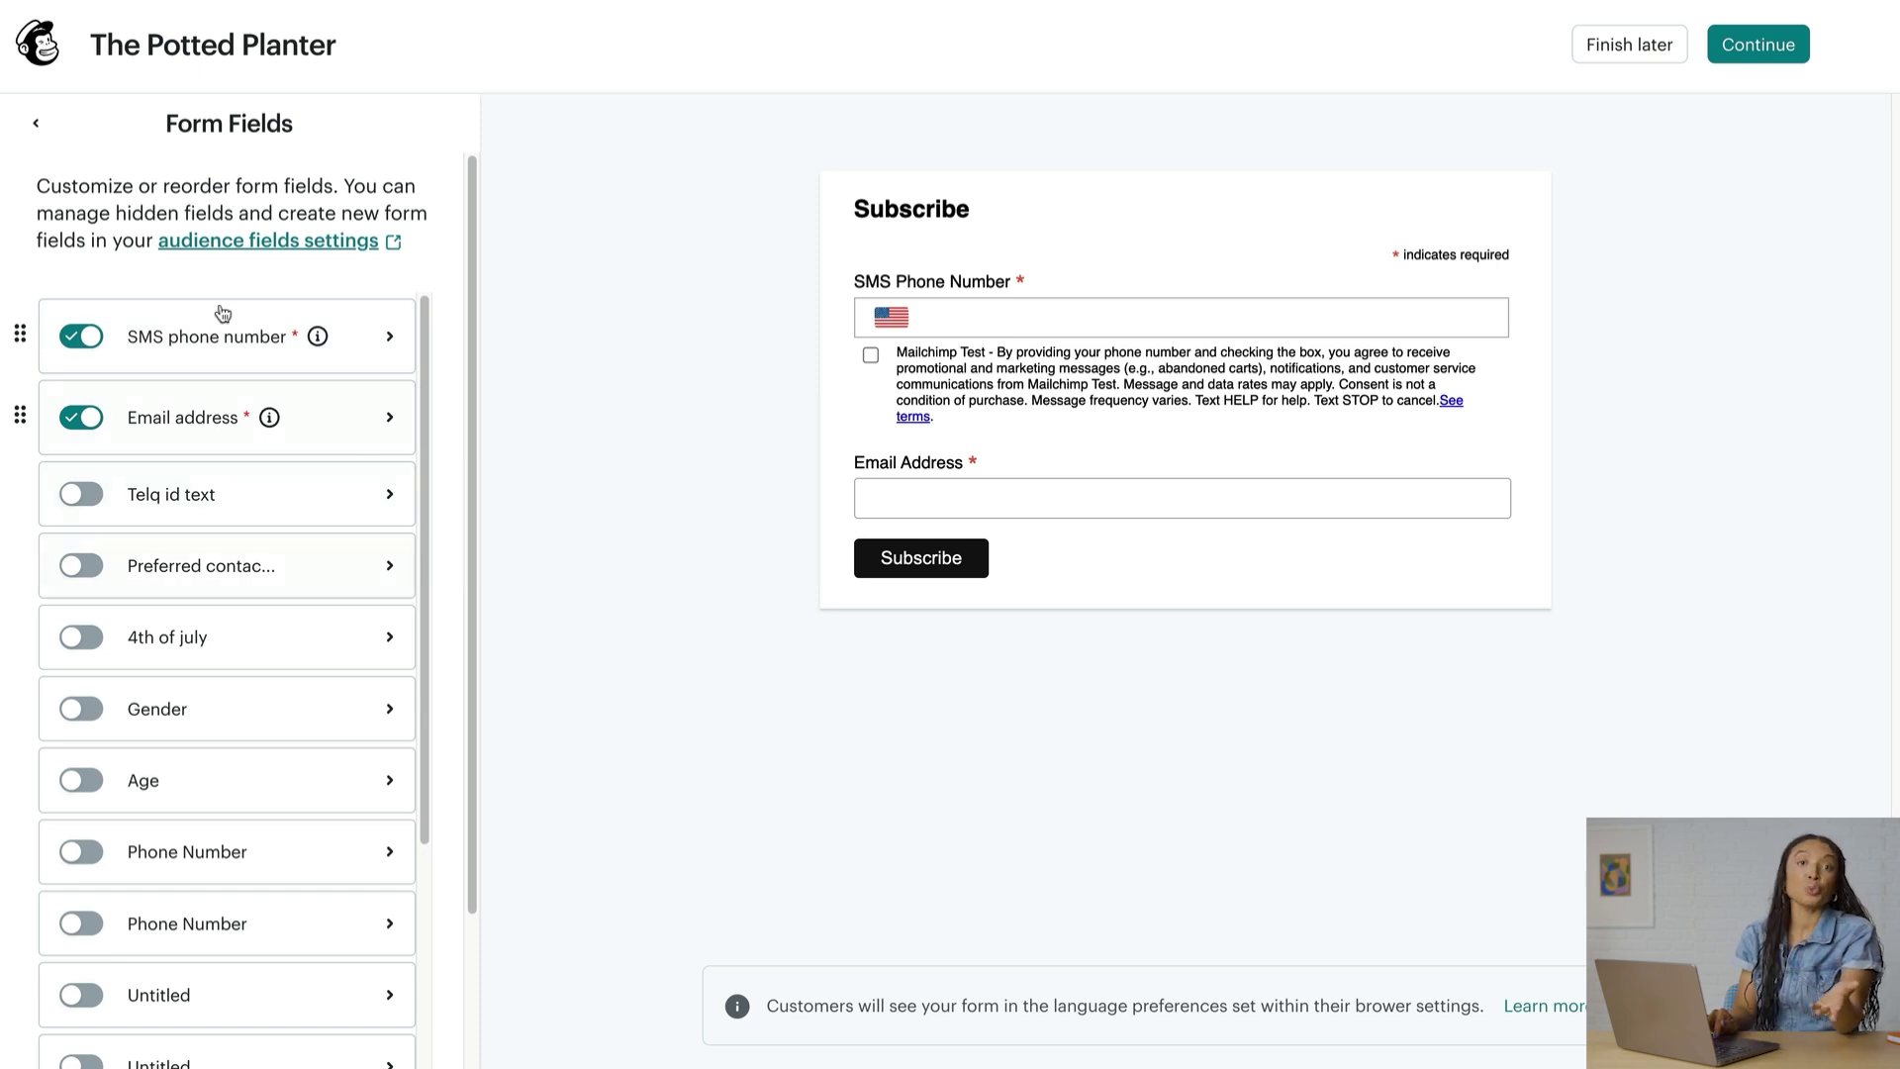
left_click(37, 124)
left_click(221, 271)
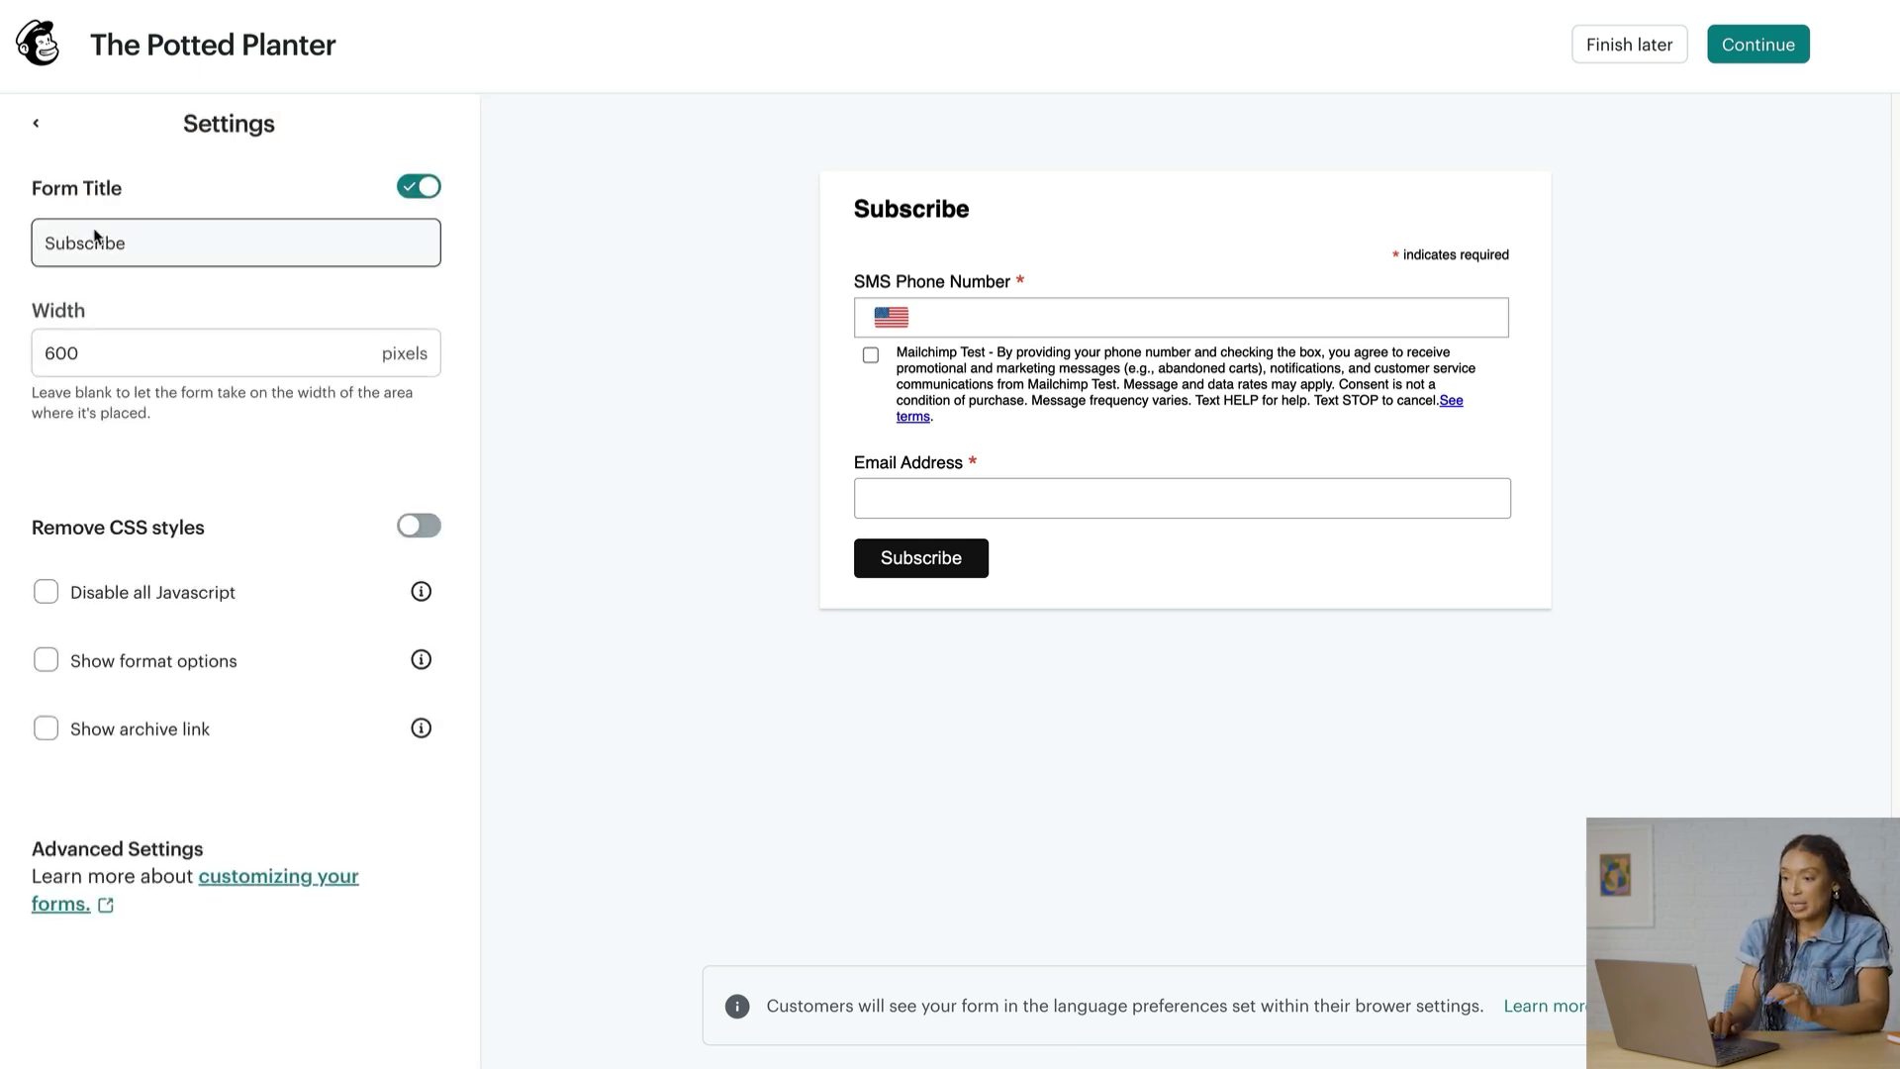
left_click(127, 237)
type("!")
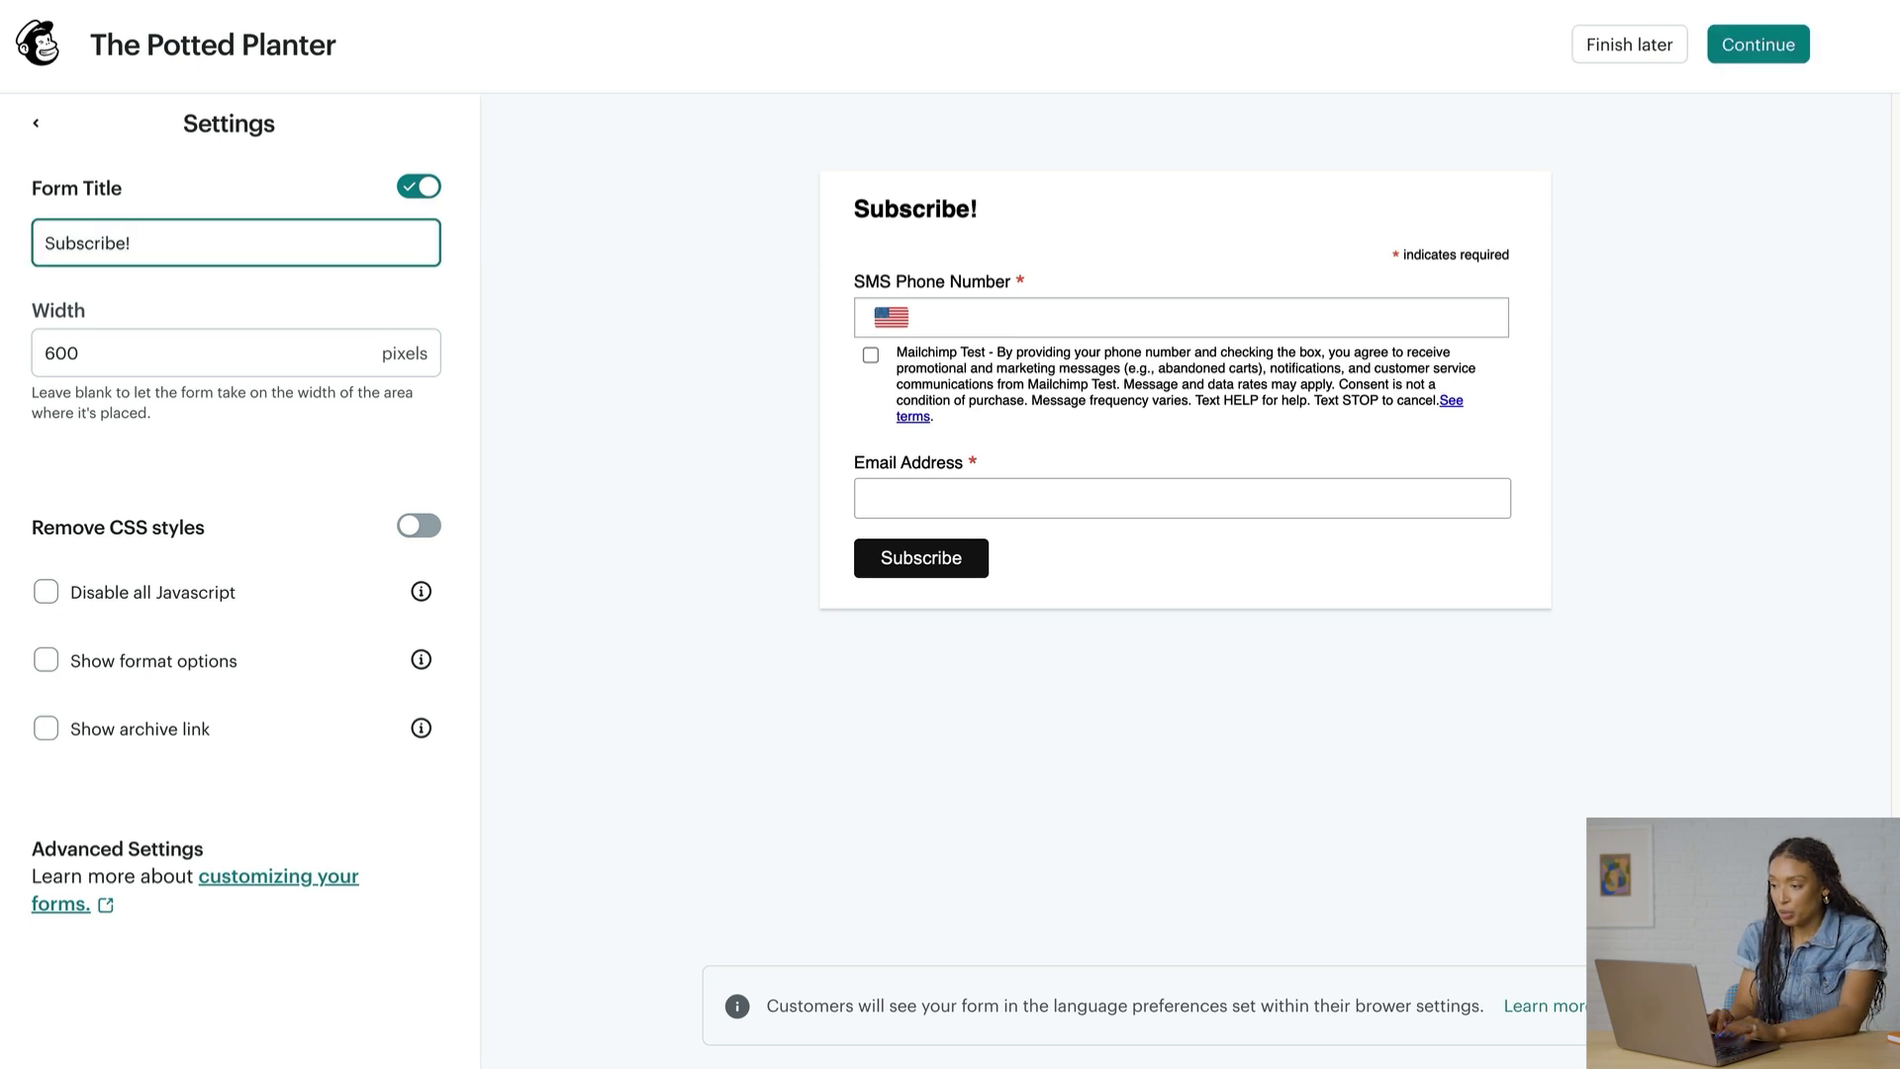
double_click(198, 345)
type("500")
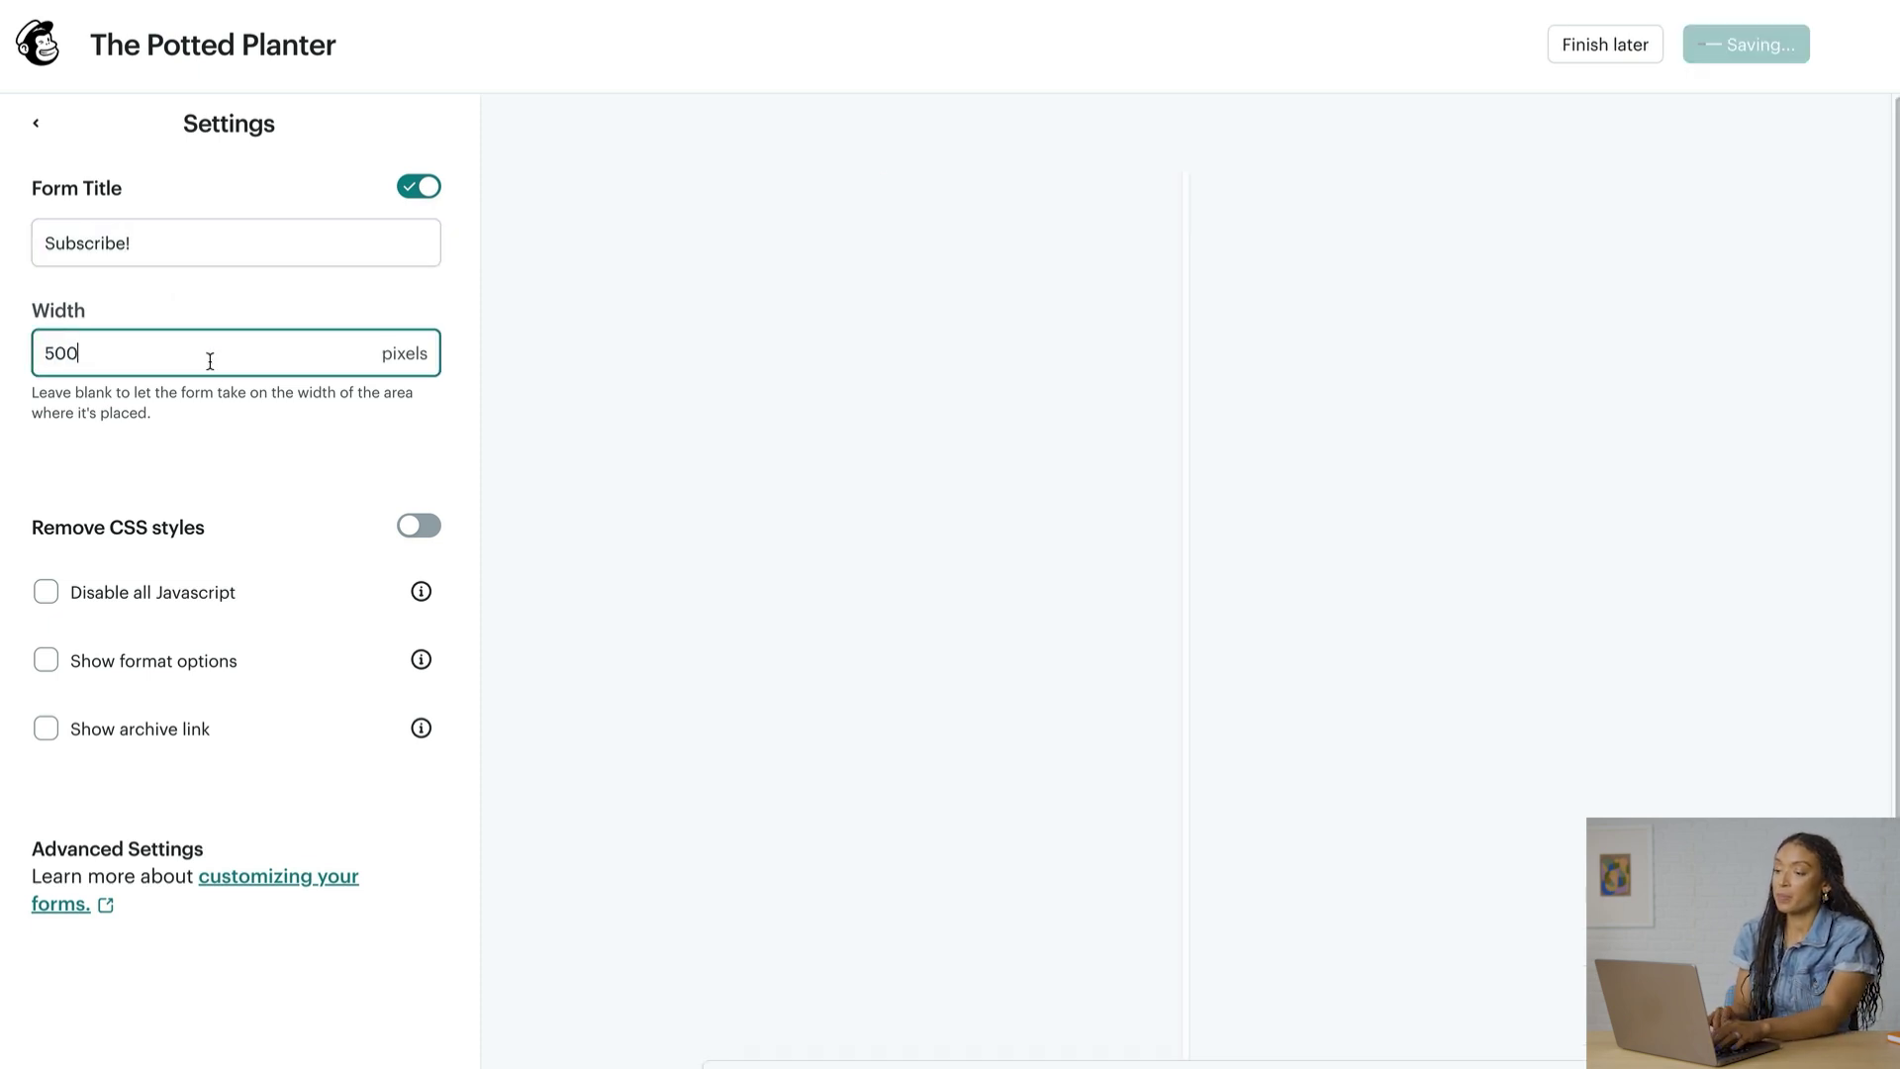
left_click(36, 123)
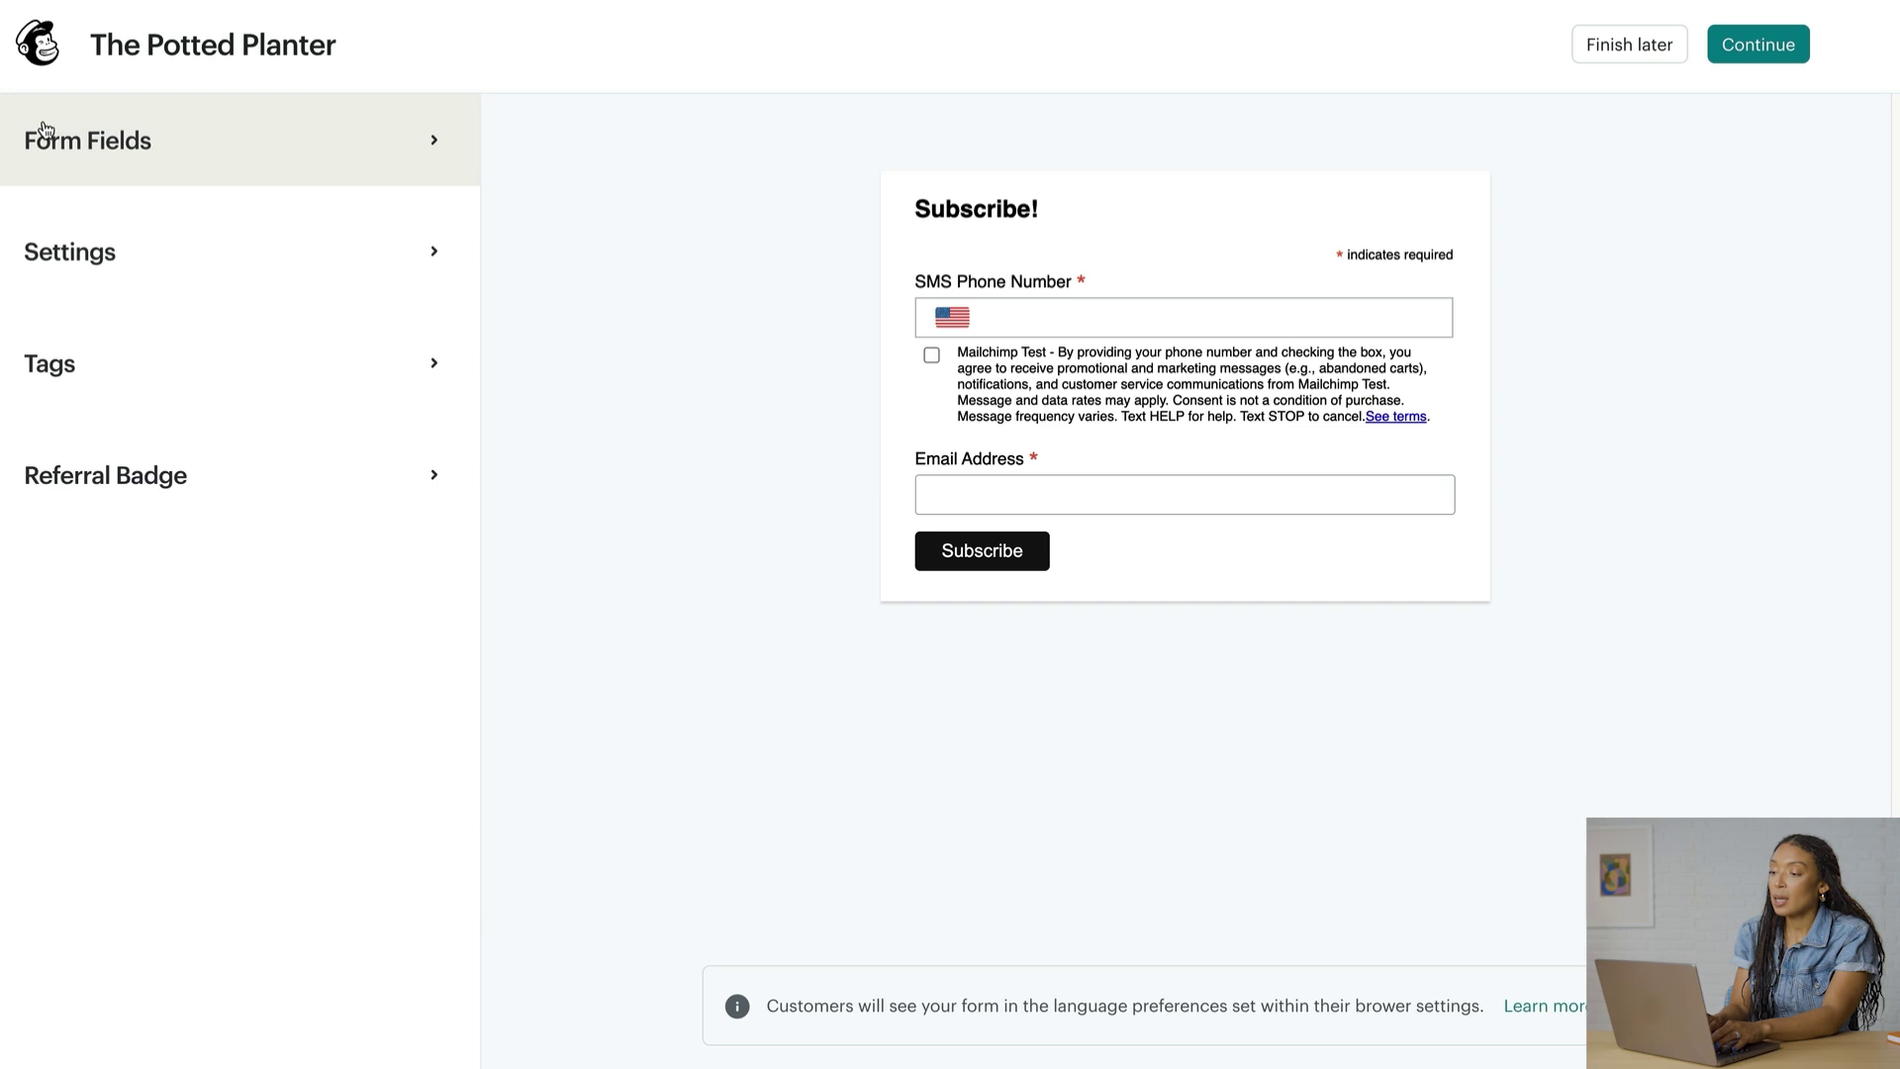
Create a 'New Customer' tag and apply it to everyone signing up through the form.
left_click(211, 361)
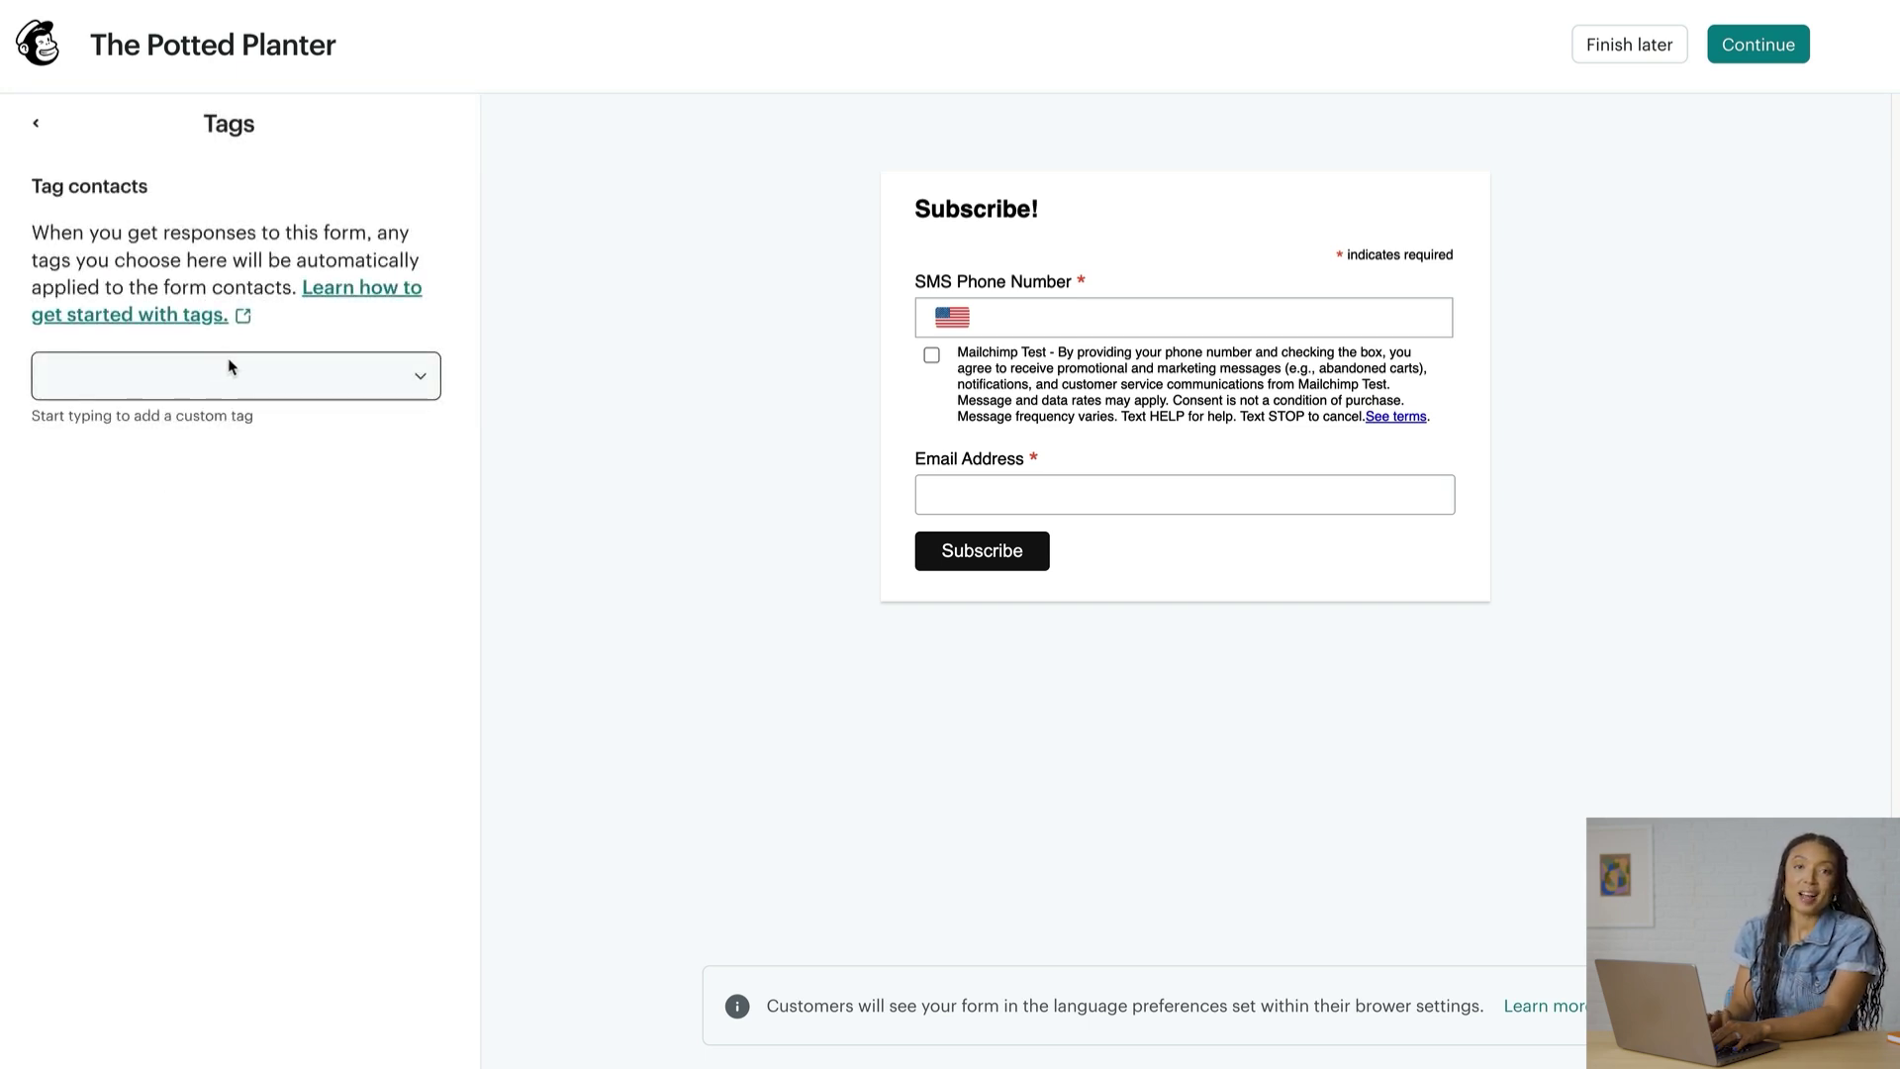
left_click(235, 365)
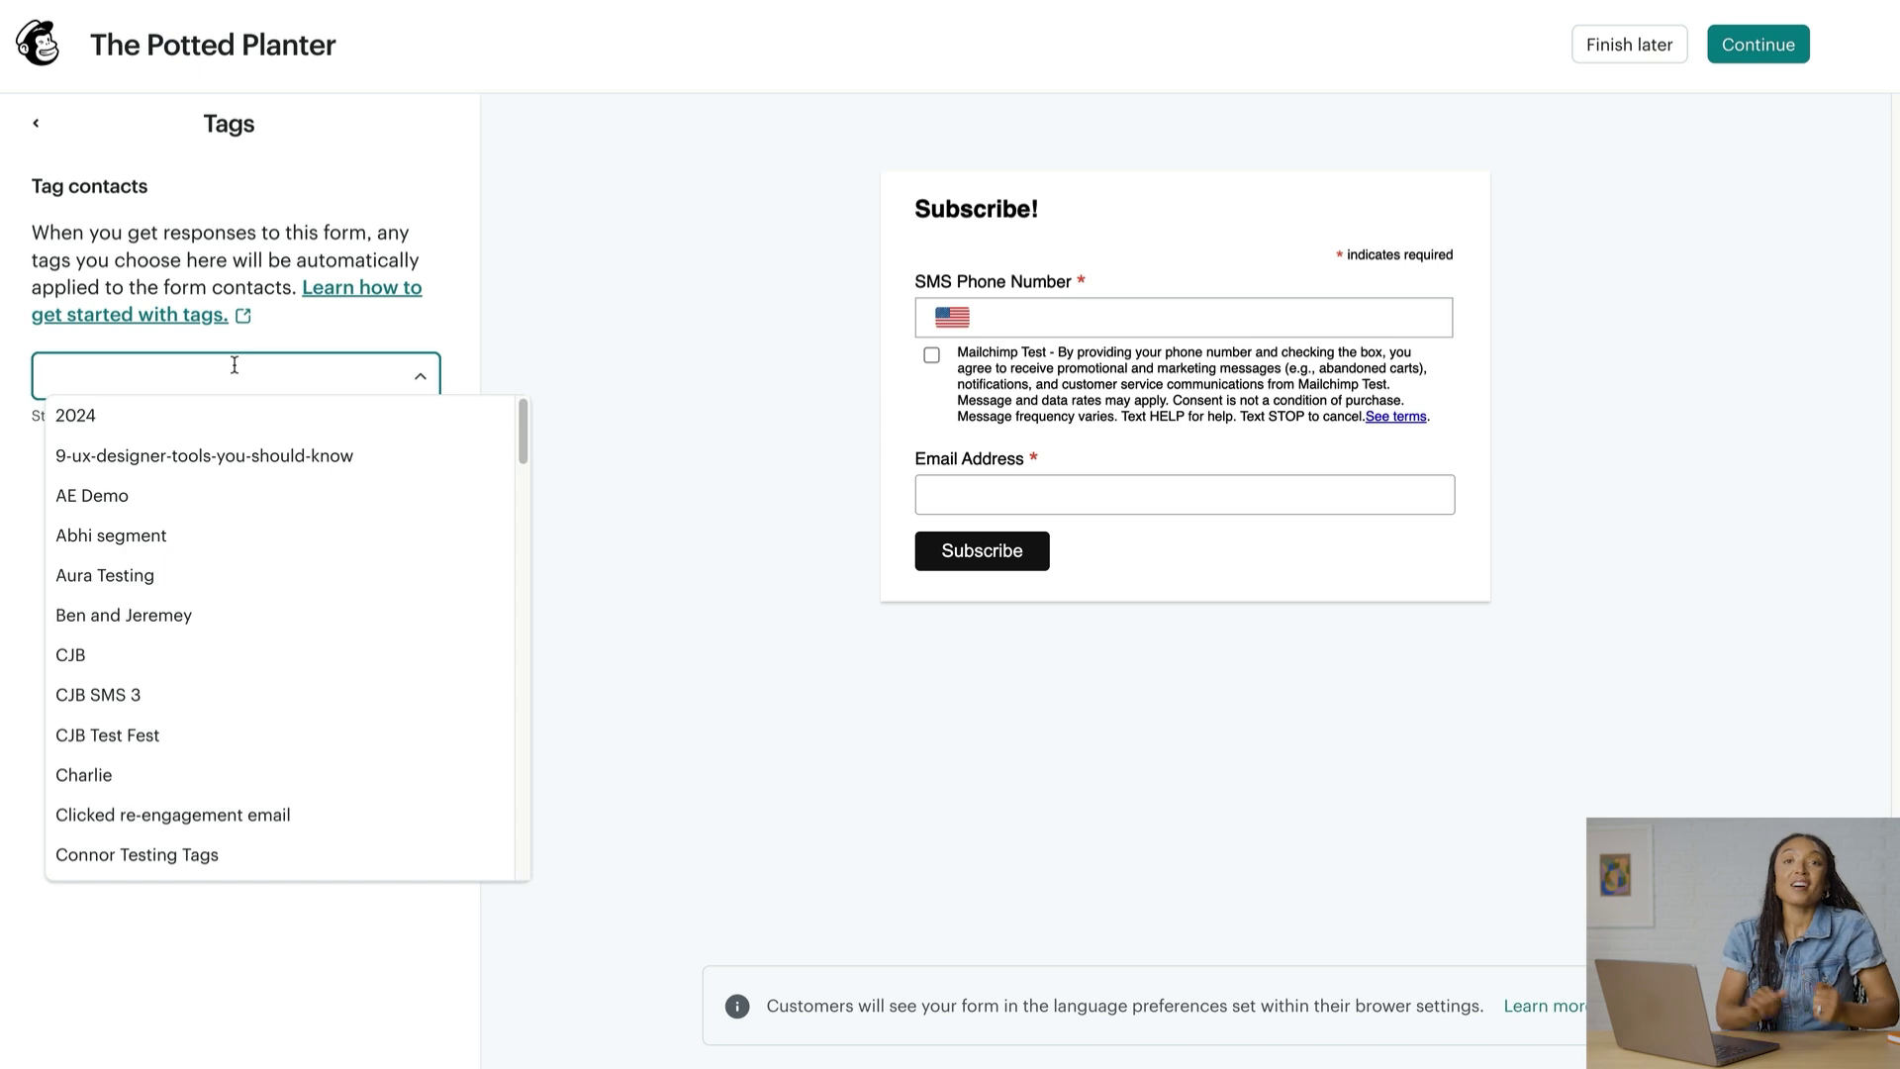
type("New Customer")
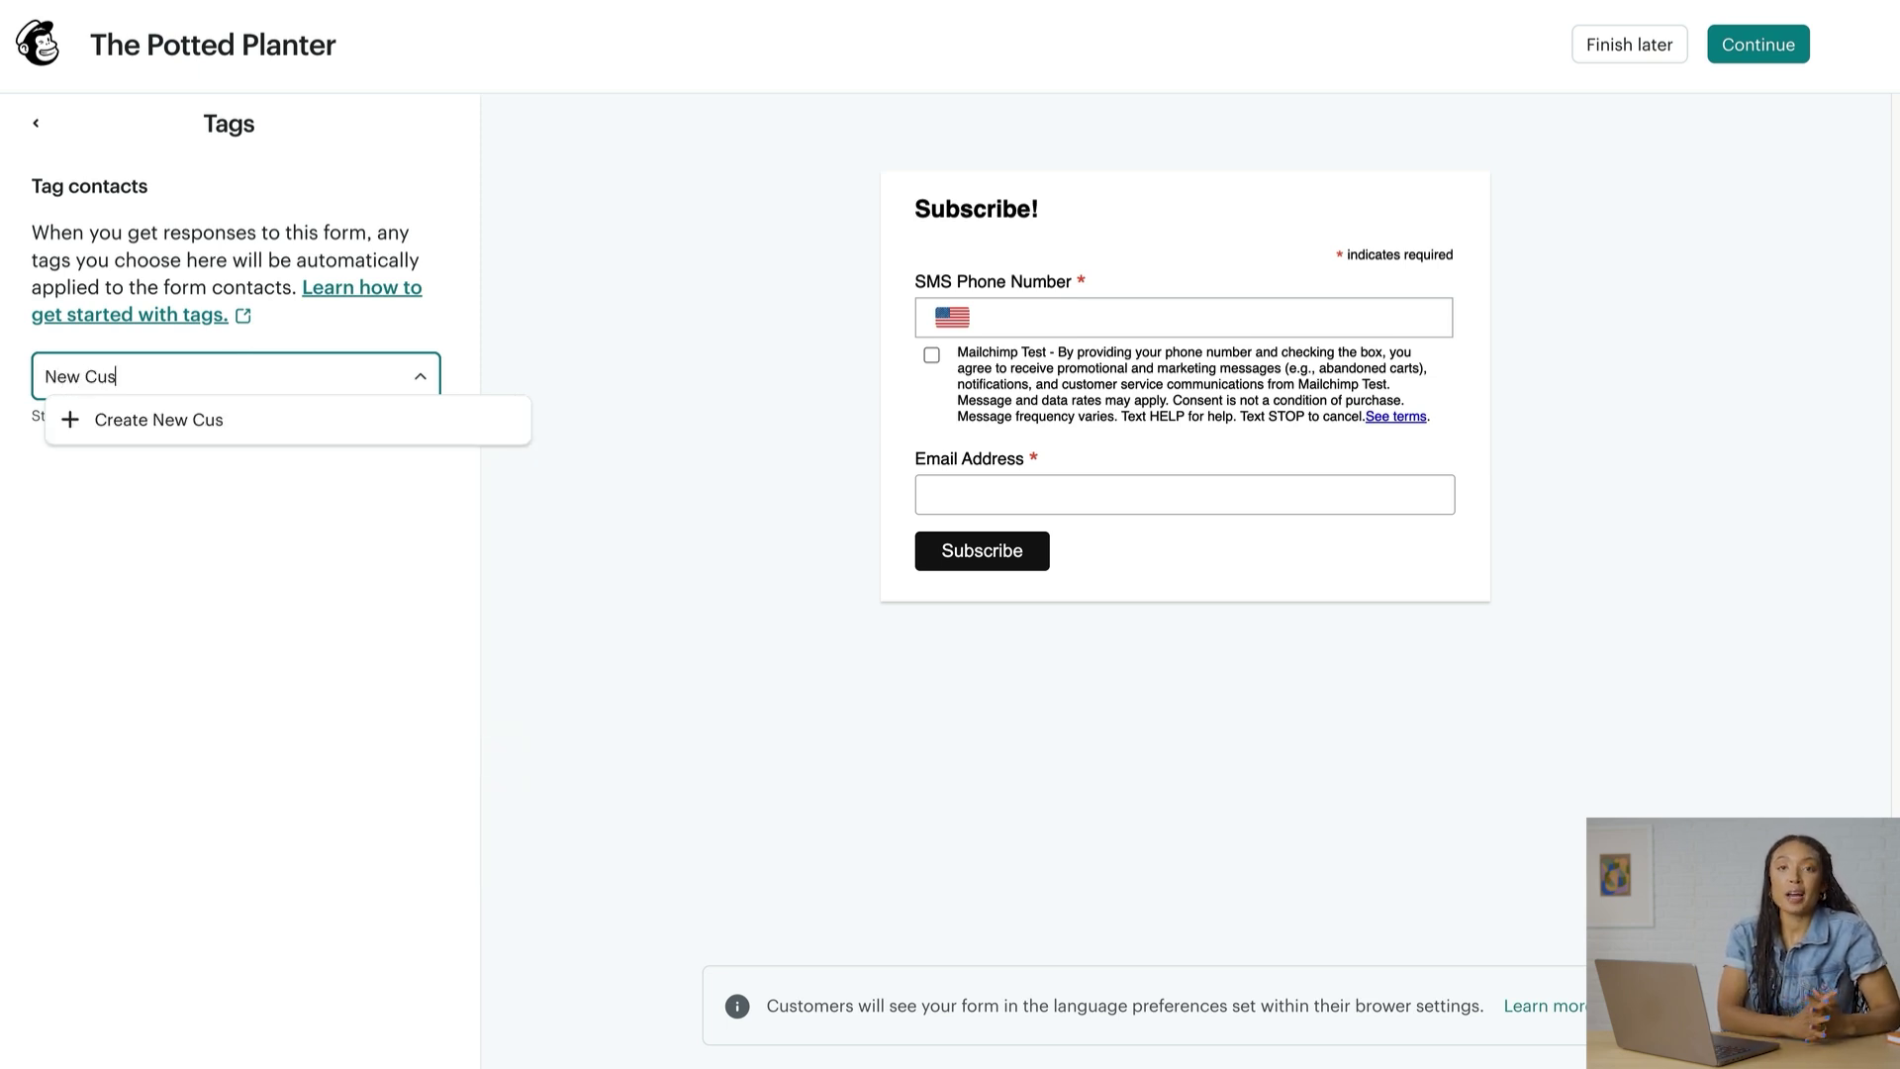
left_click(259, 419)
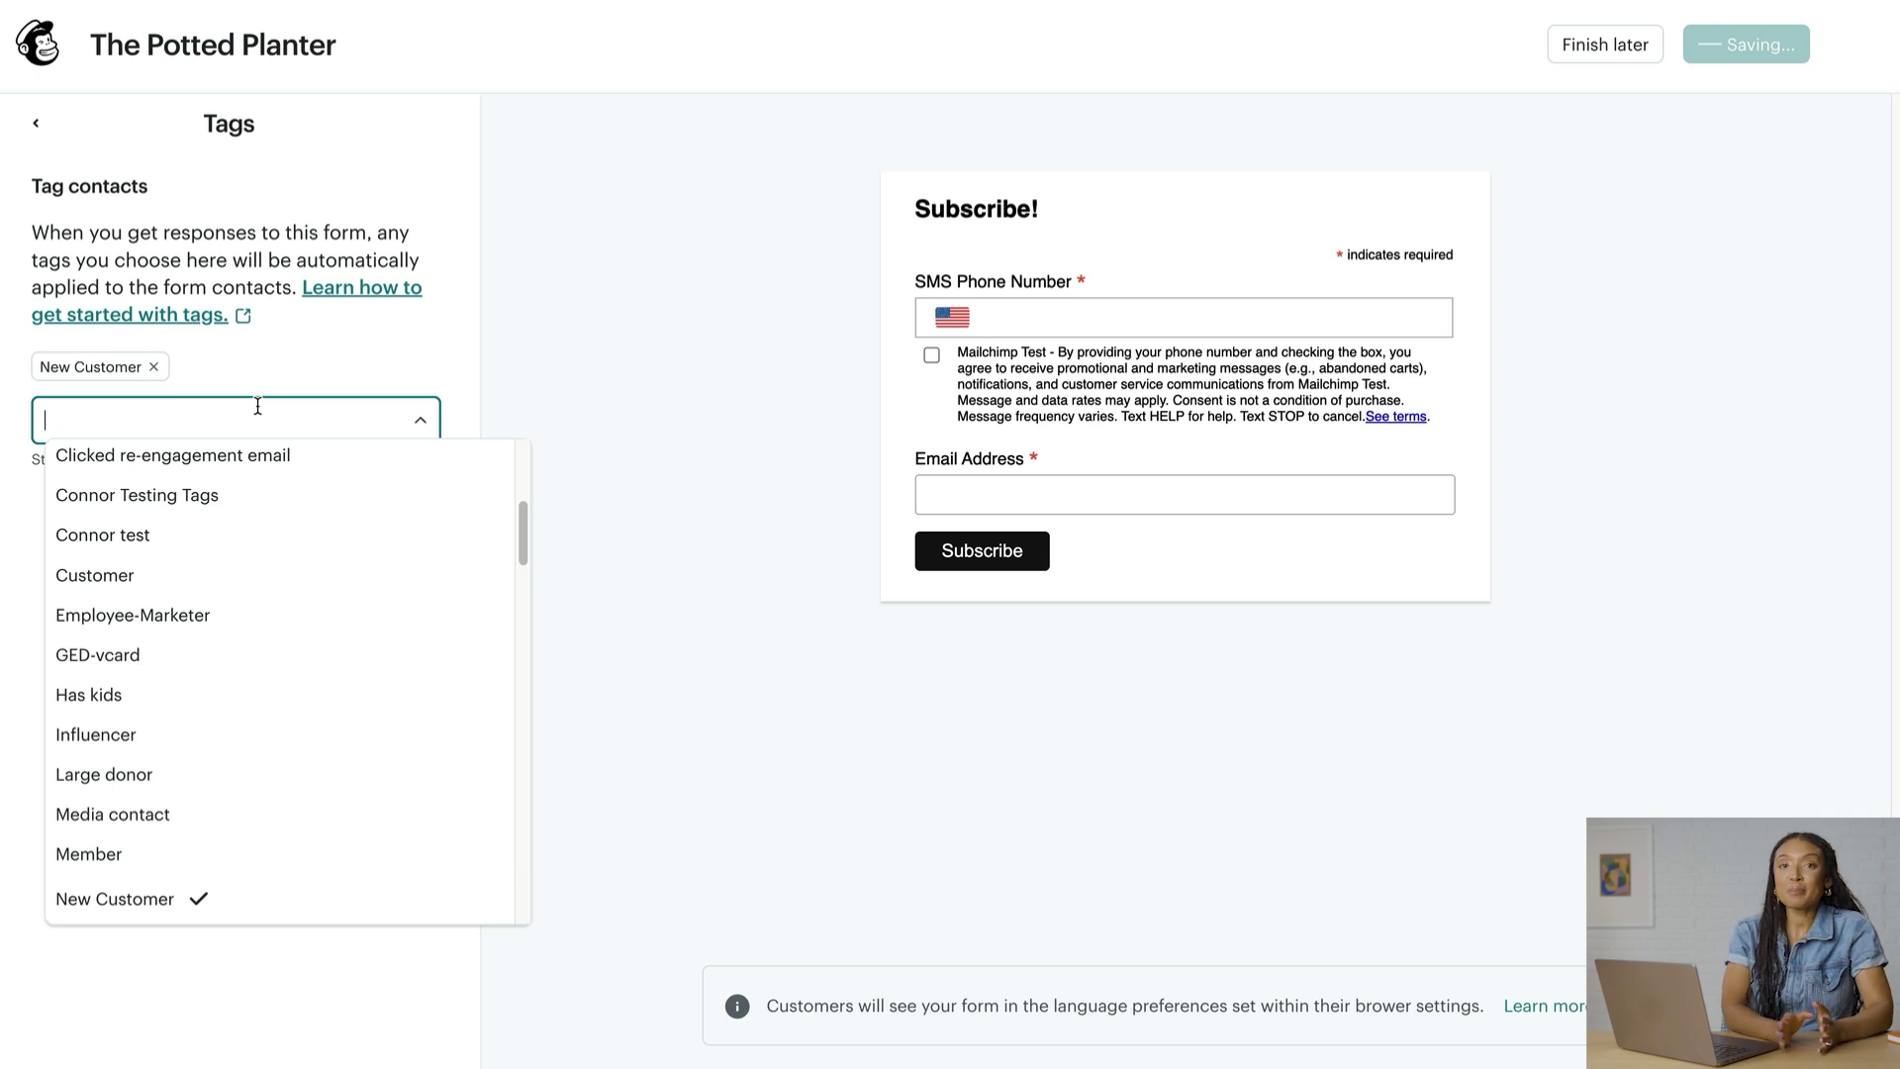
left_click(36, 124)
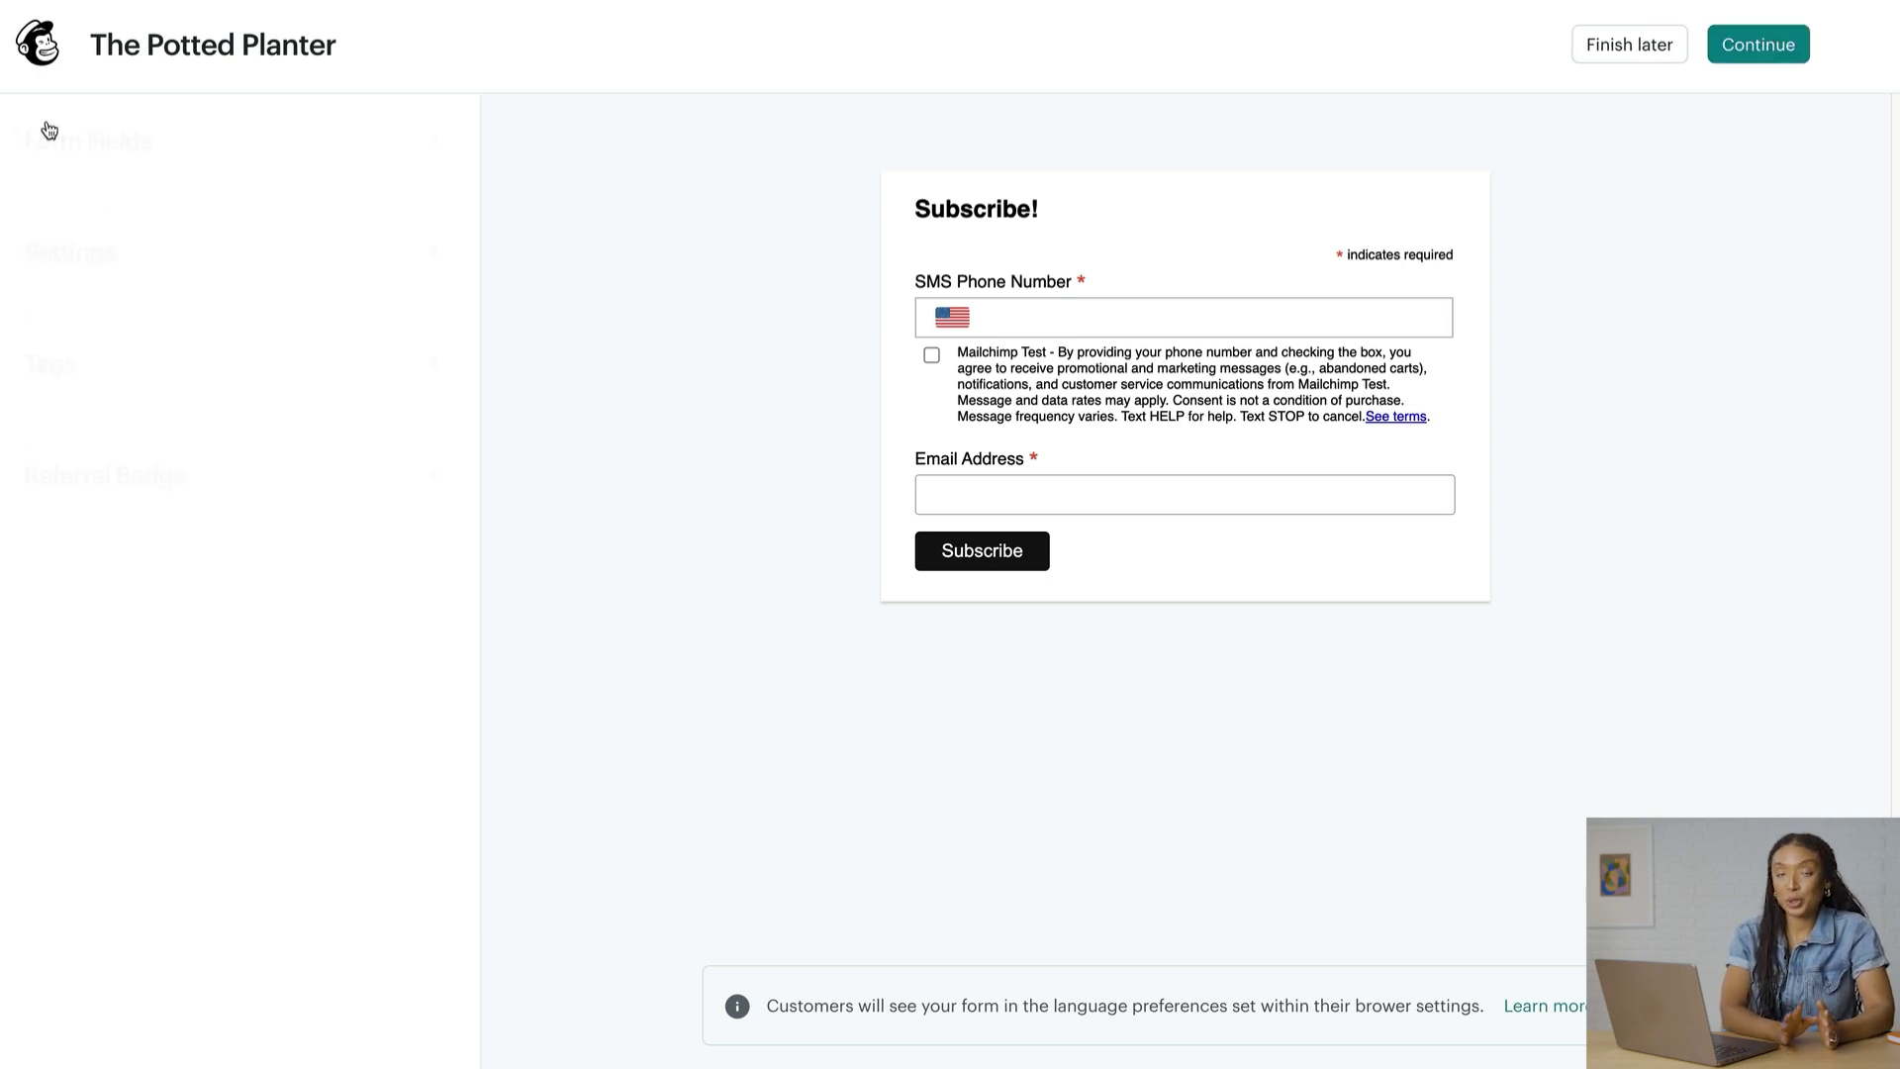
Show the Light-style referral badge on the form and finish it to get the embed code.
left_click(237, 472)
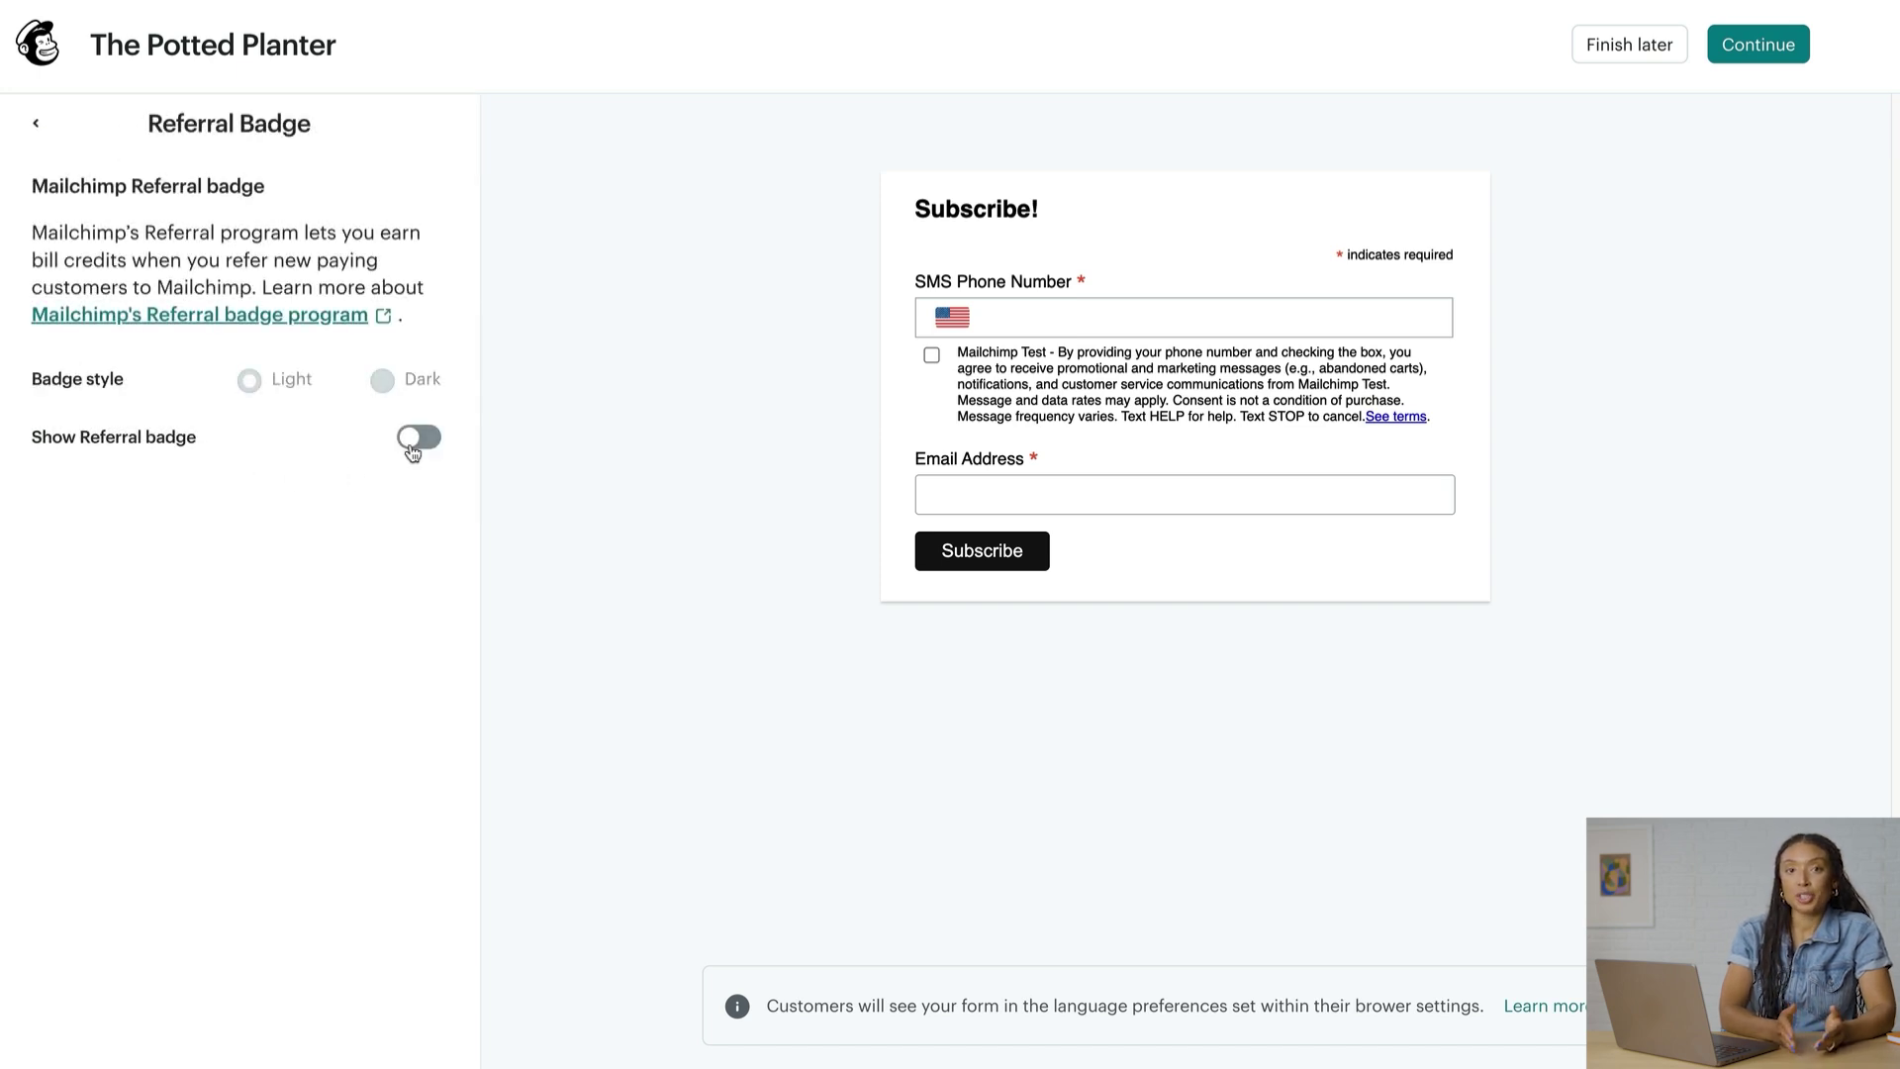
left_click(413, 449)
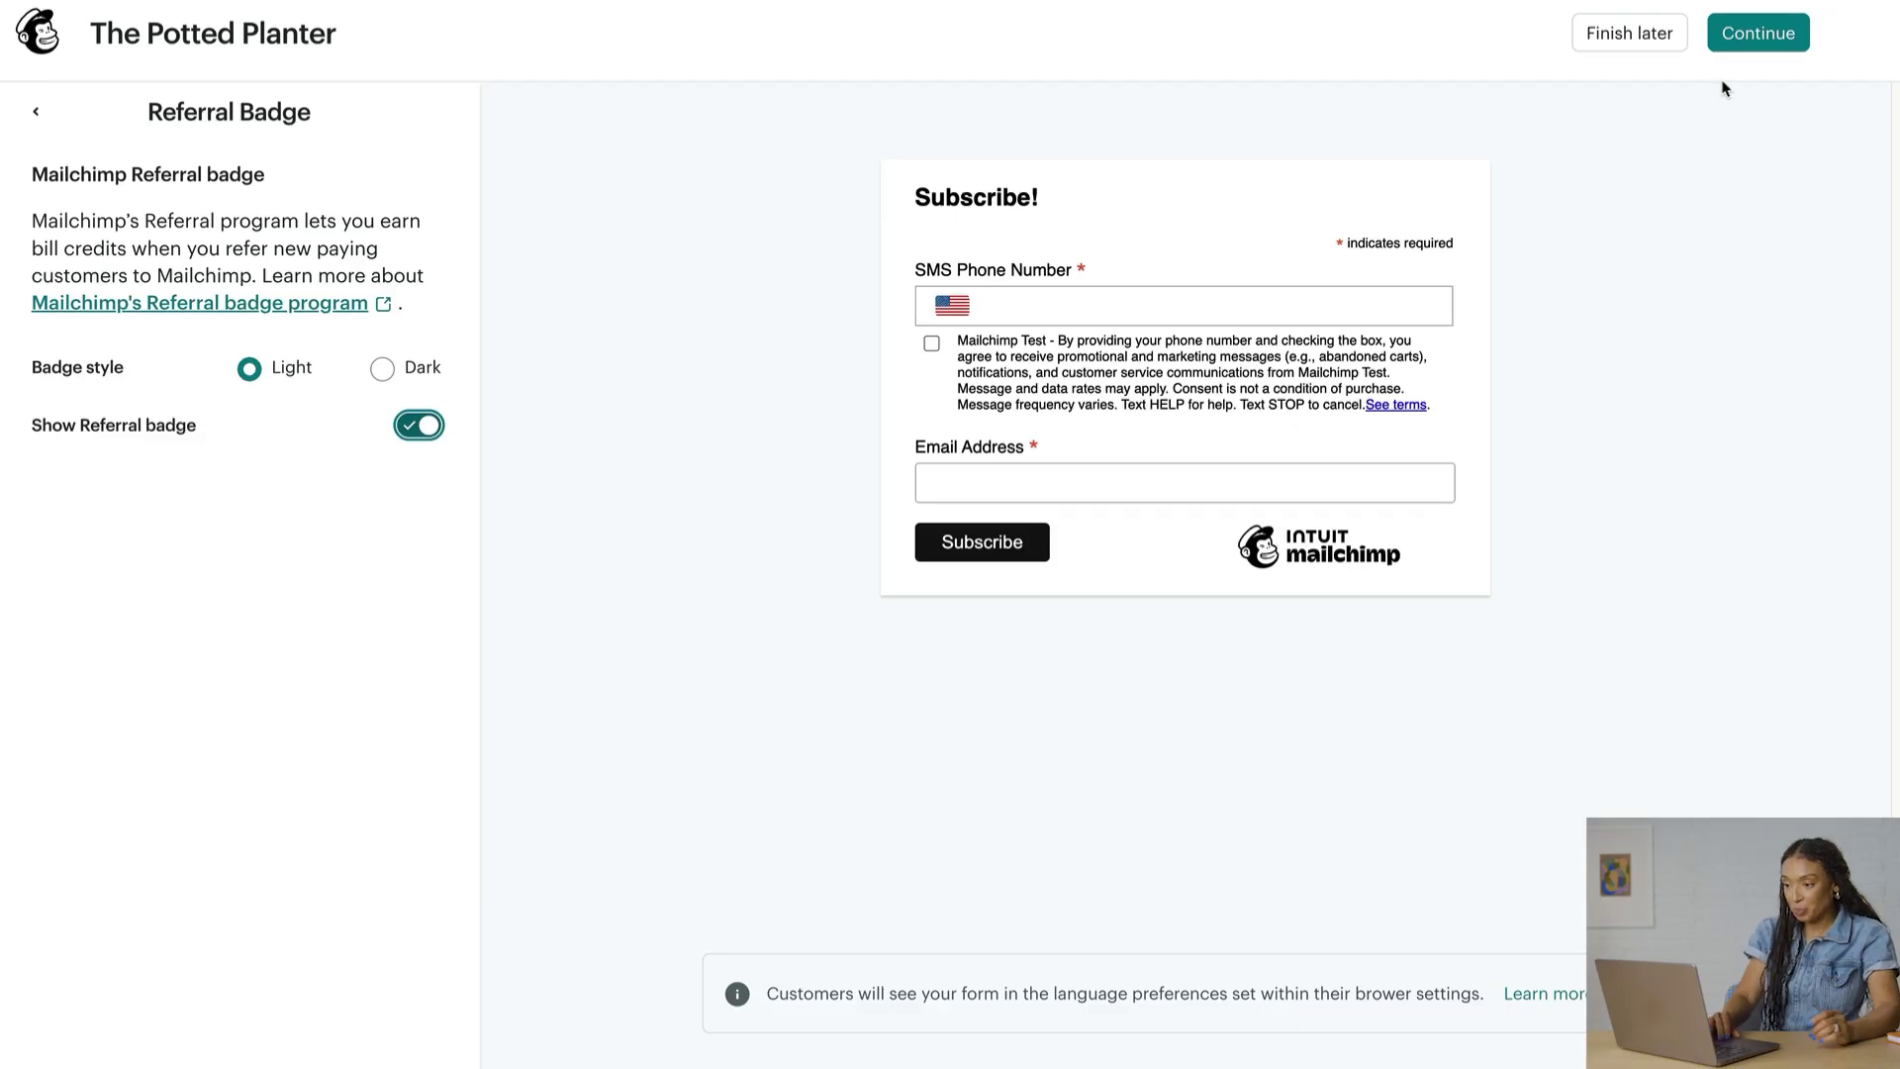
left_click(1759, 39)
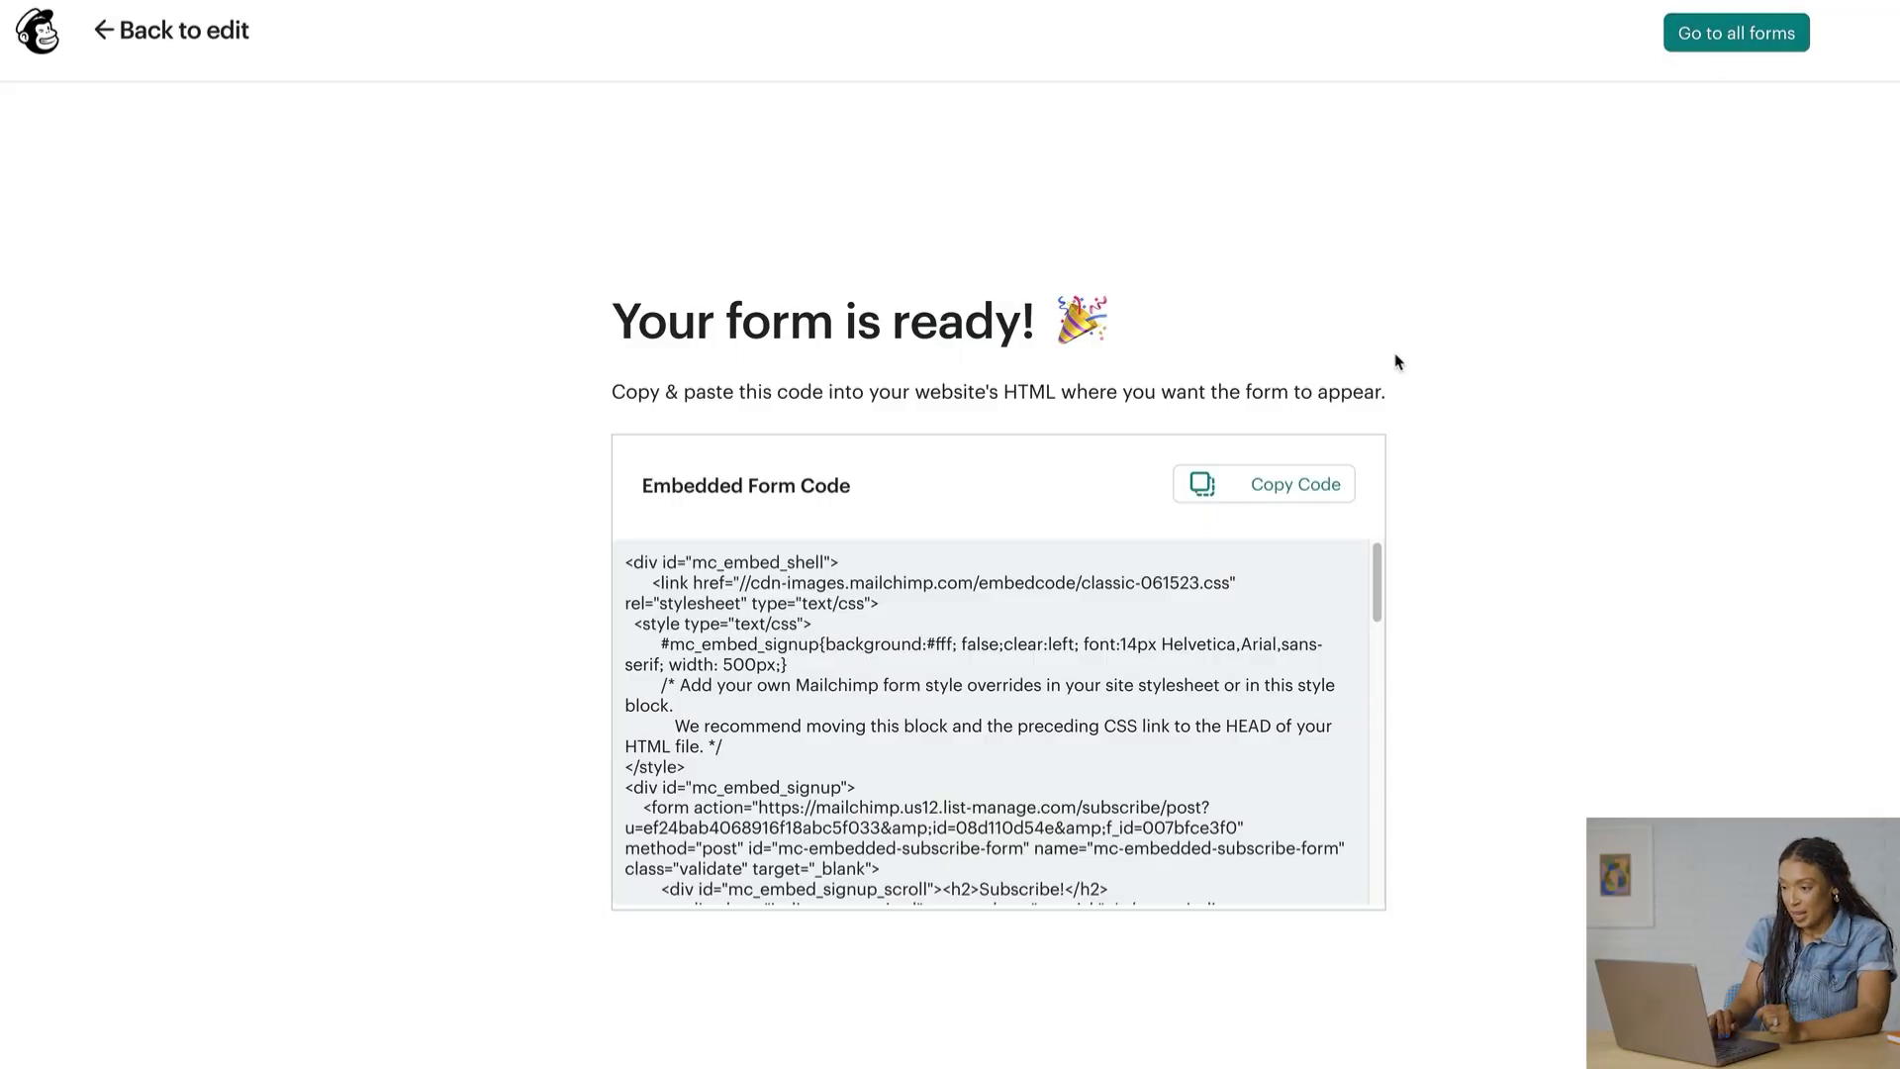
Copy the embedded form's code.
left_click(1300, 483)
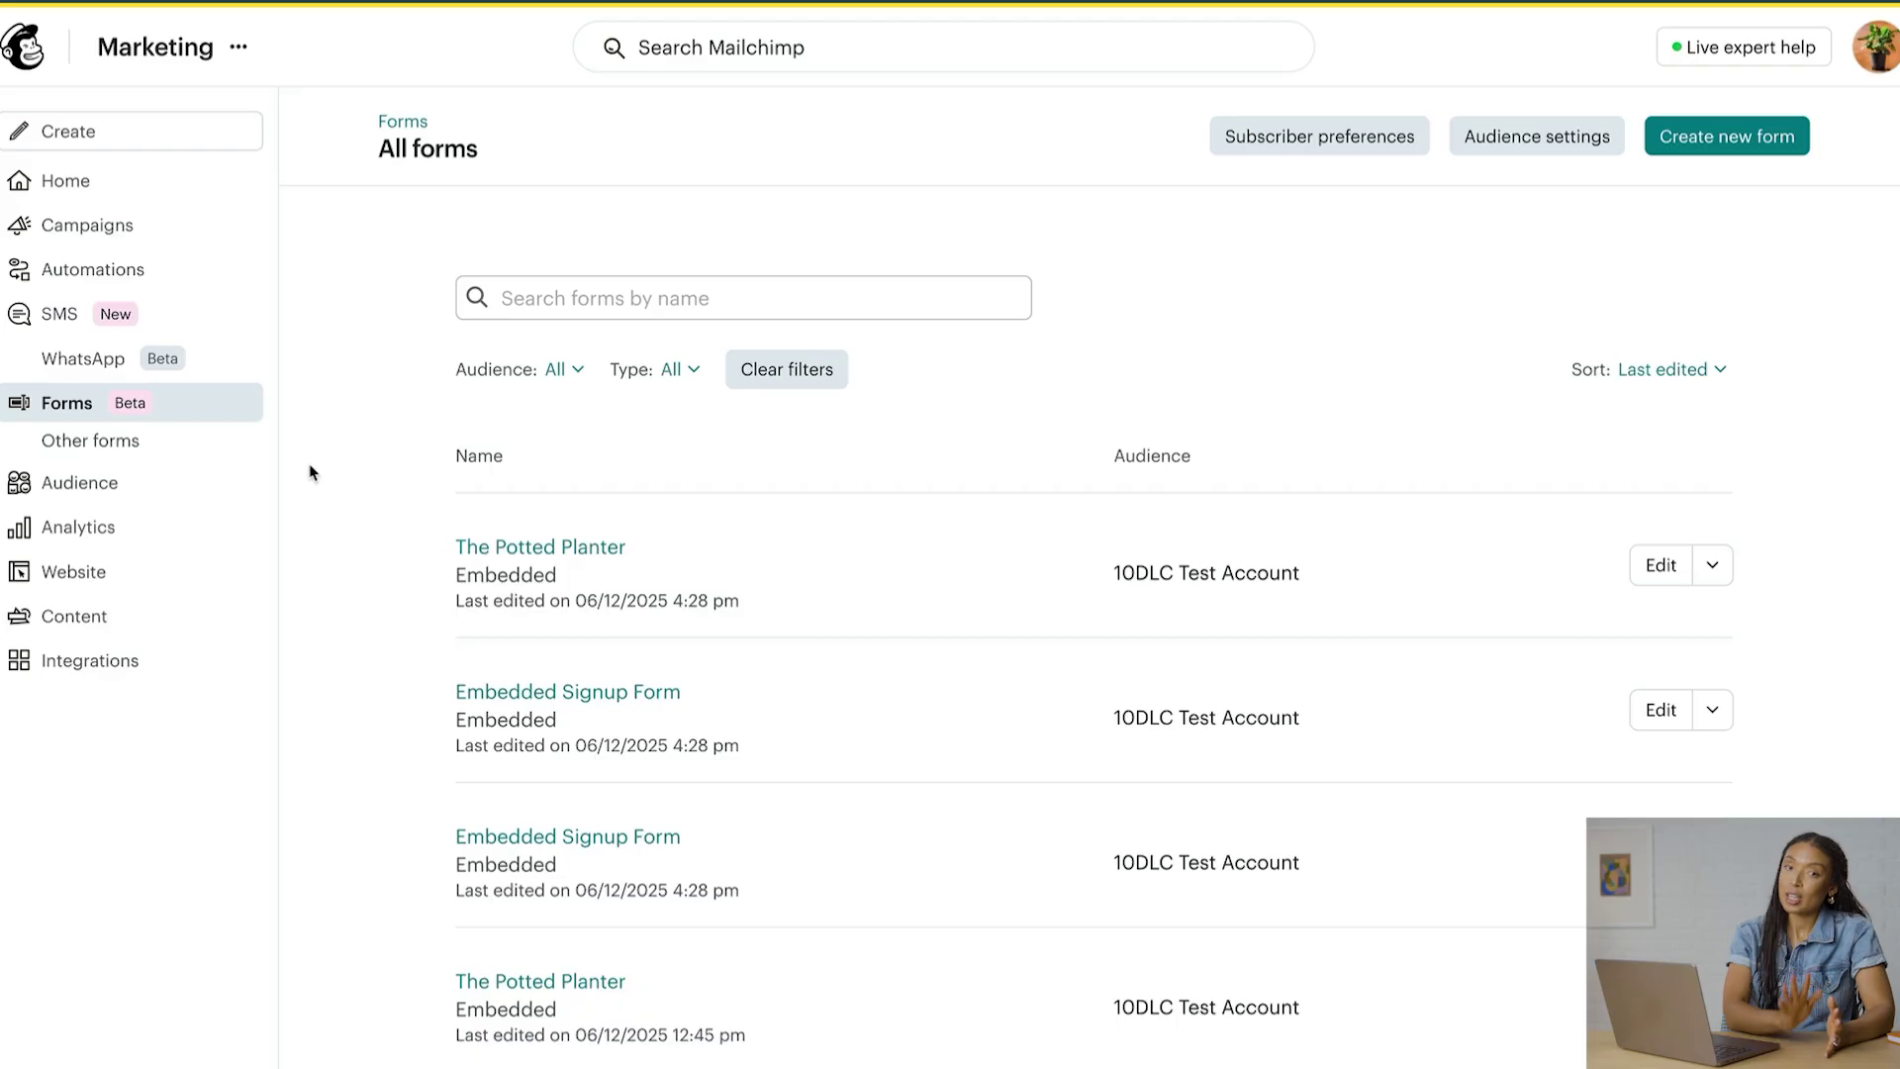
Go to Other forms and start creating a new form.
left_click(199, 451)
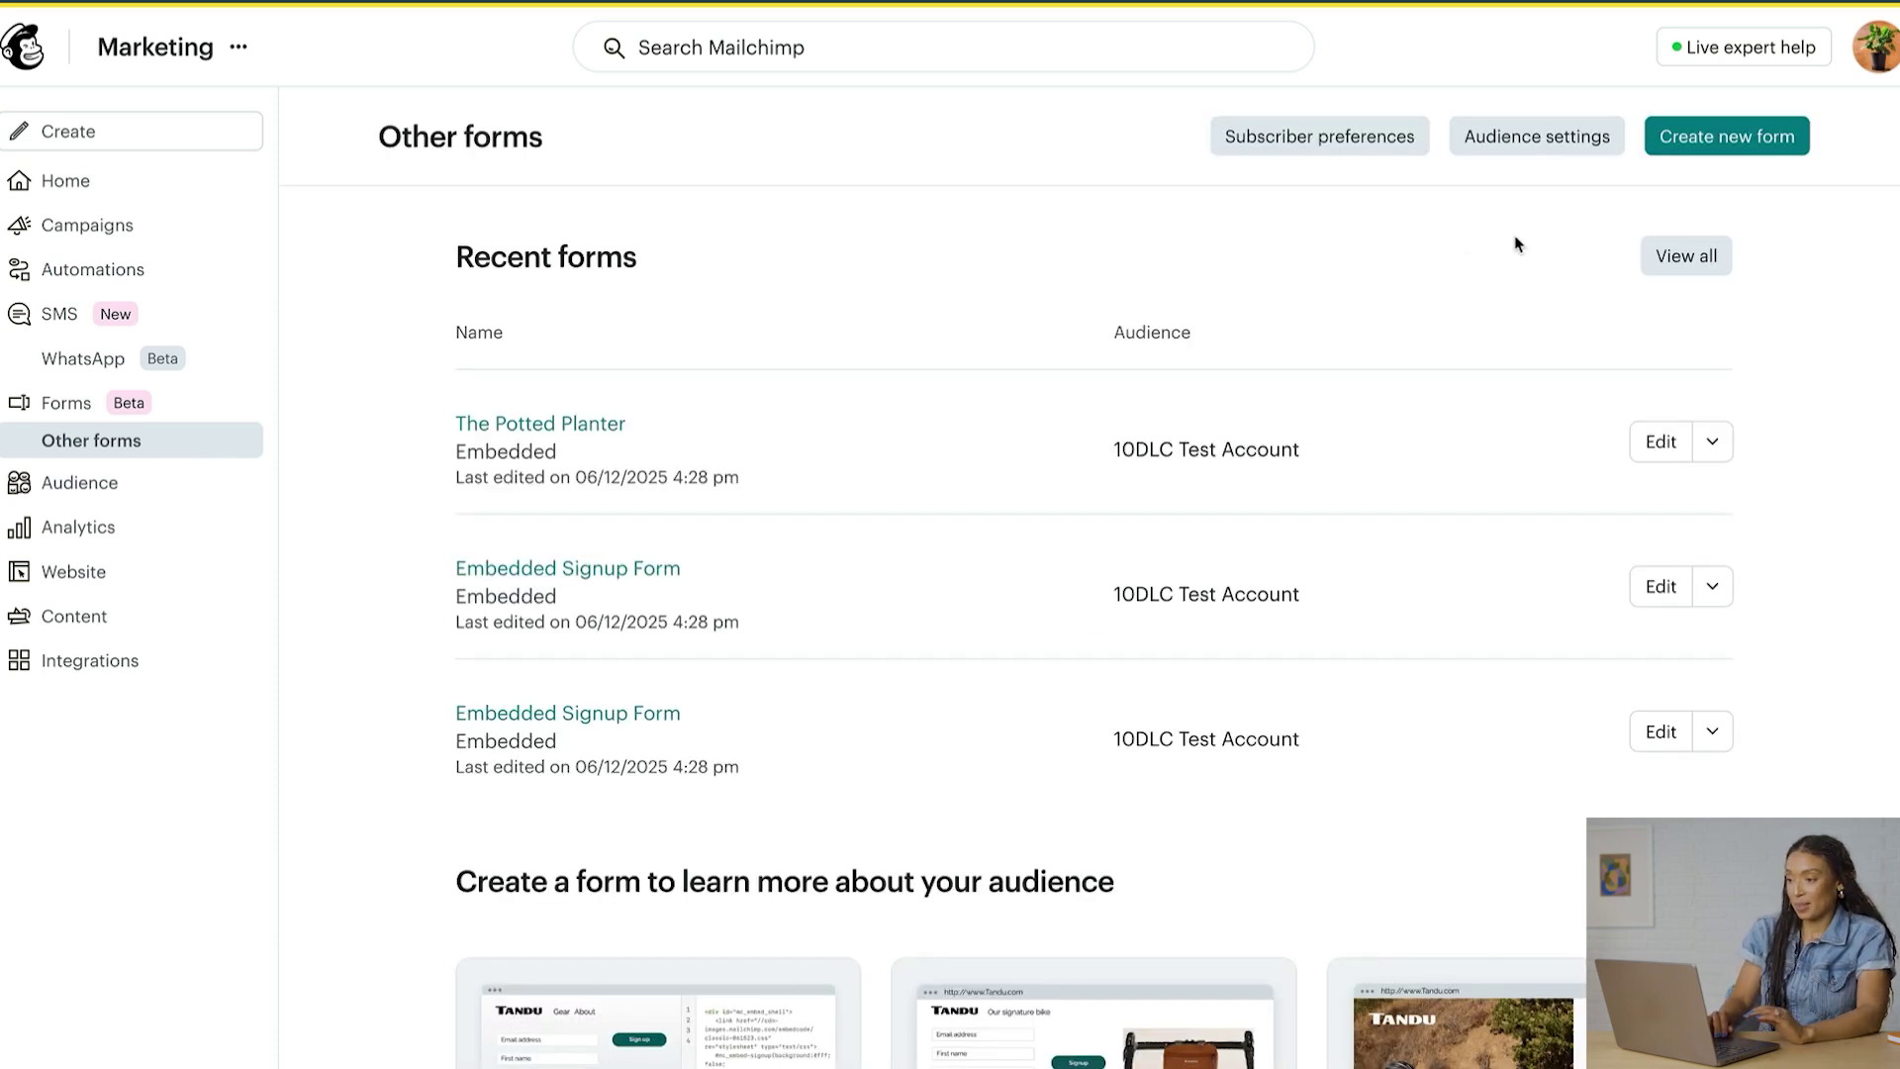
left_click(1709, 138)
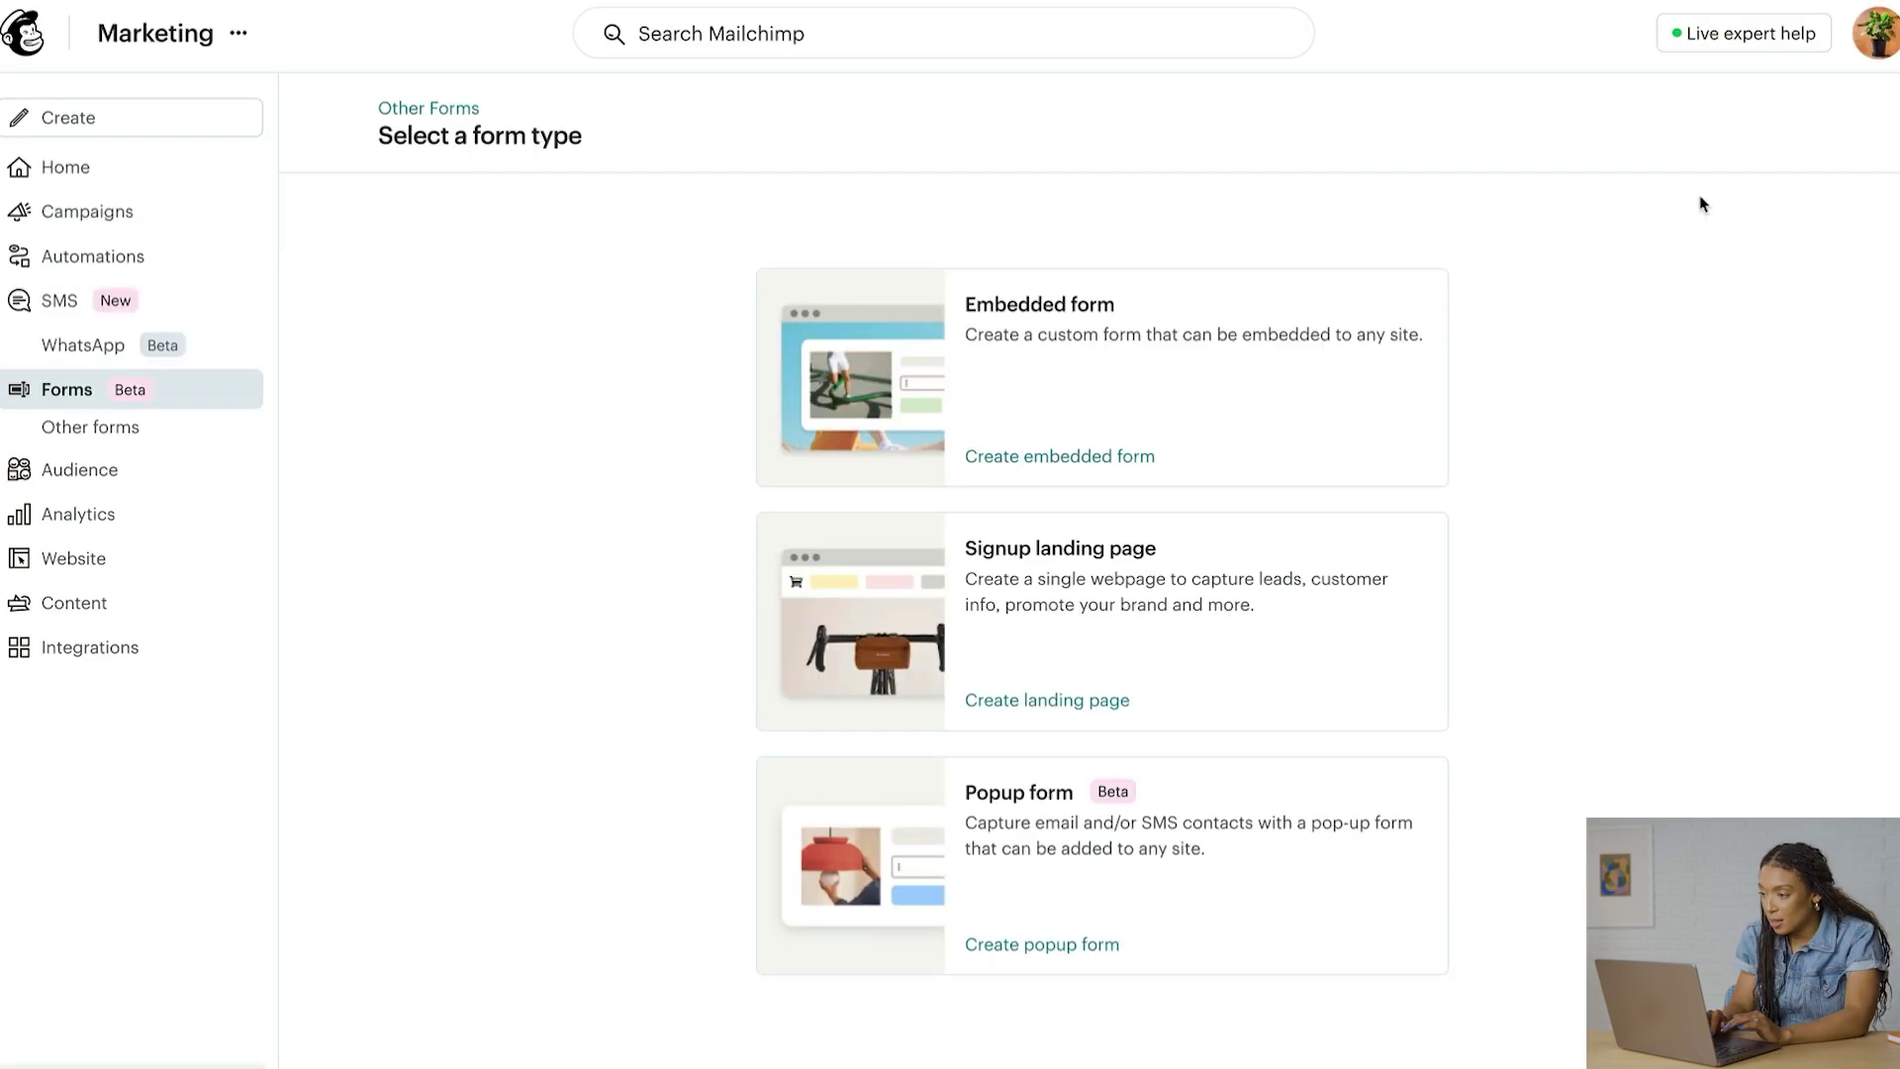
Start a signup landing page named 'Welcome New Subscribers' and continue to the builder.
left_click(1311, 579)
left_click(1370, 352)
type("W")
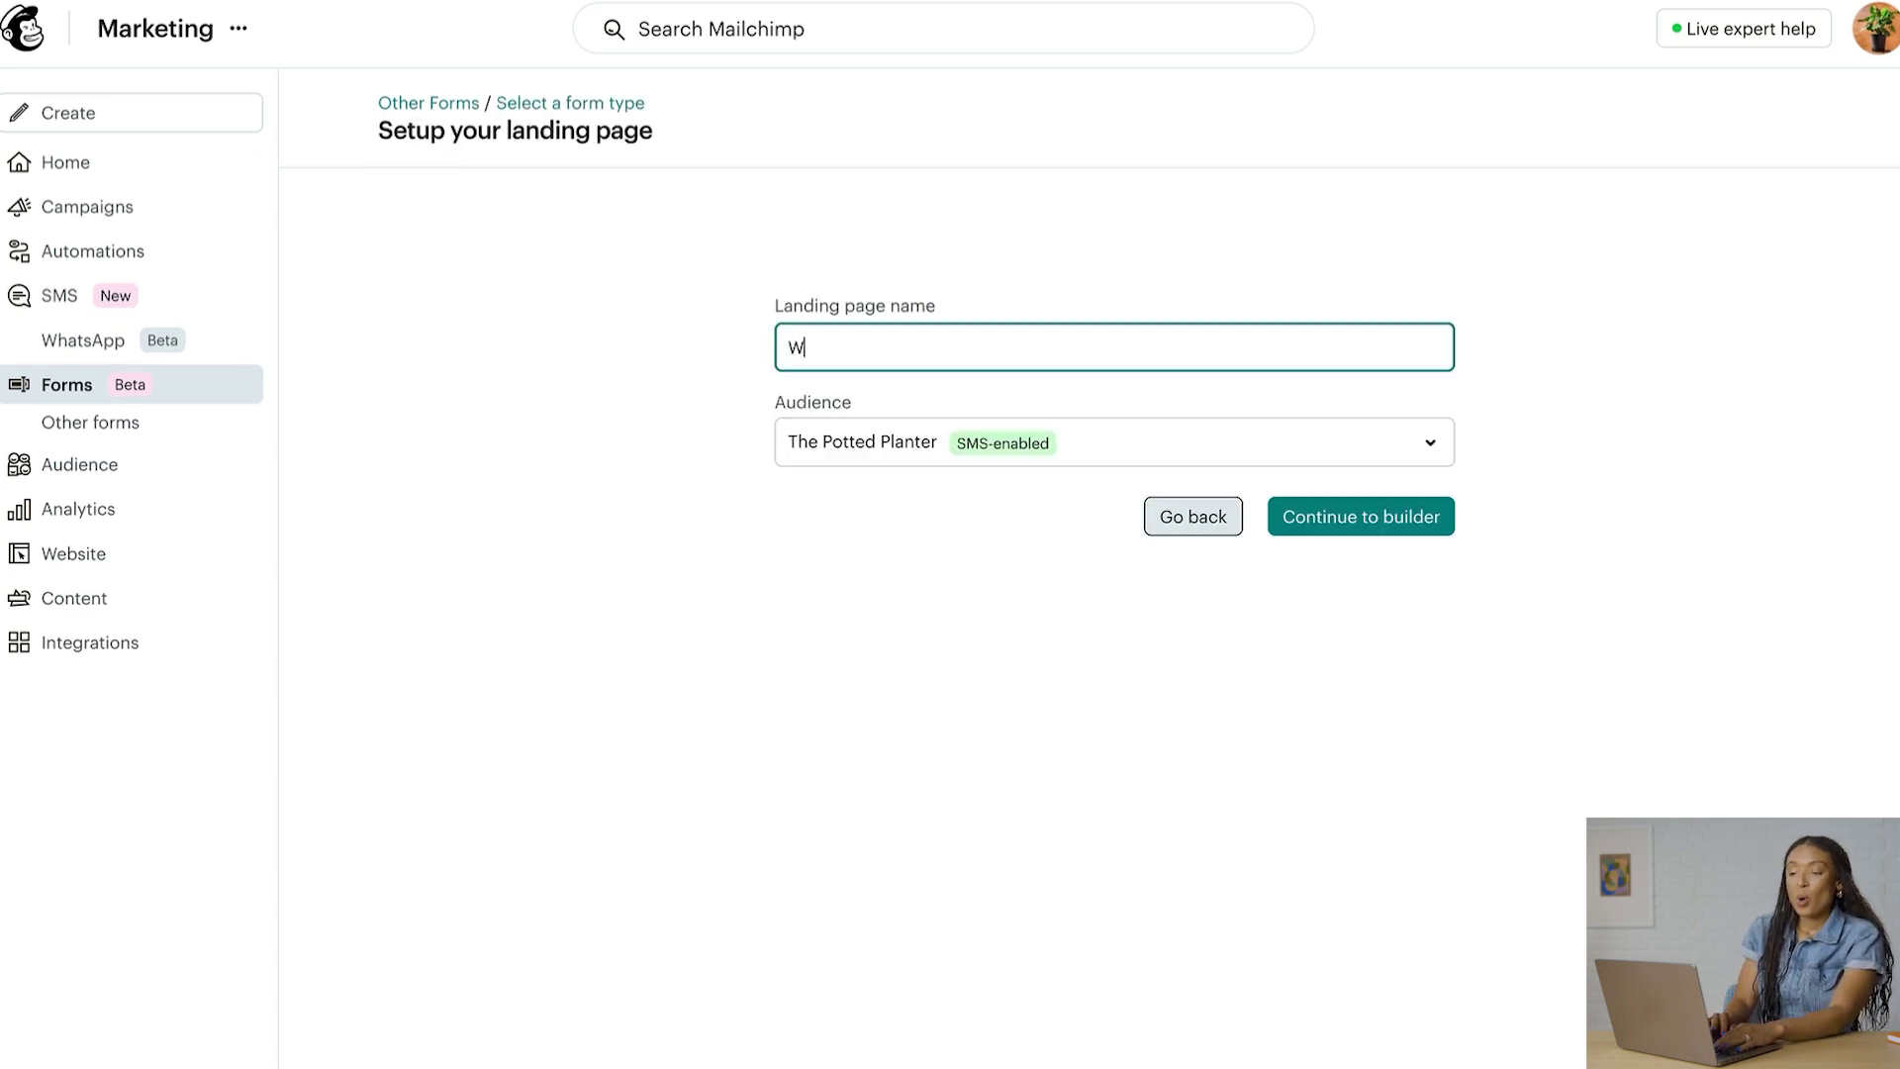
type("elcome New Subscribers")
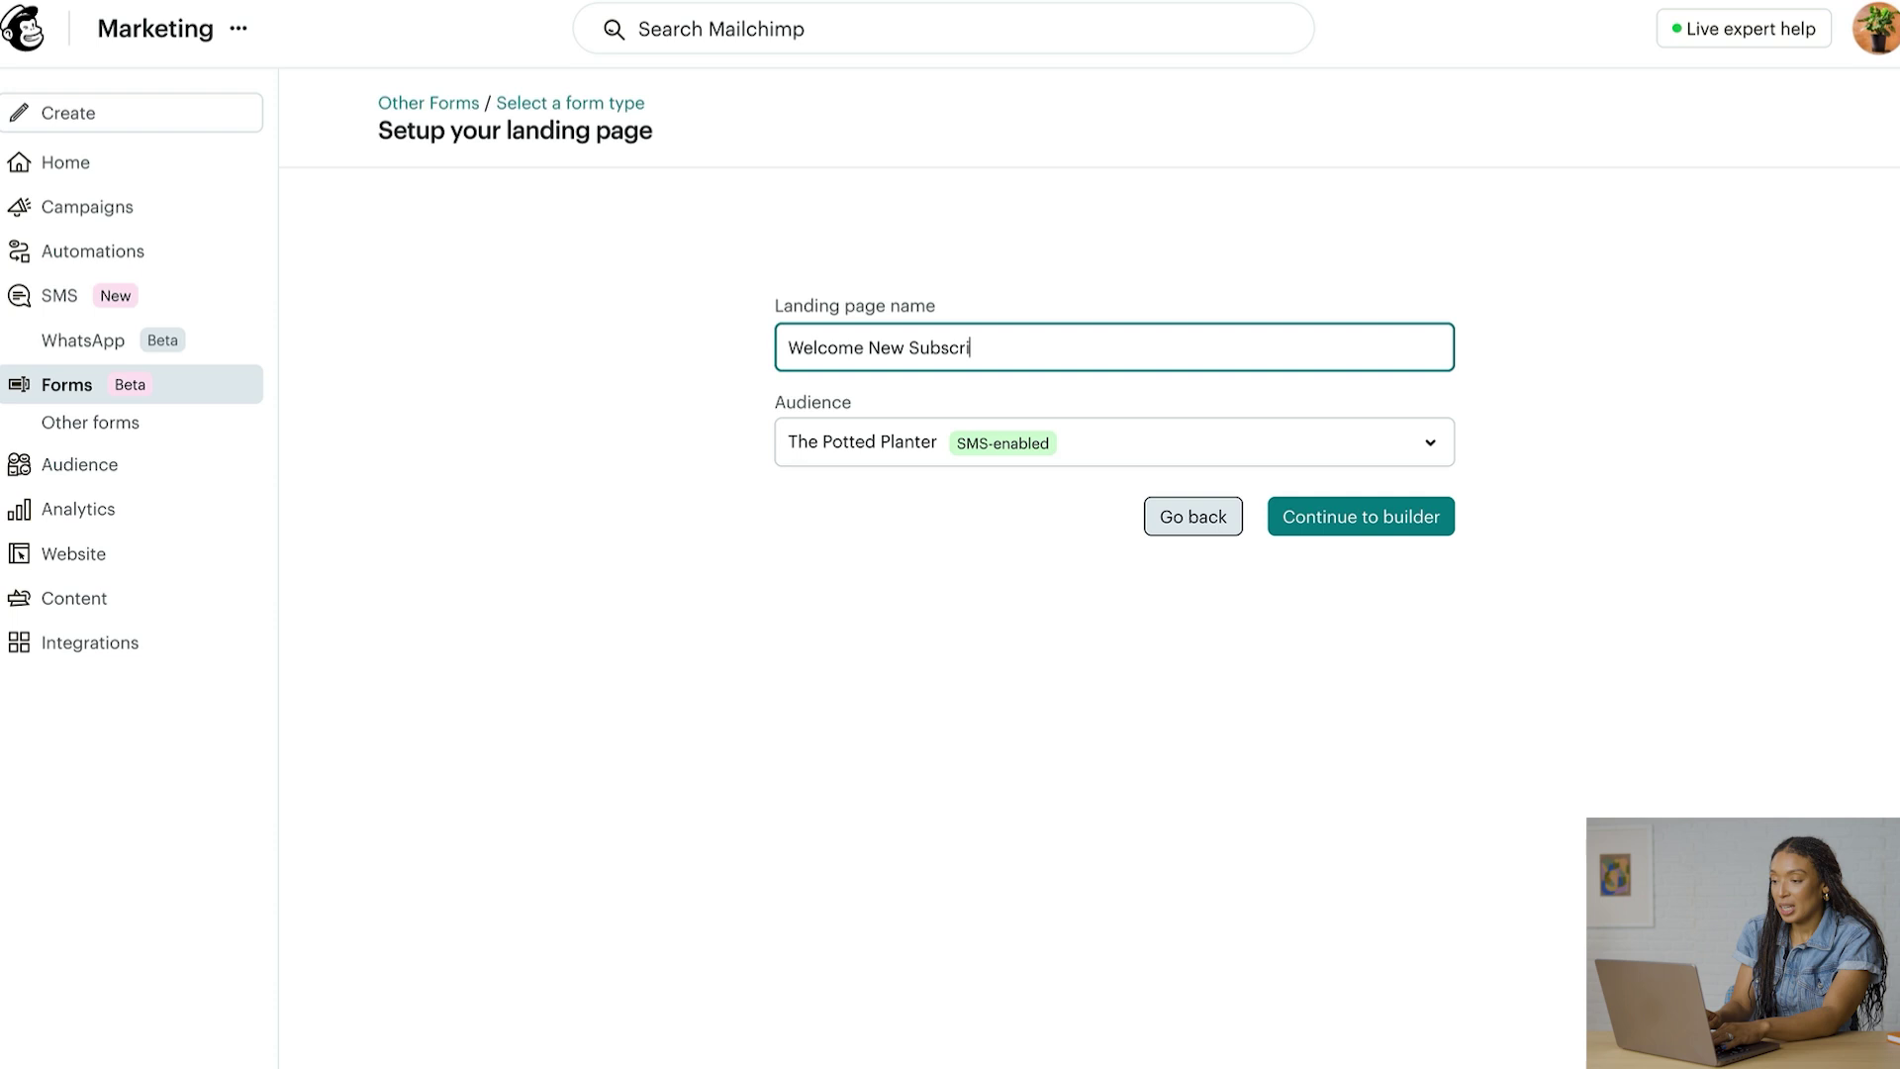
left_click(1420, 521)
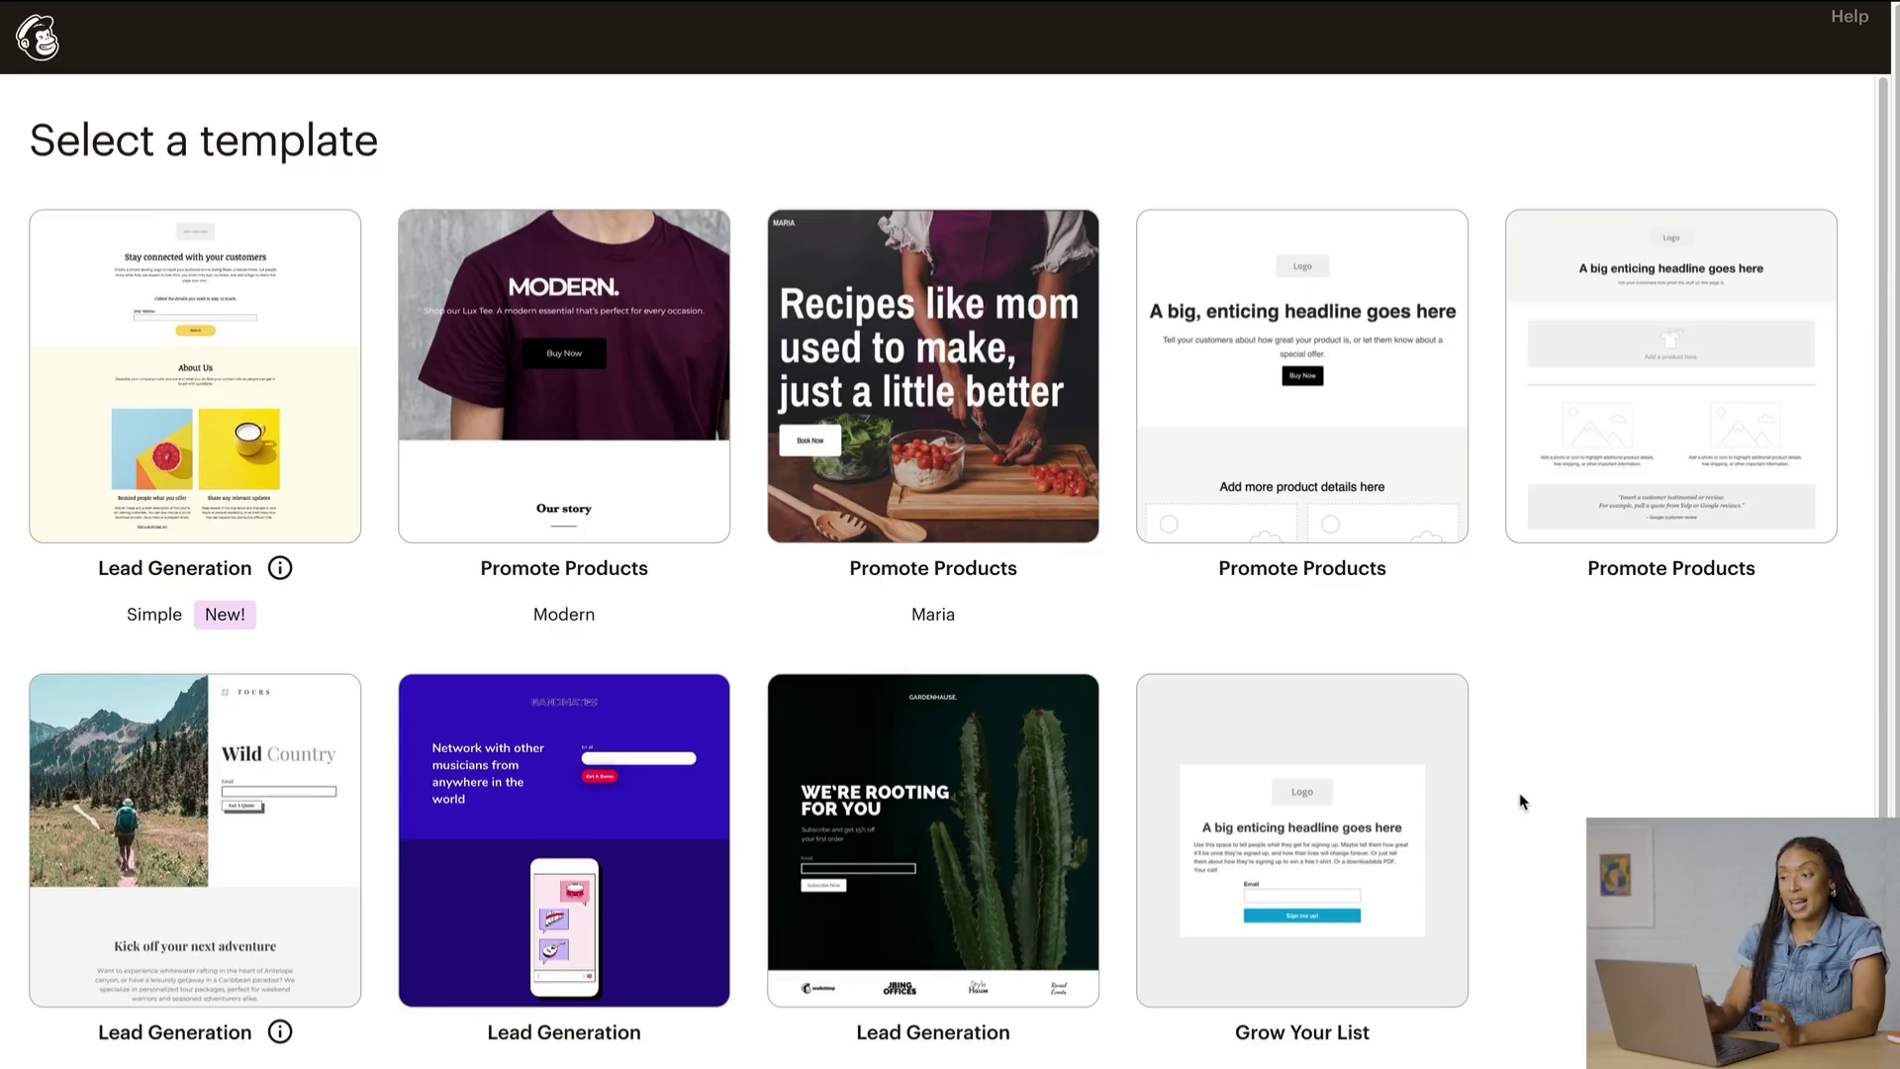
Apply the simple Lead Generation template and add a Product block to the page.
left_click(252, 498)
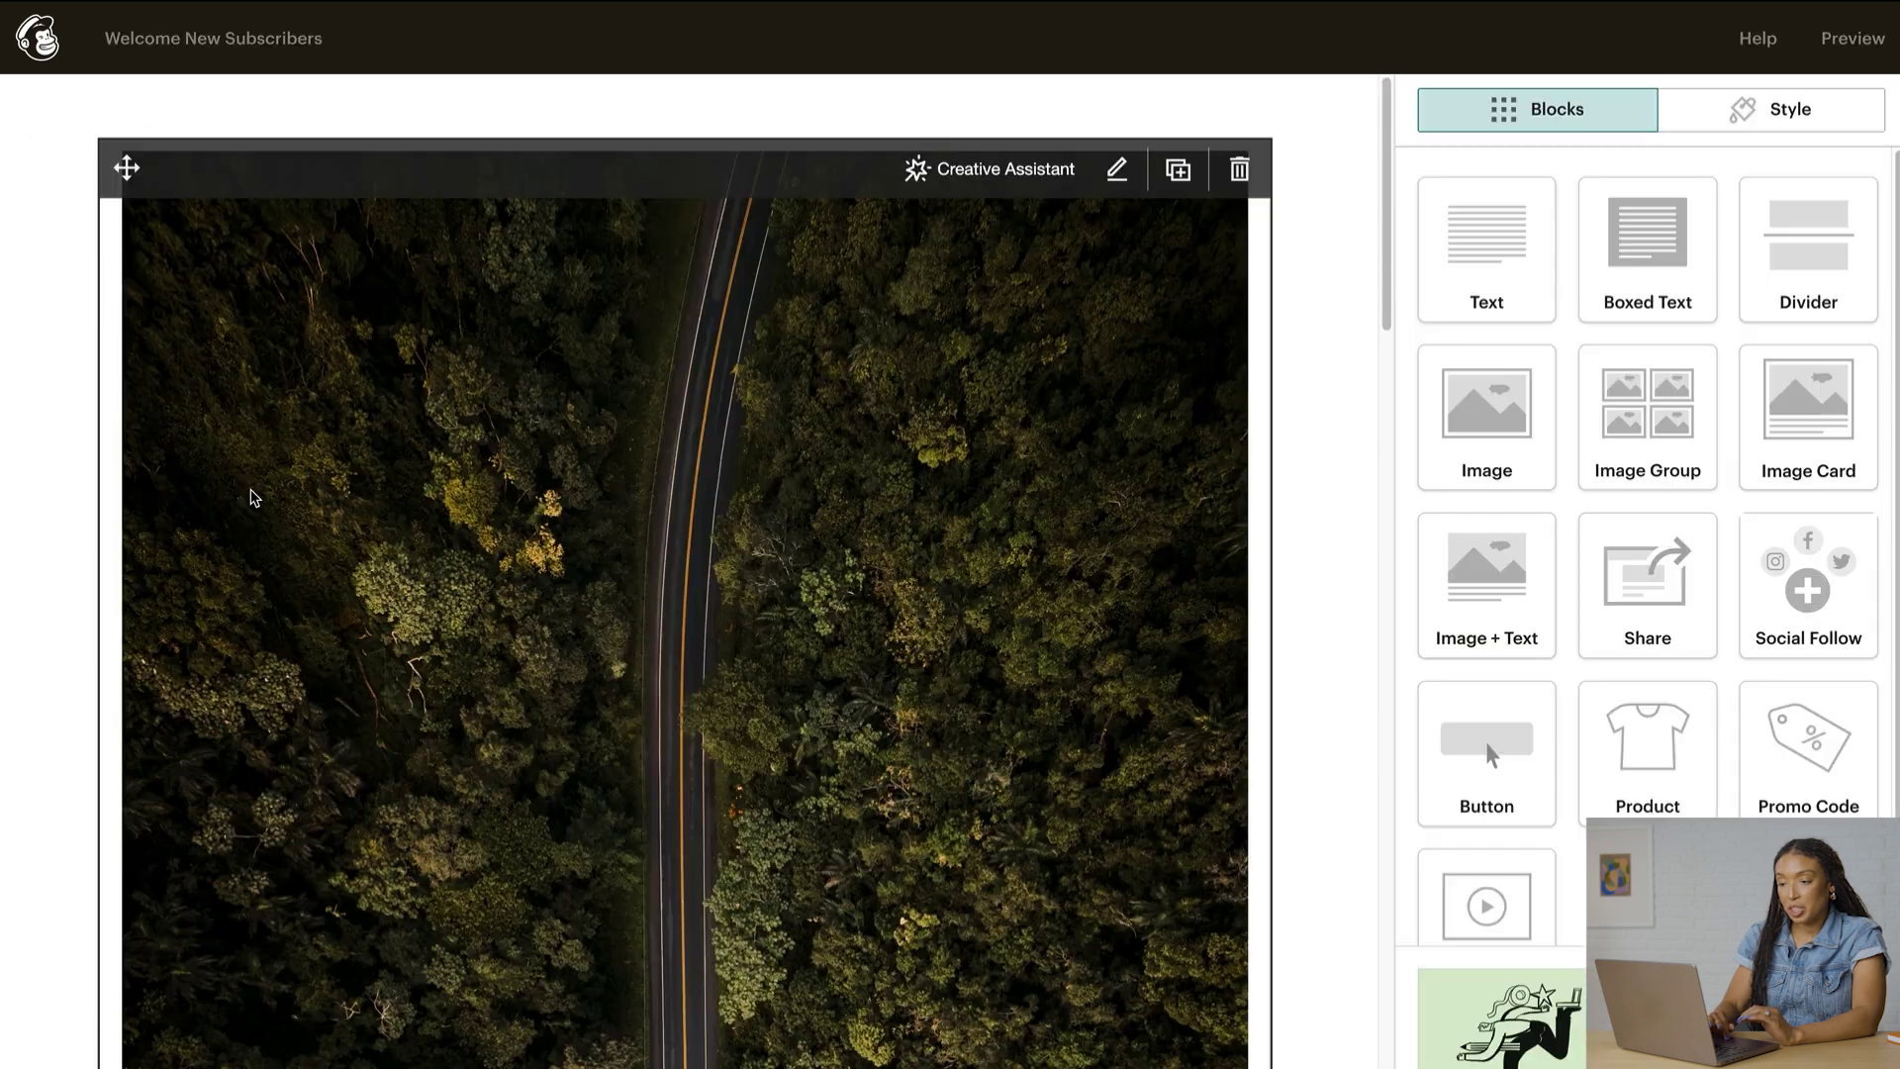
scroll(1295, 596, "down", 5)
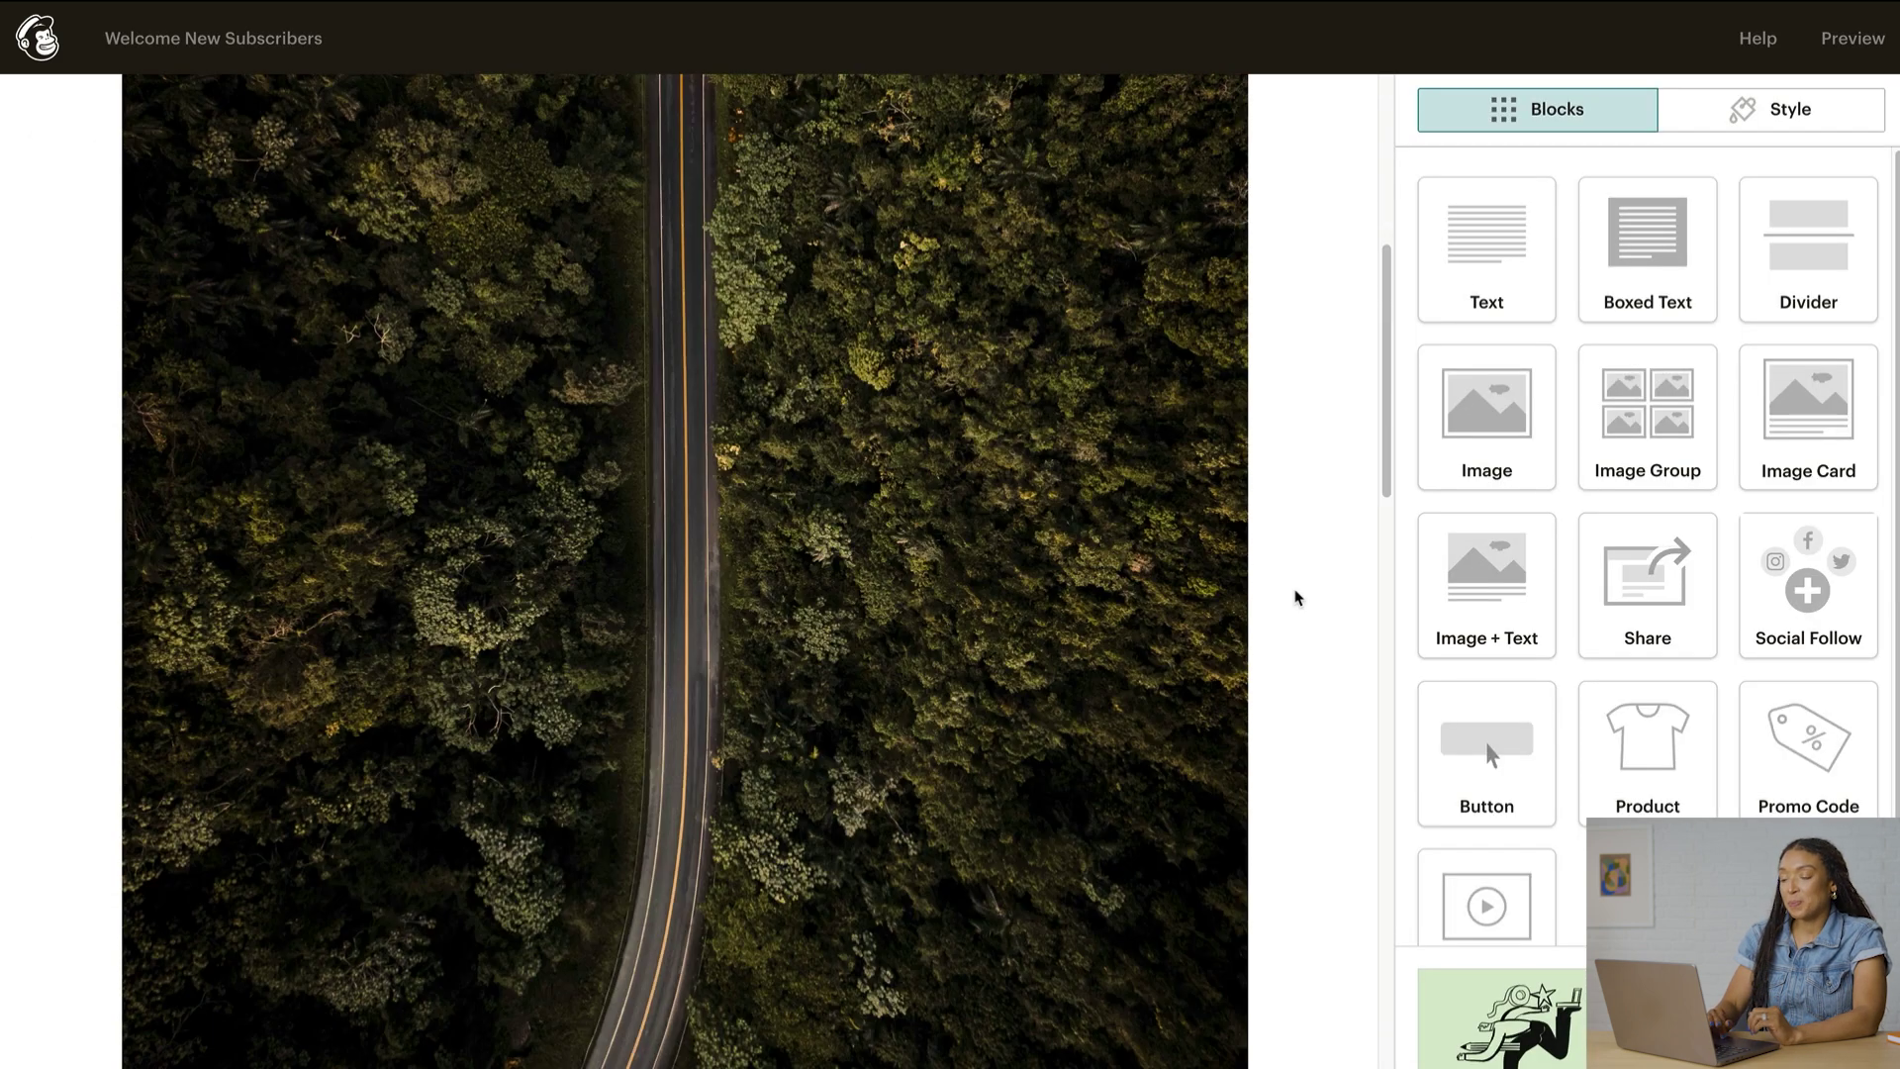
scroll(1295, 595, "down", 10)
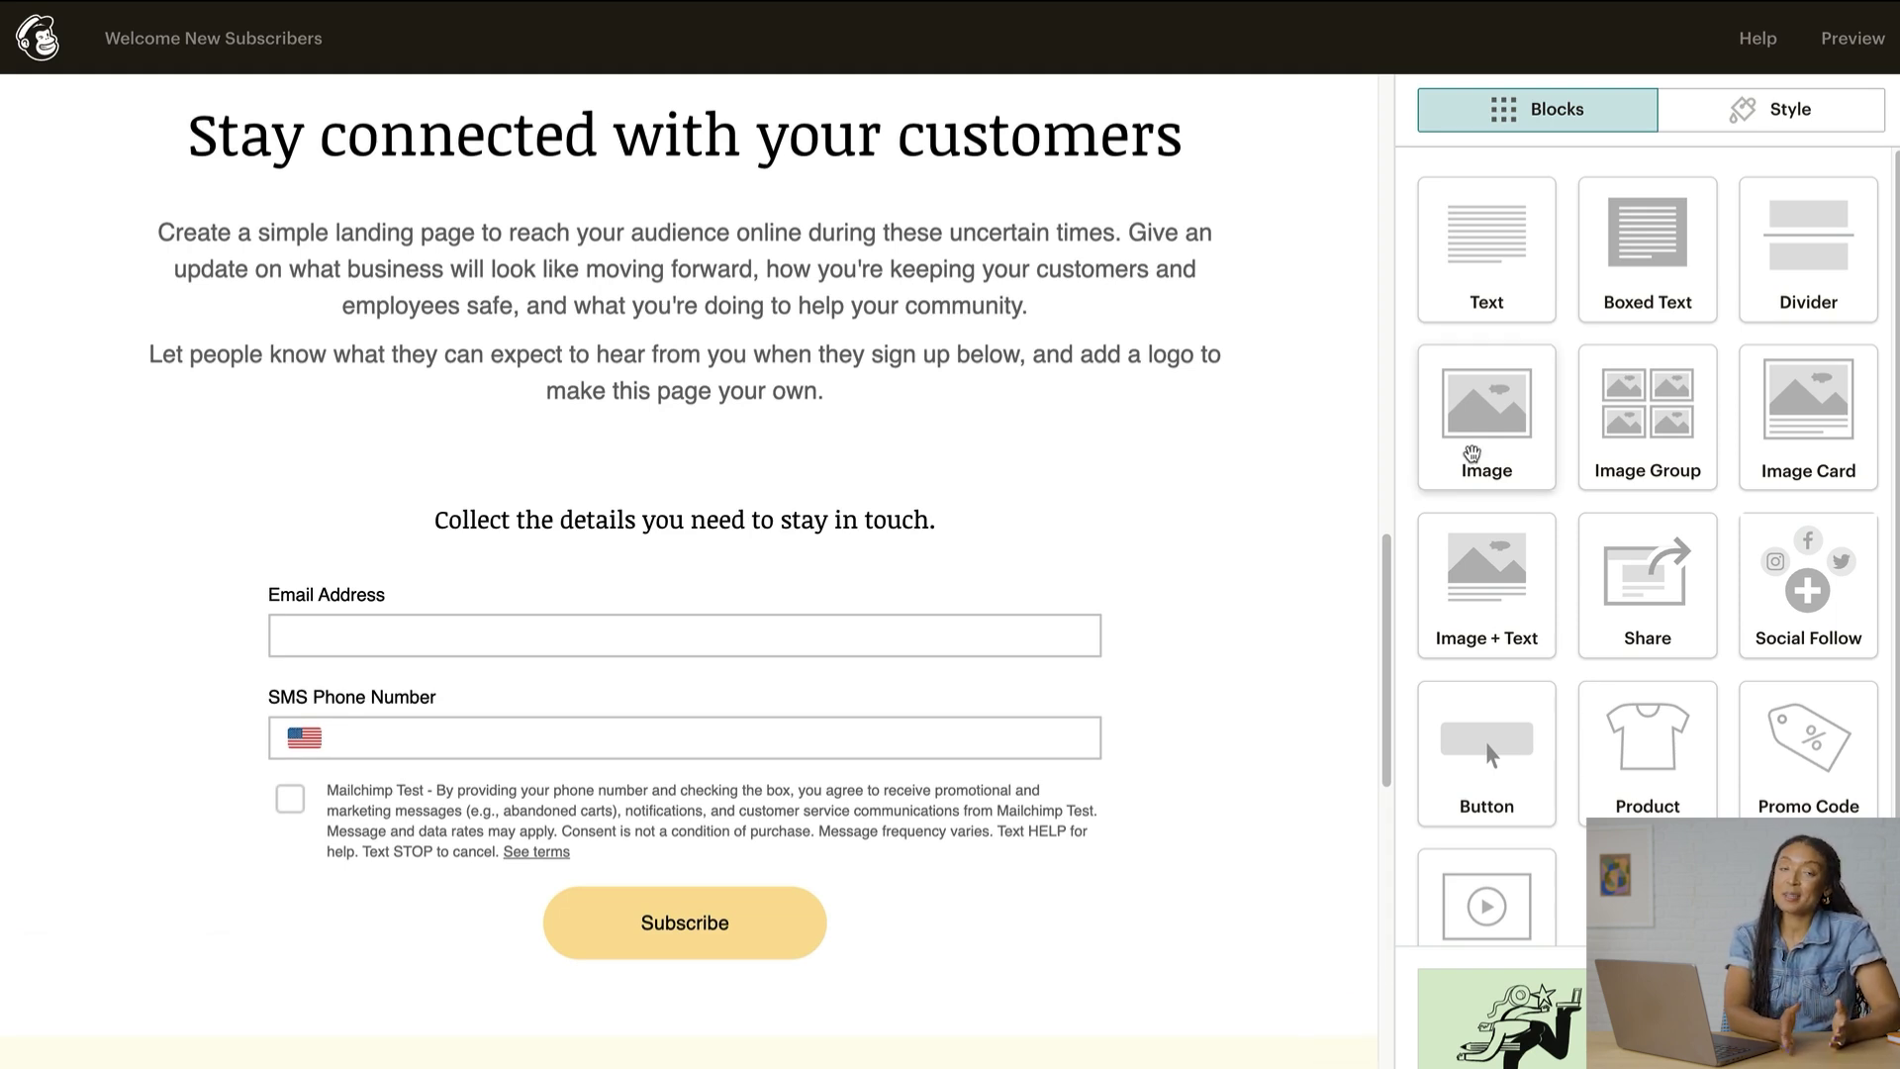
left_click_drag(1645, 740, 1124, 665)
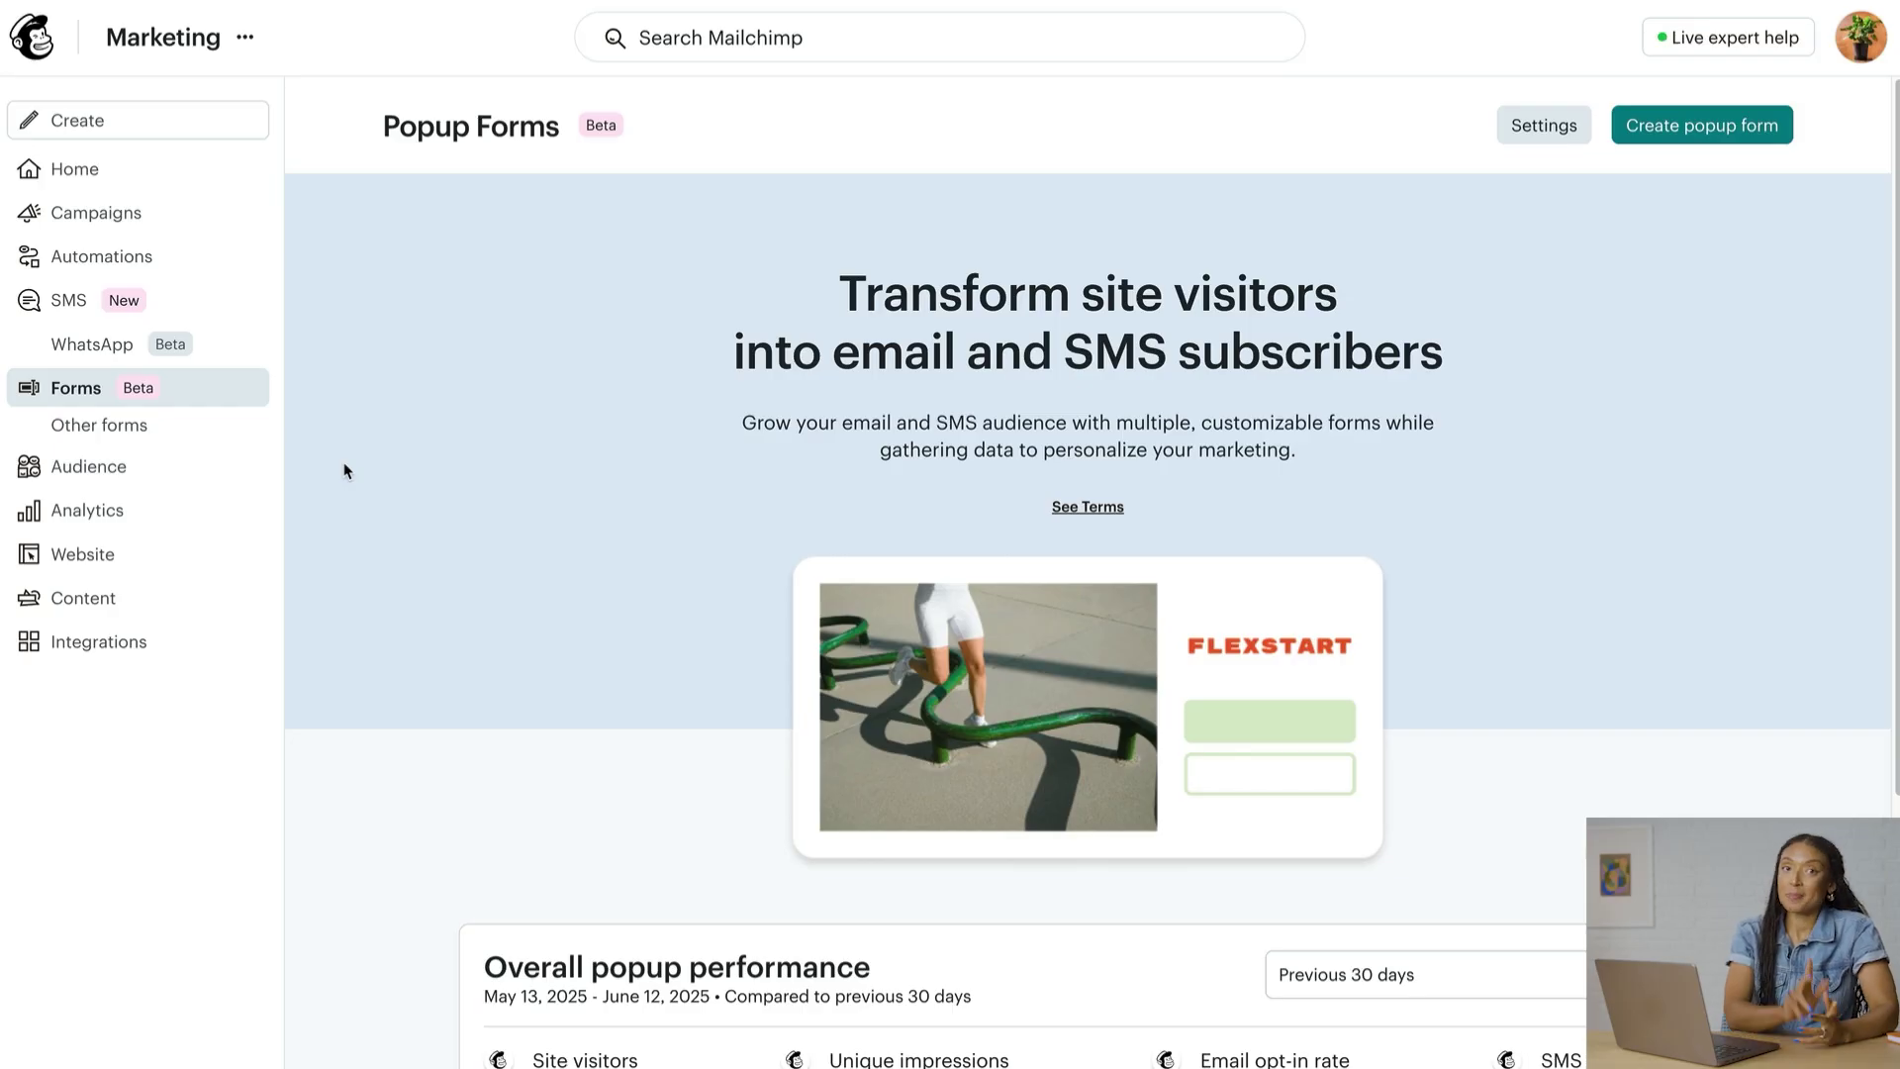
Return to the Other forms overview and scroll down to the form-type cards.
left_click(240, 436)
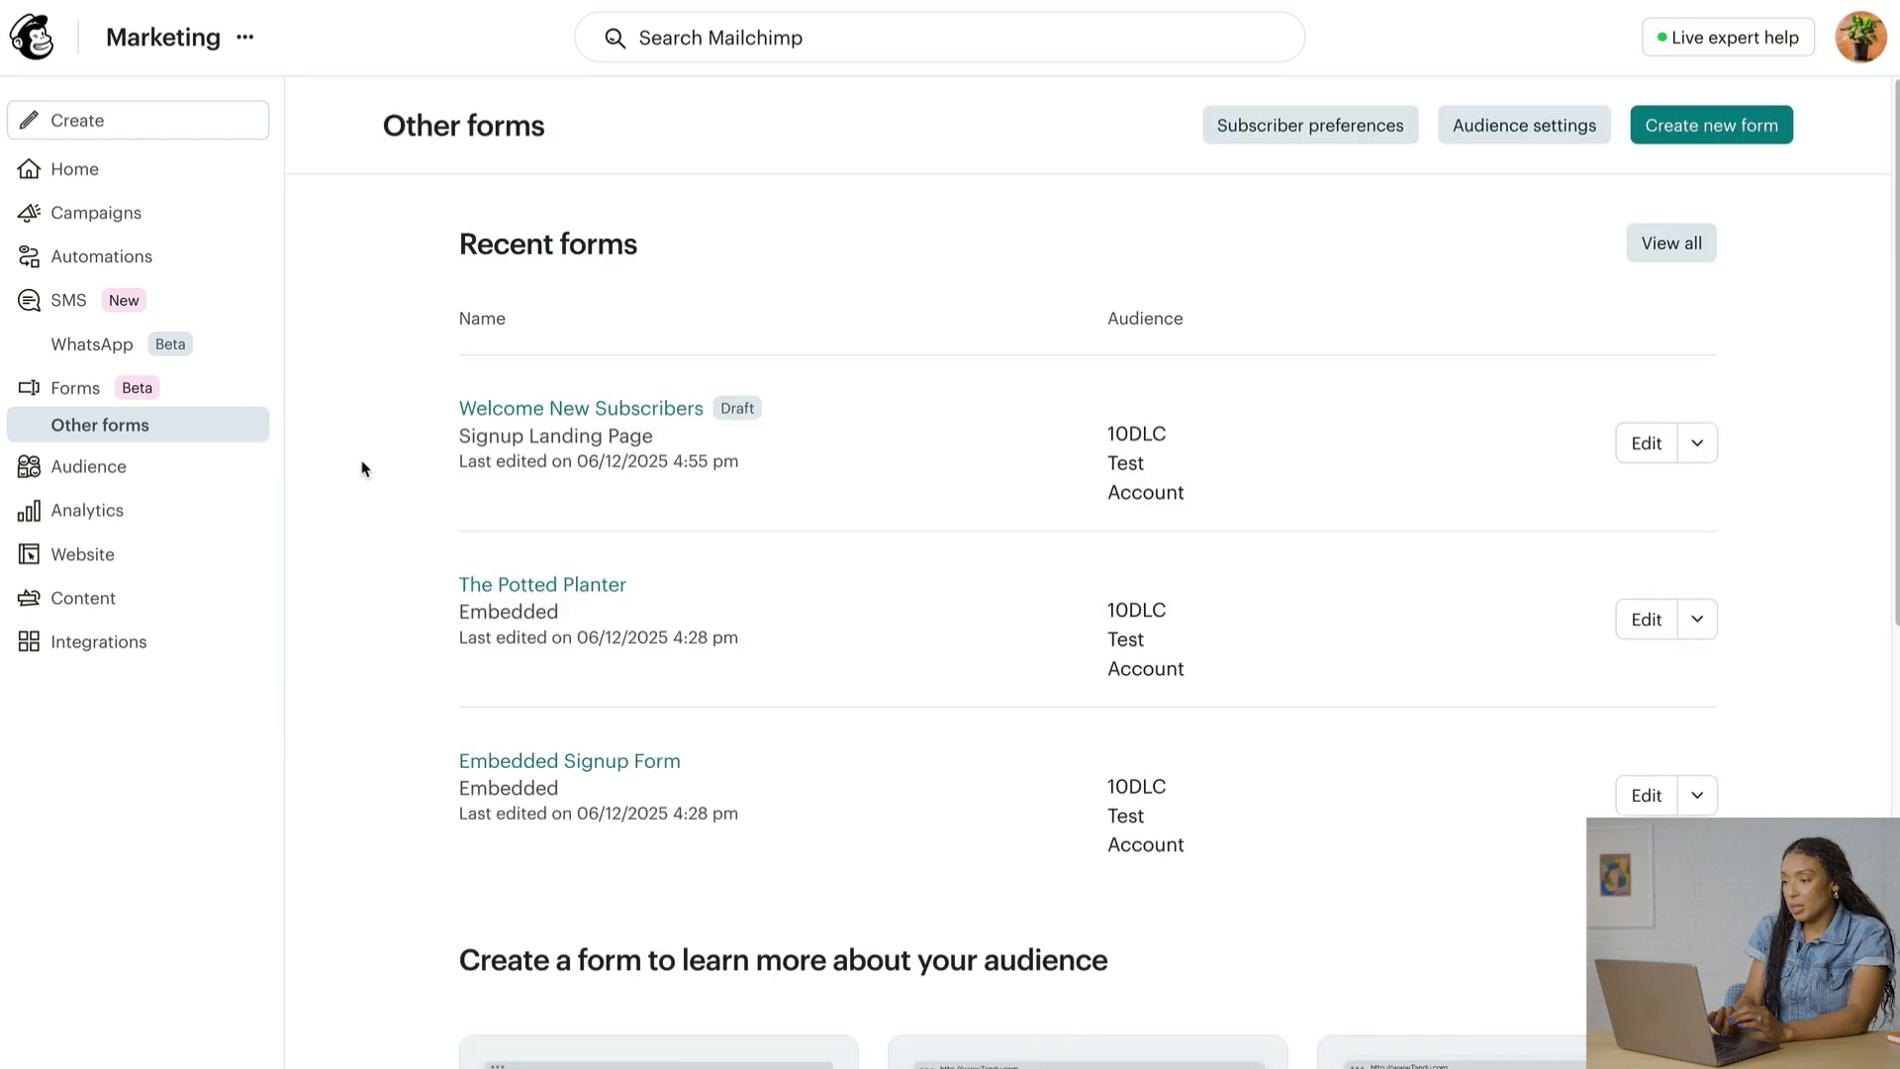
scroll(360, 466, "down", 8)
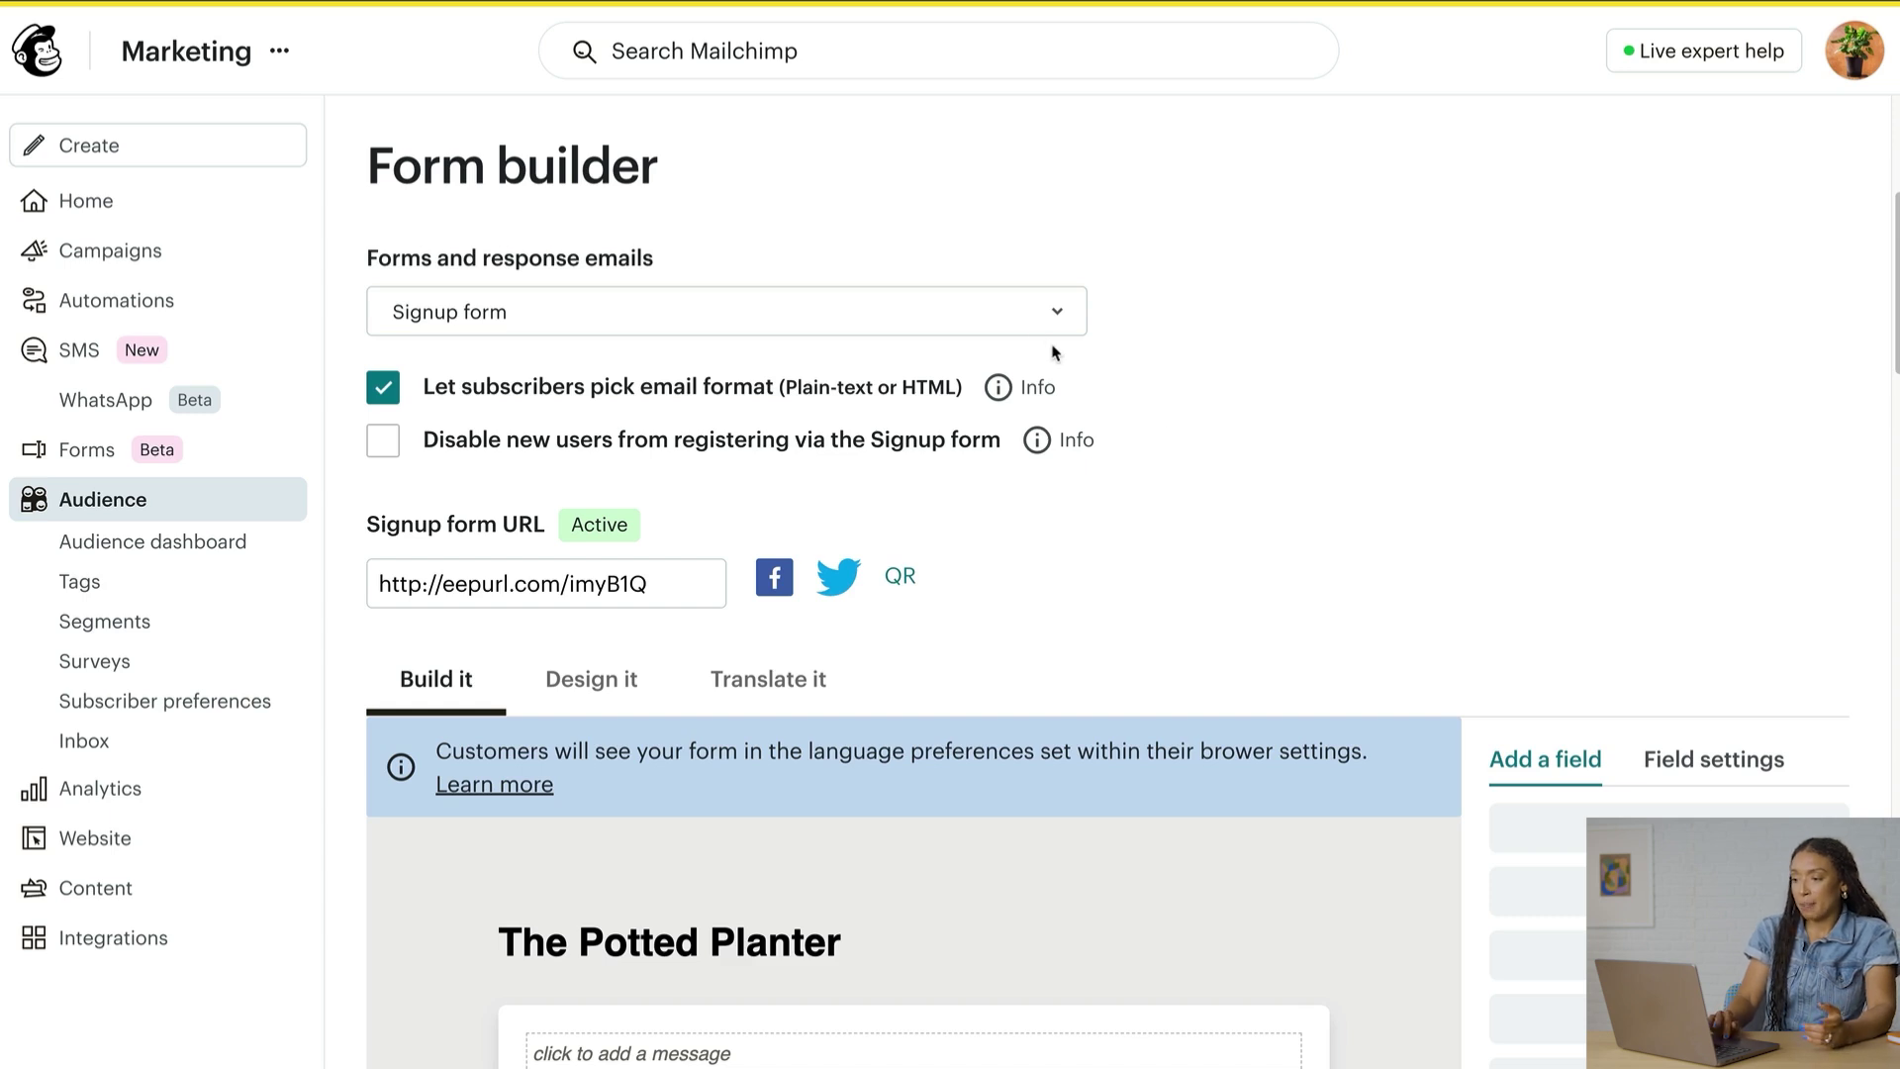
left_click(1030, 323)
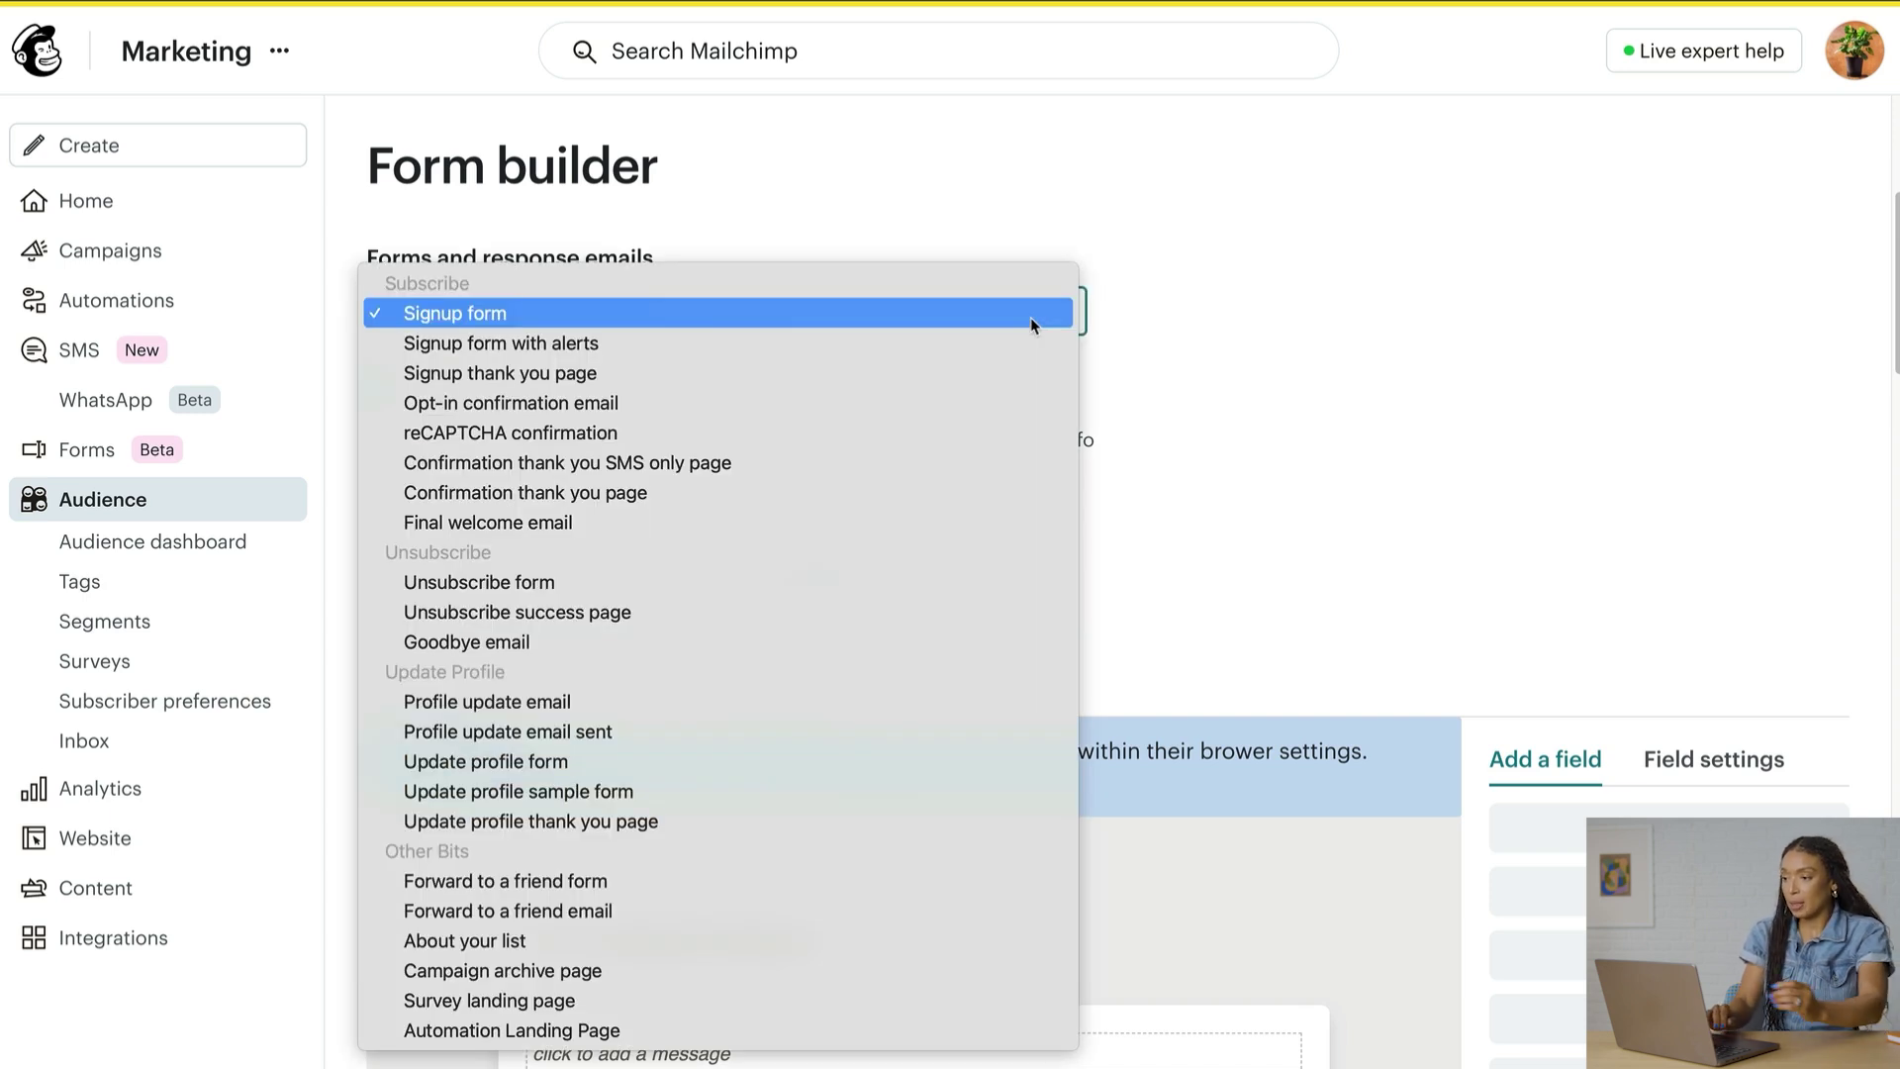
left_click(1030, 317)
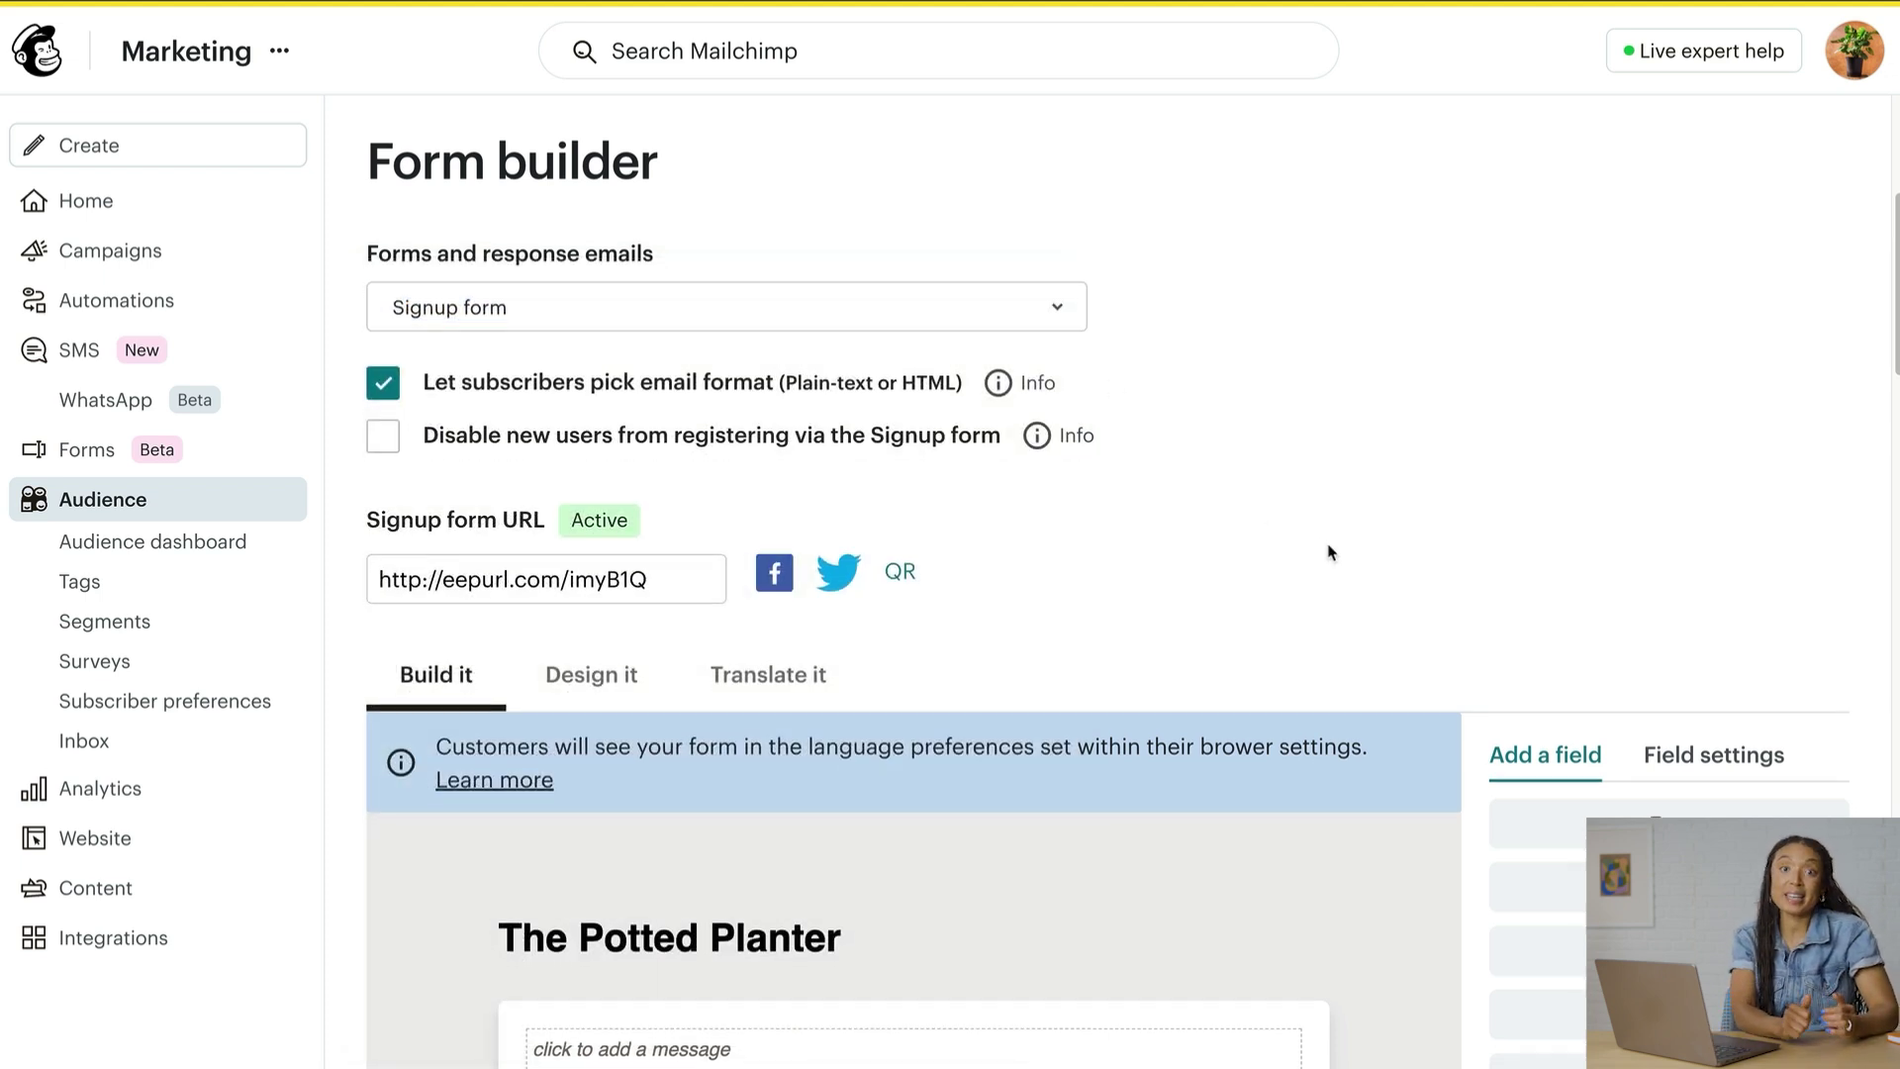
scroll(1327, 547, "down", 3)
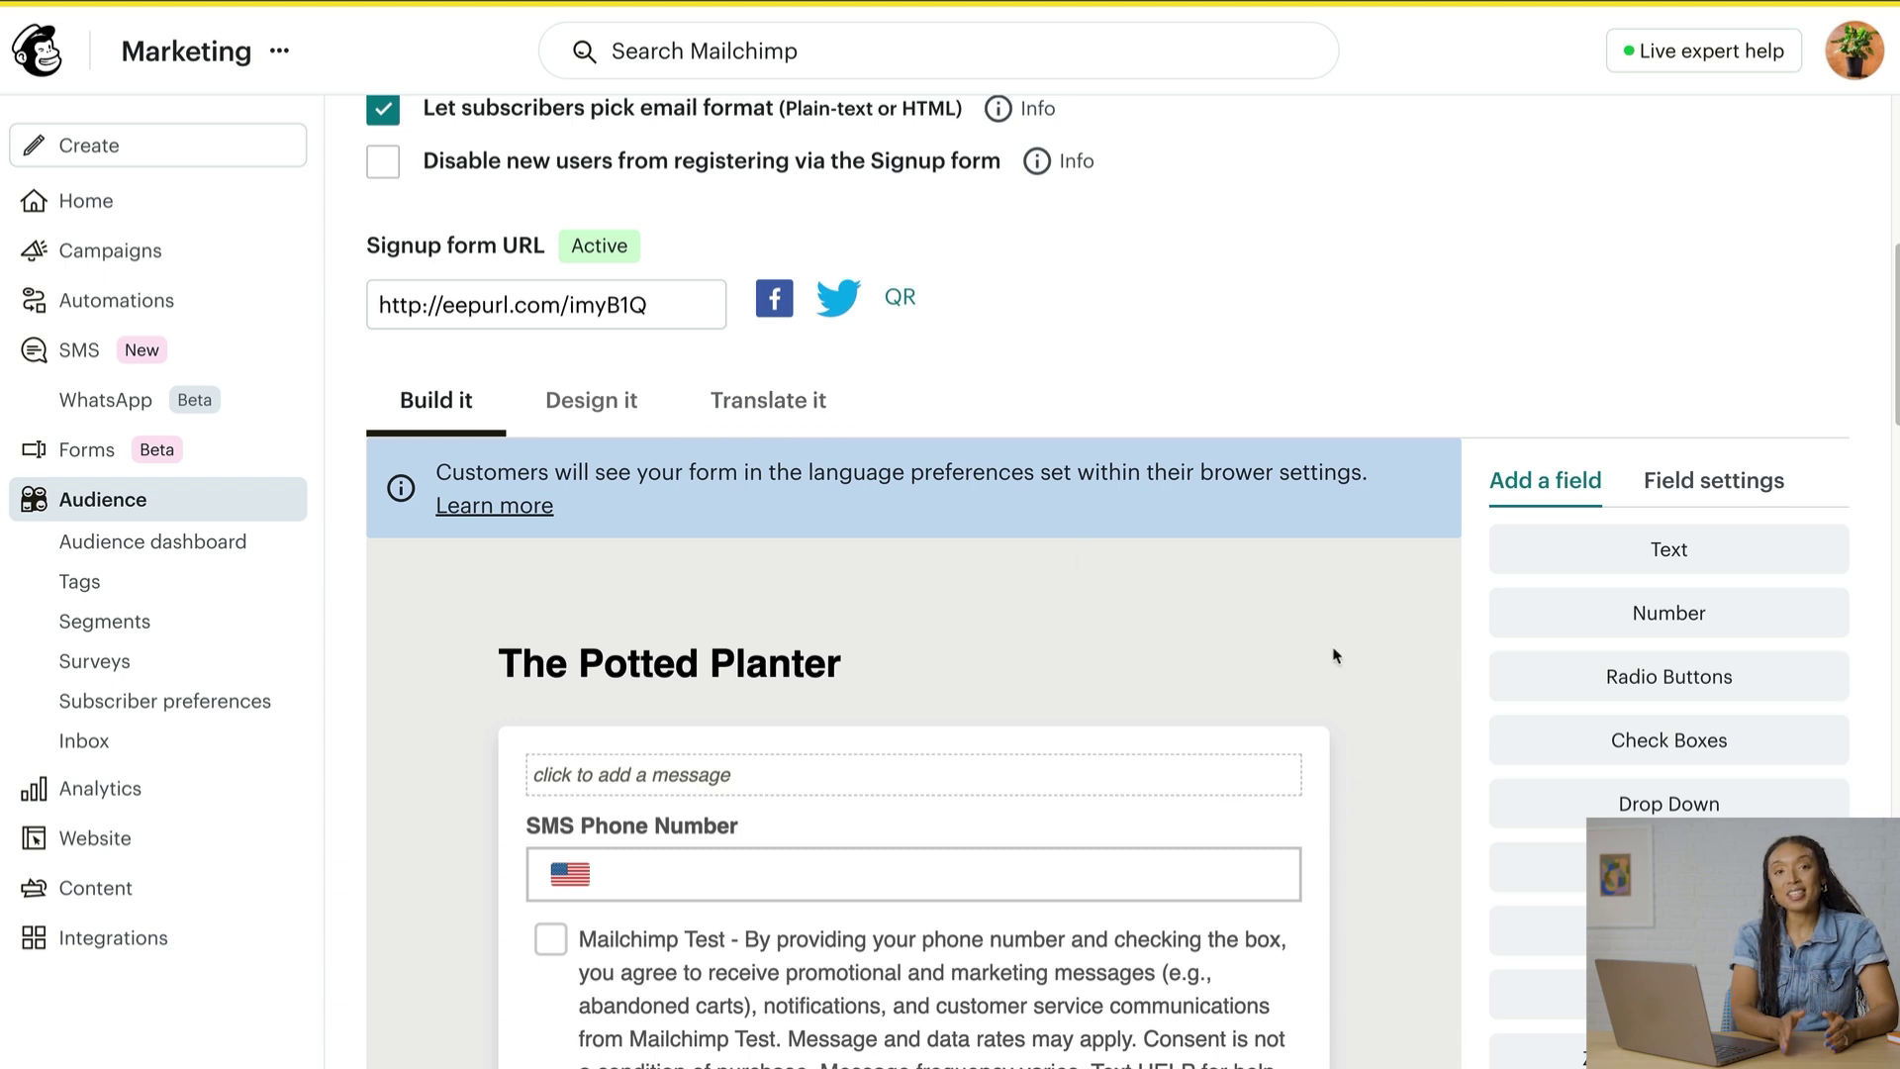
Set the First Name field's visibility to Hidden, then bring up the Design it settings.
scroll(1390, 701, "down", 5)
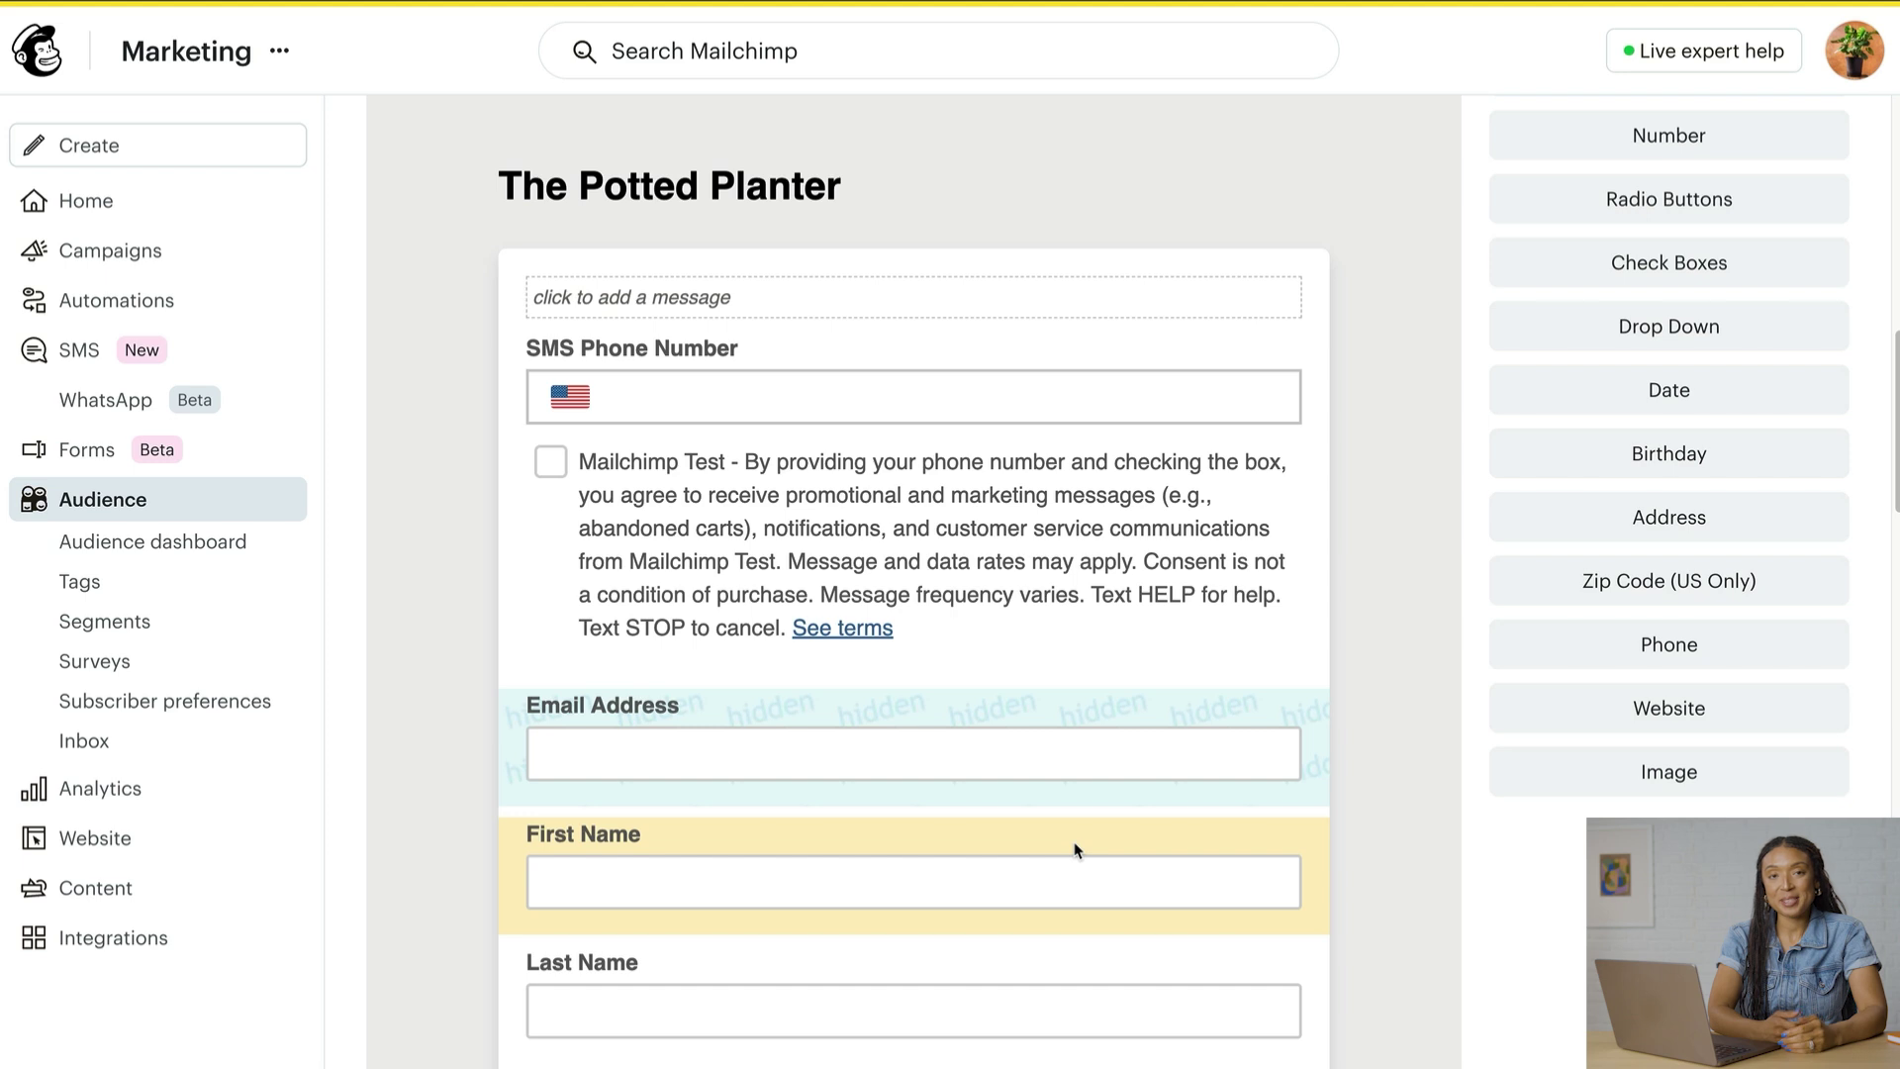
scroll(1076, 850, "down", 3)
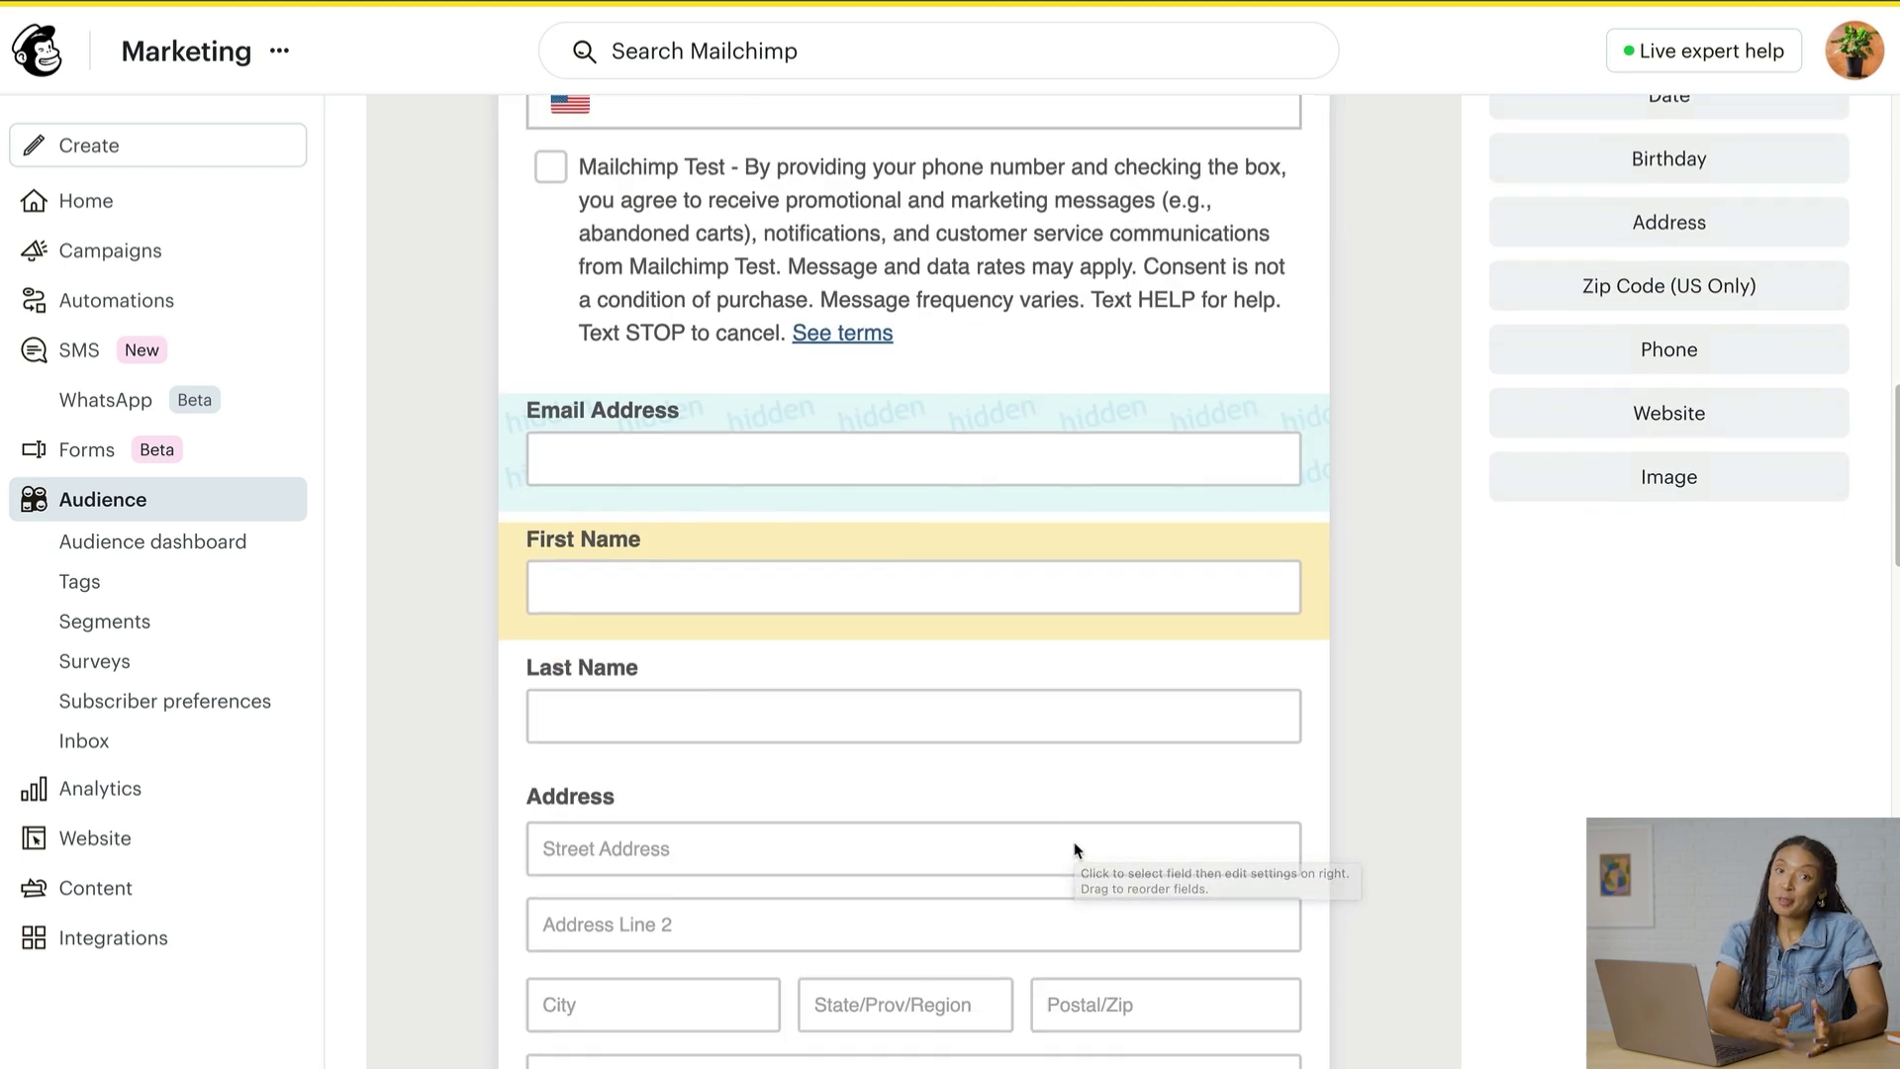
left_click(1078, 721)
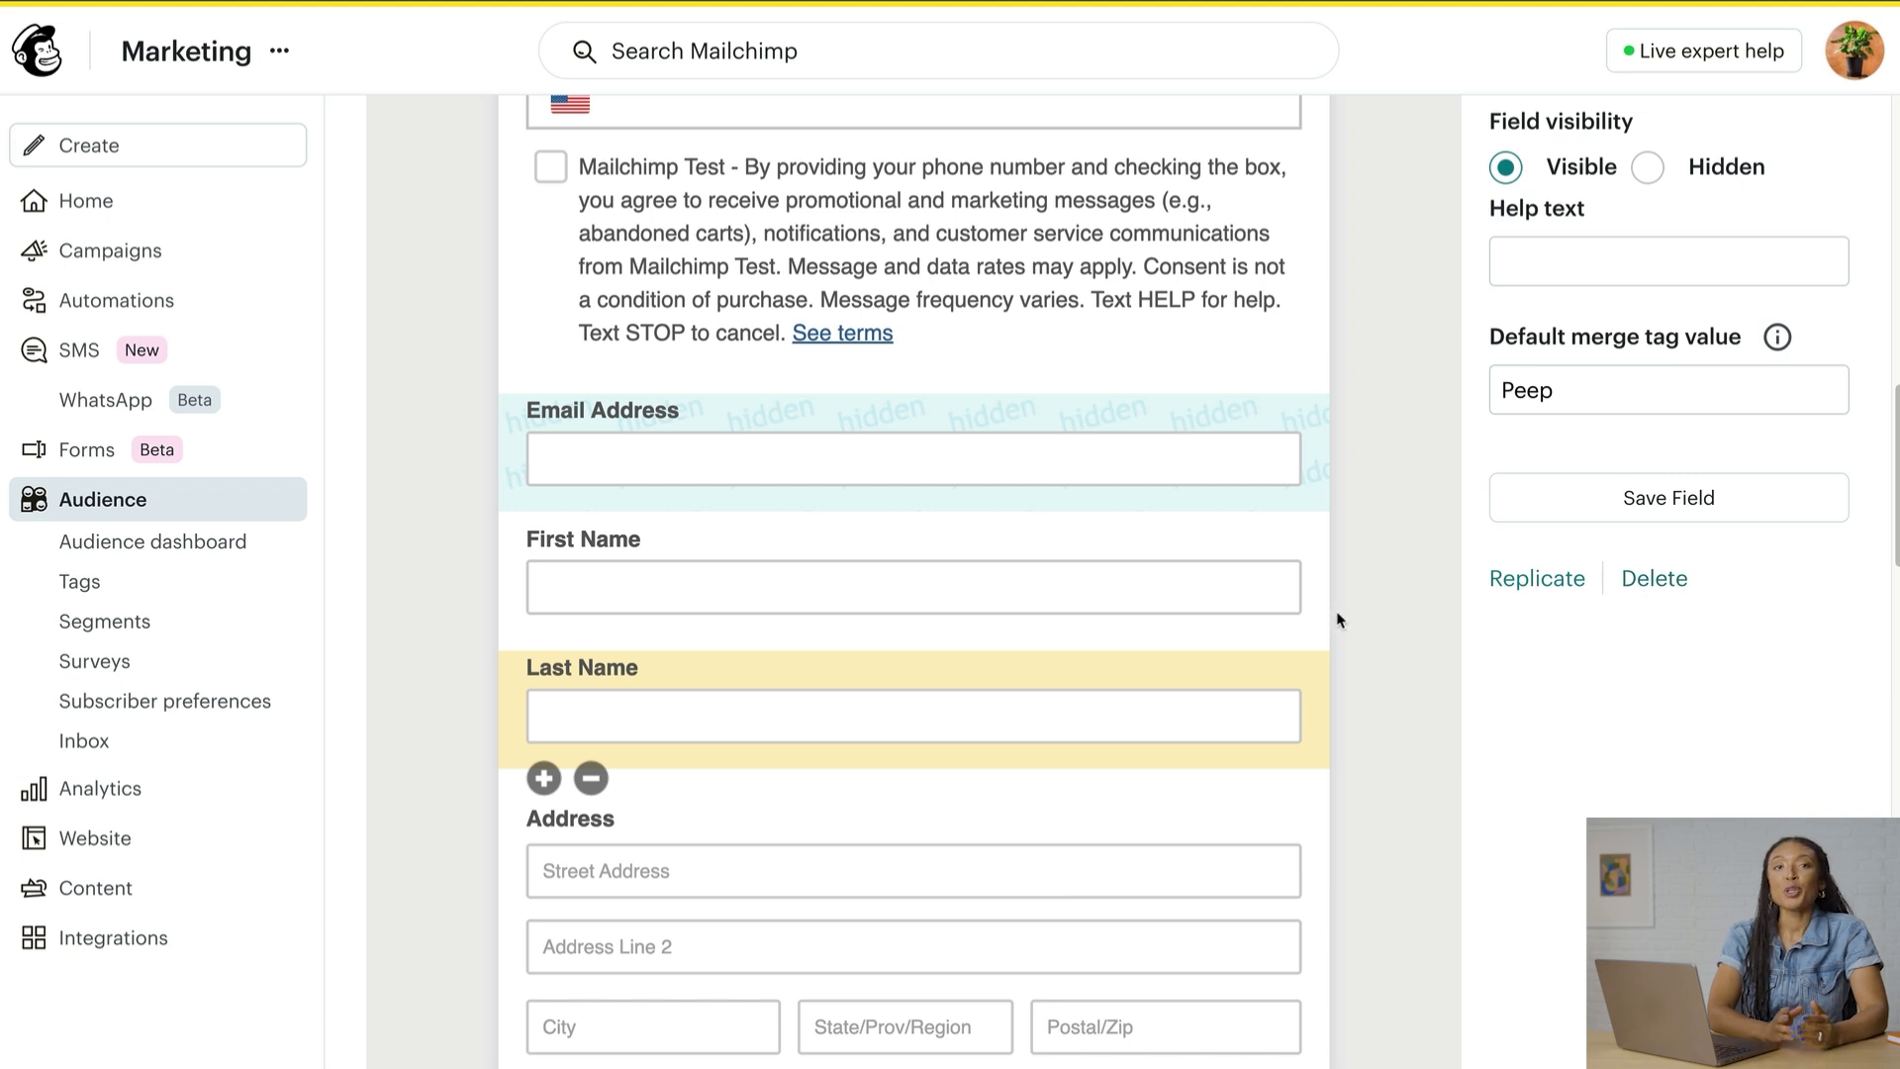
left_click(1284, 627)
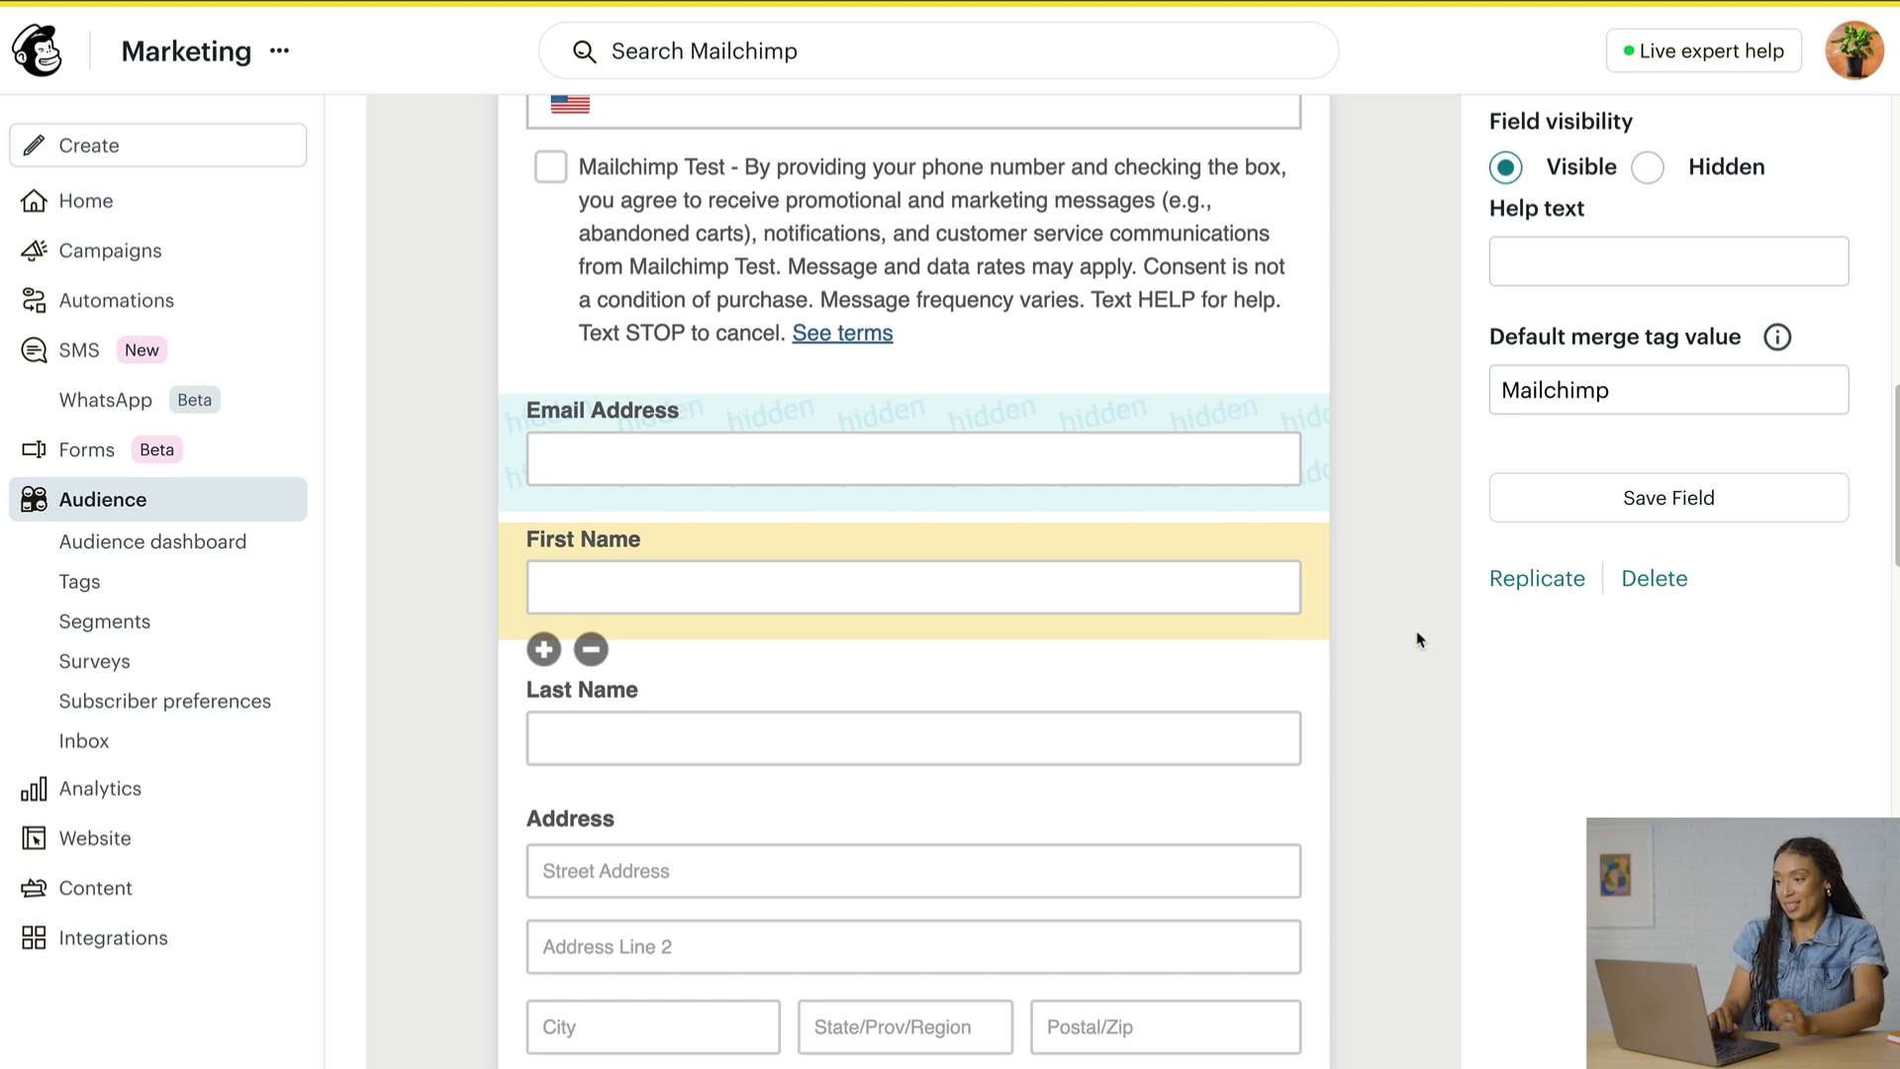
scroll(1688, 720, "up", 5)
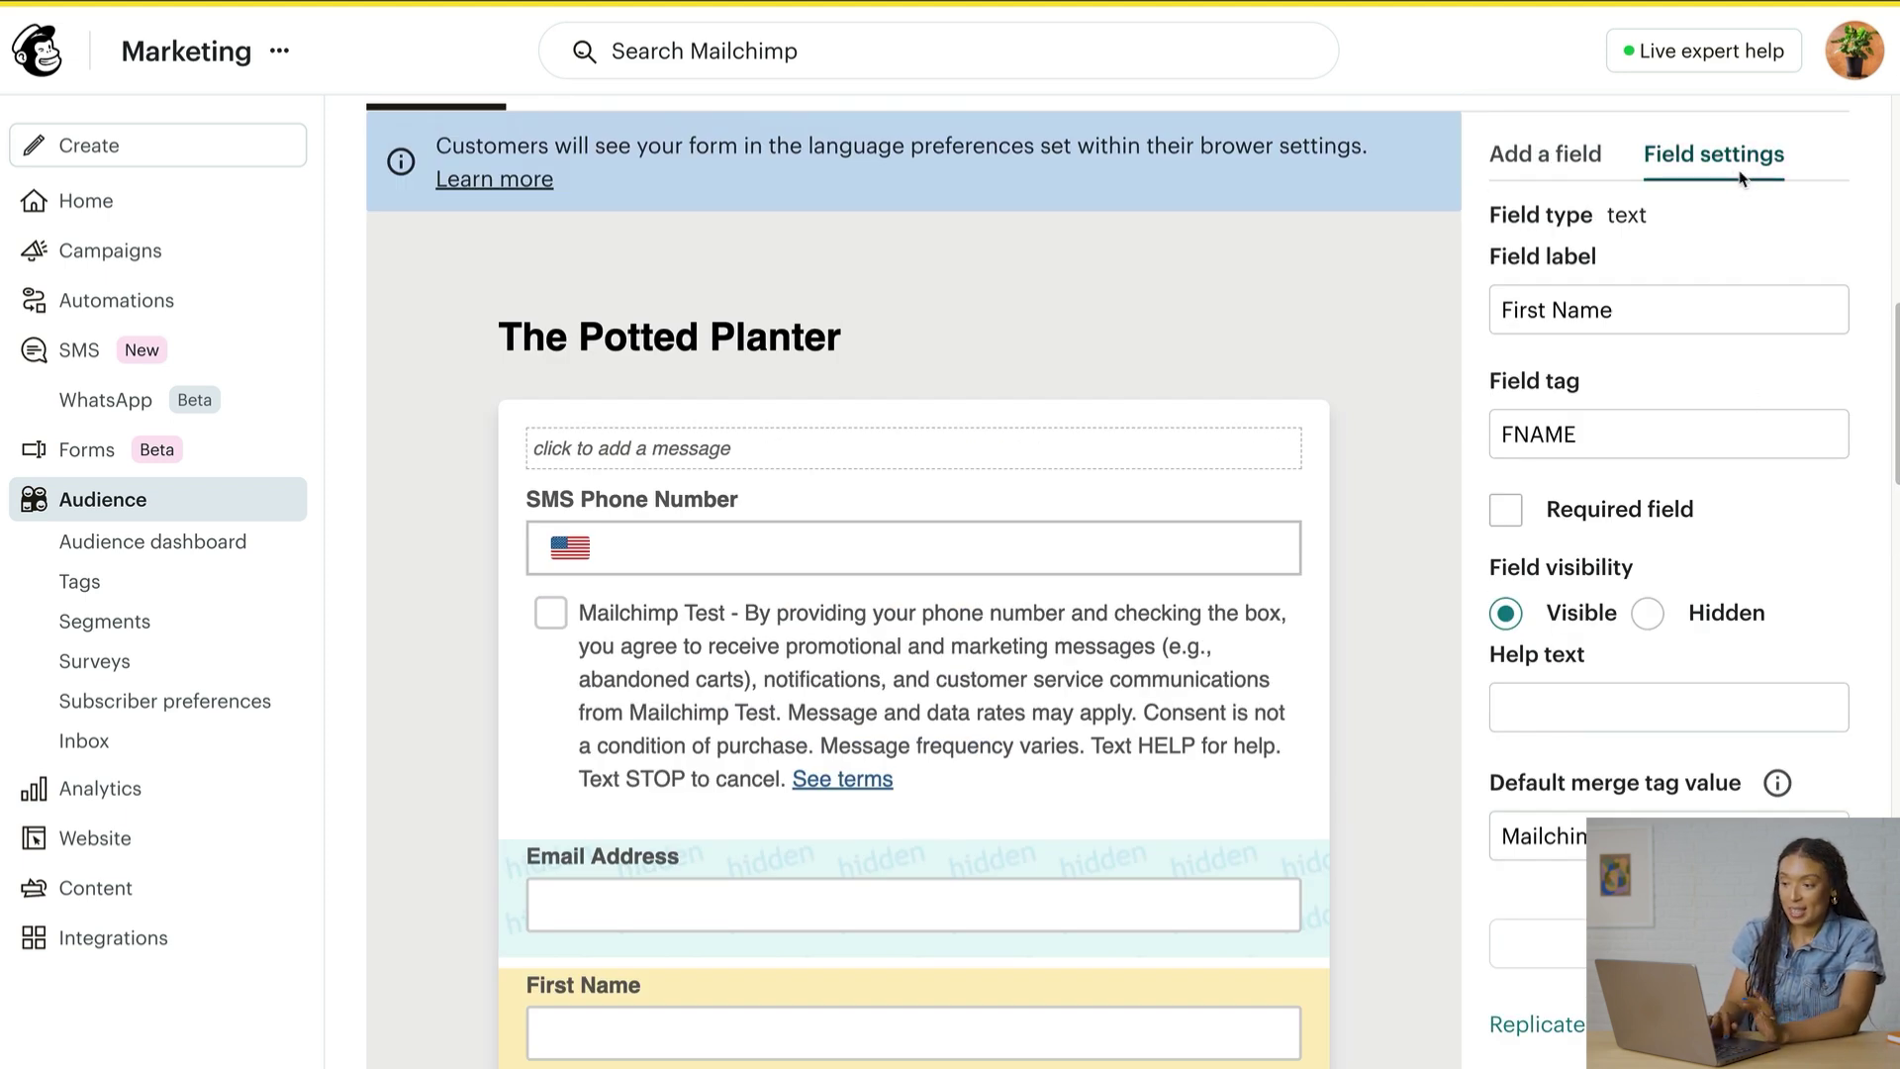
left_click(1648, 615)
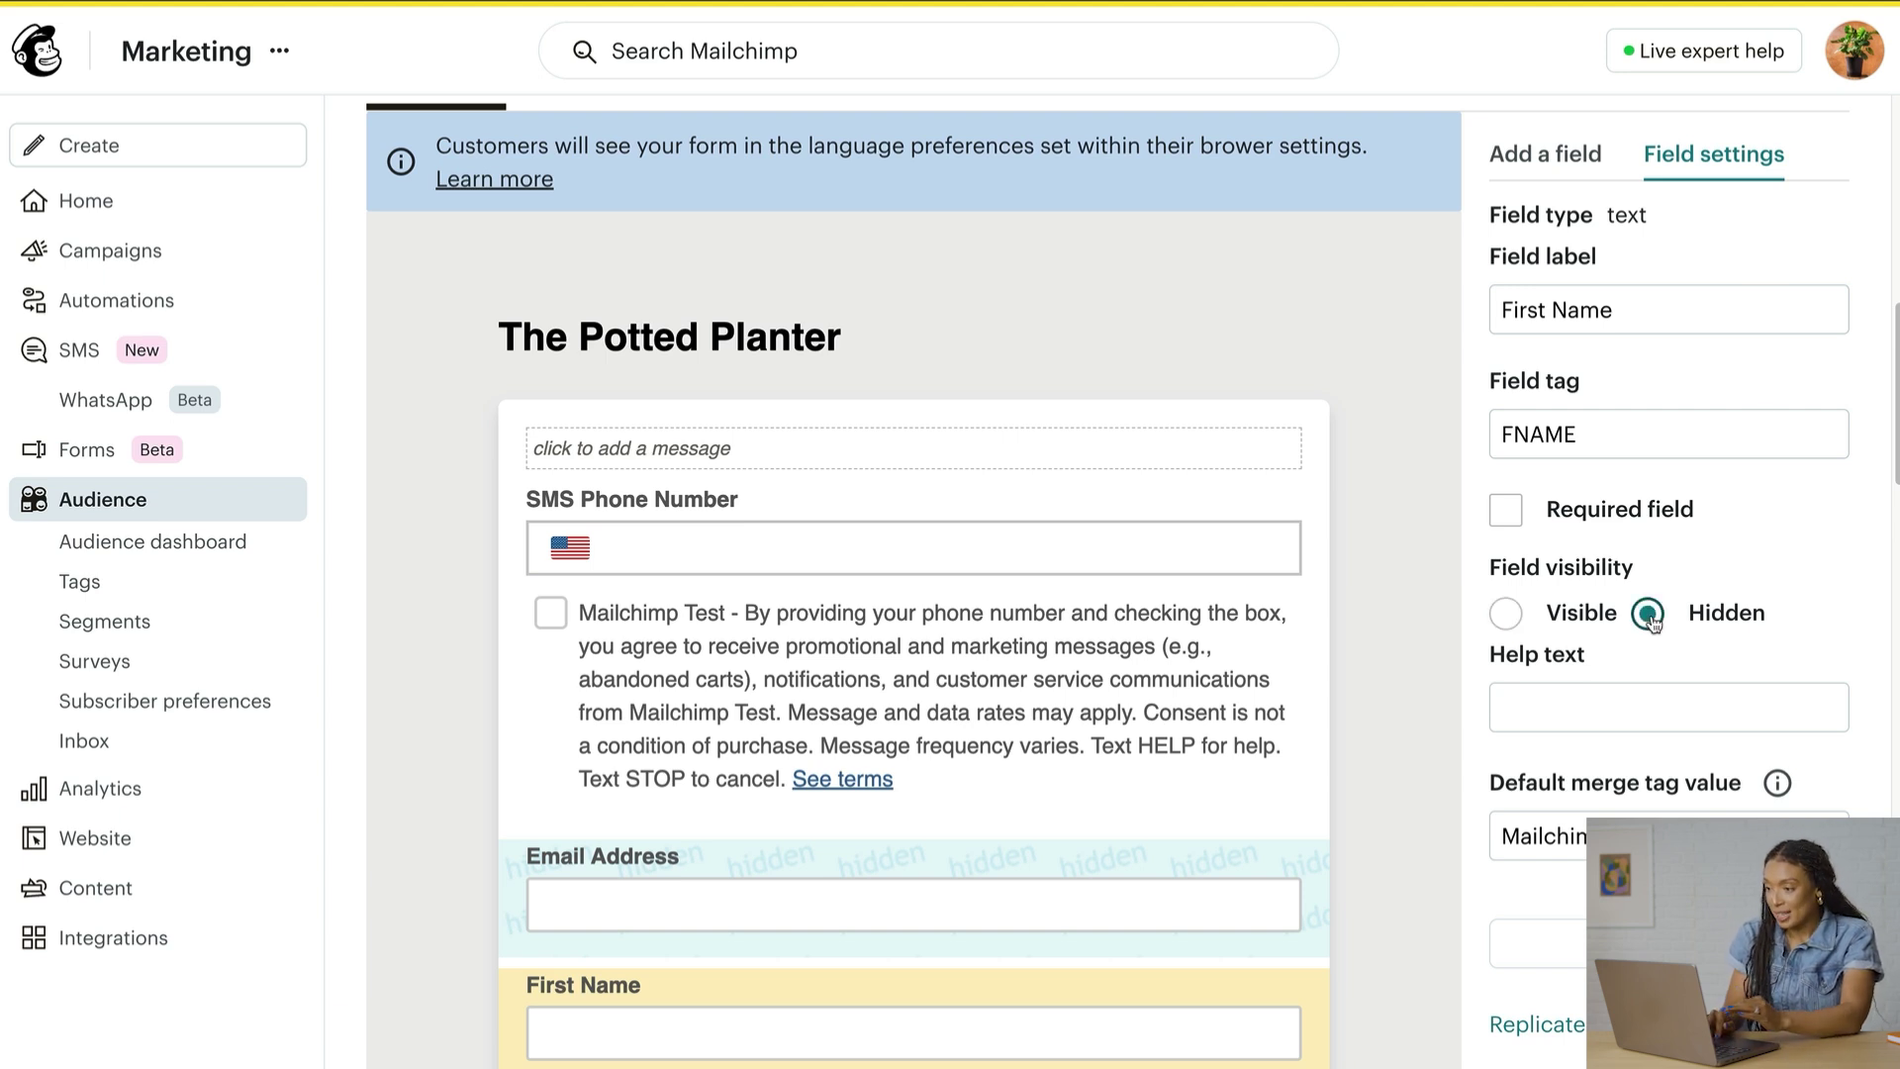
scroll(1405, 638, "up", 3)
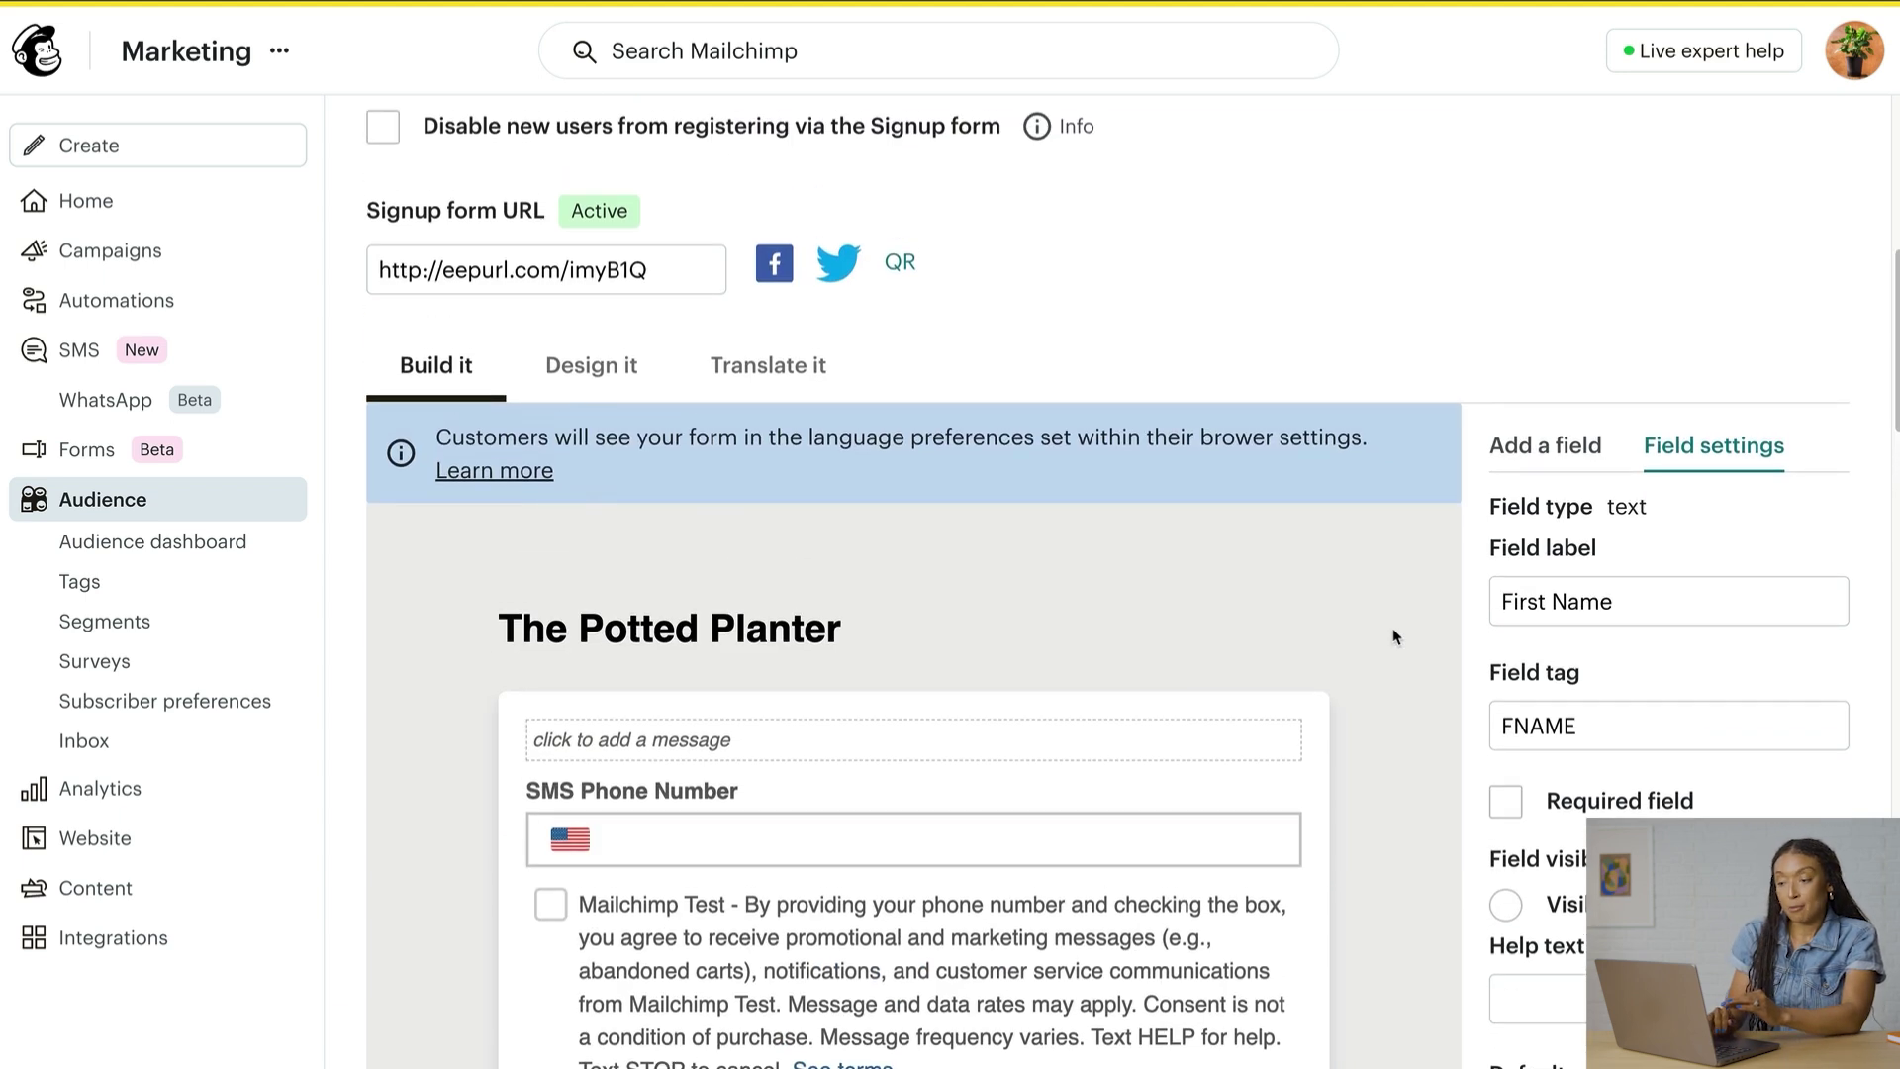
left_click(590, 366)
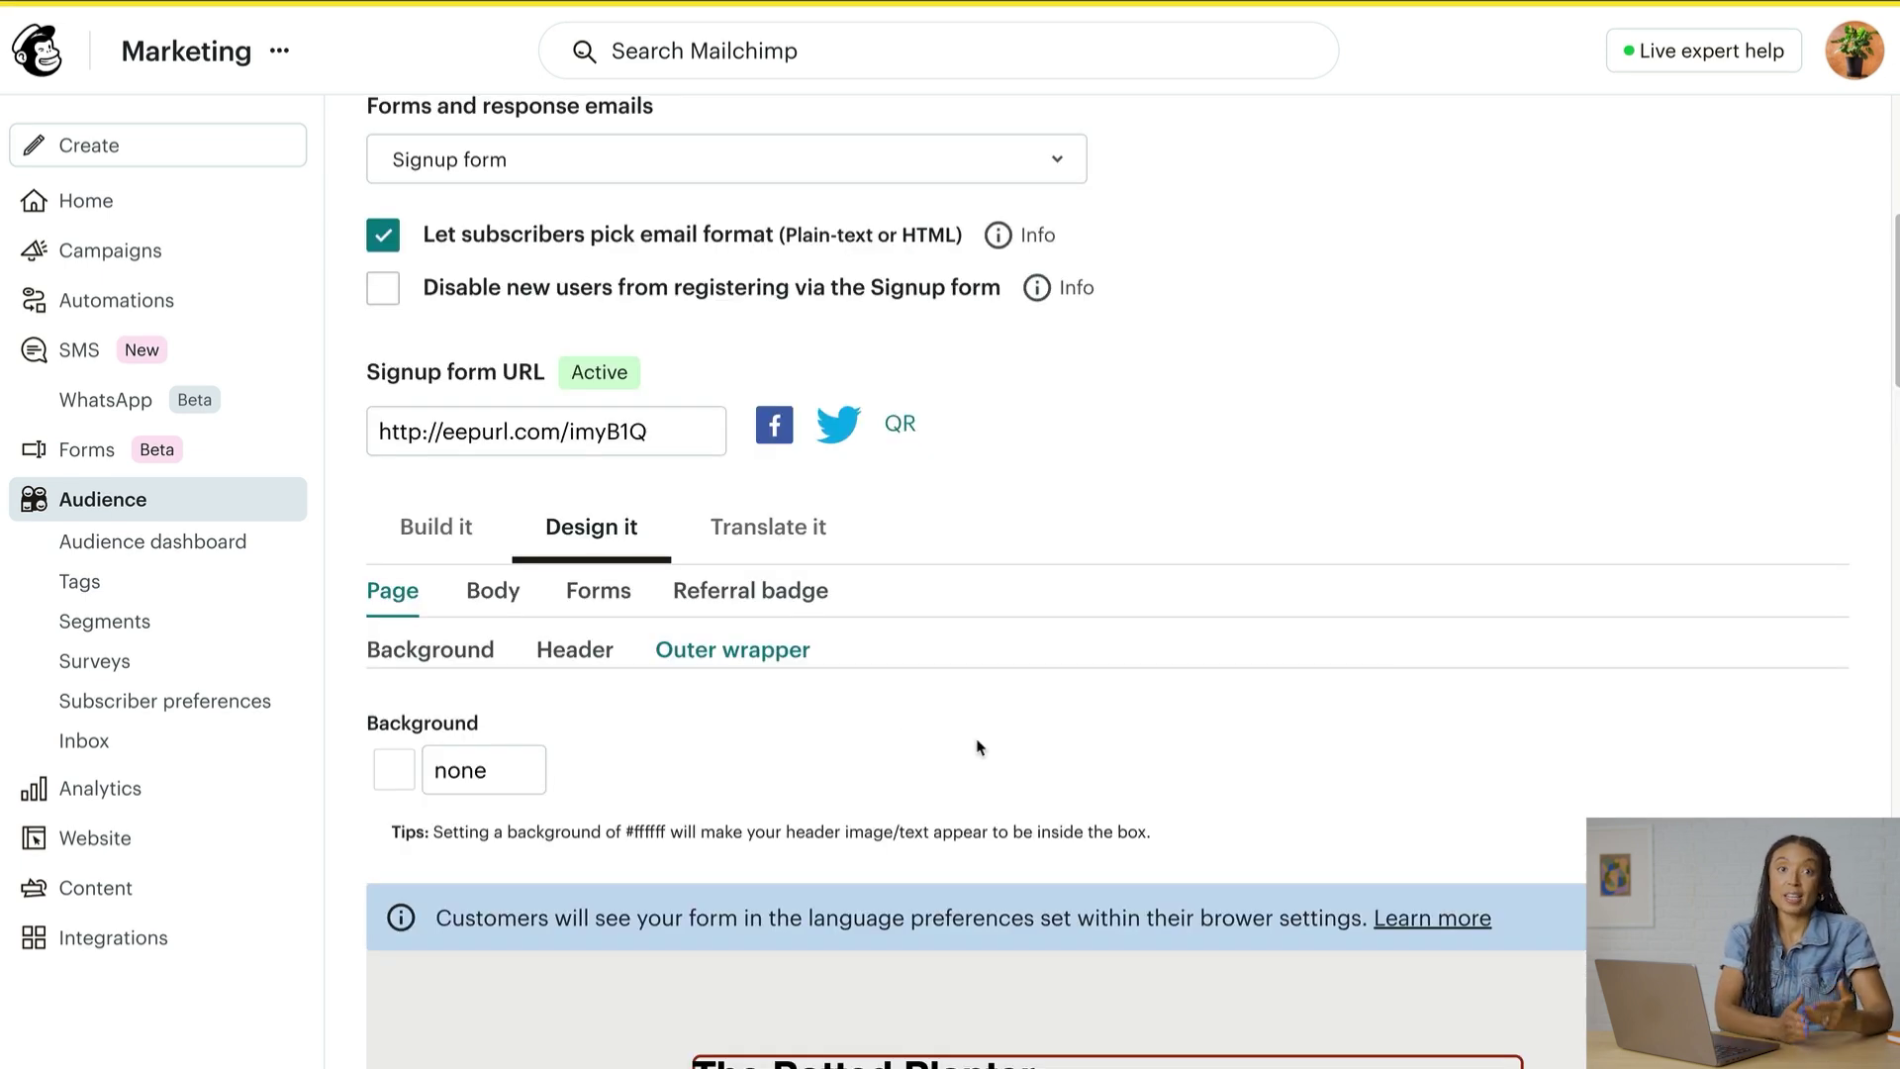
Review the Body, Forms, Page, Header and Background design options, then go to Translate it.
left_click(513, 591)
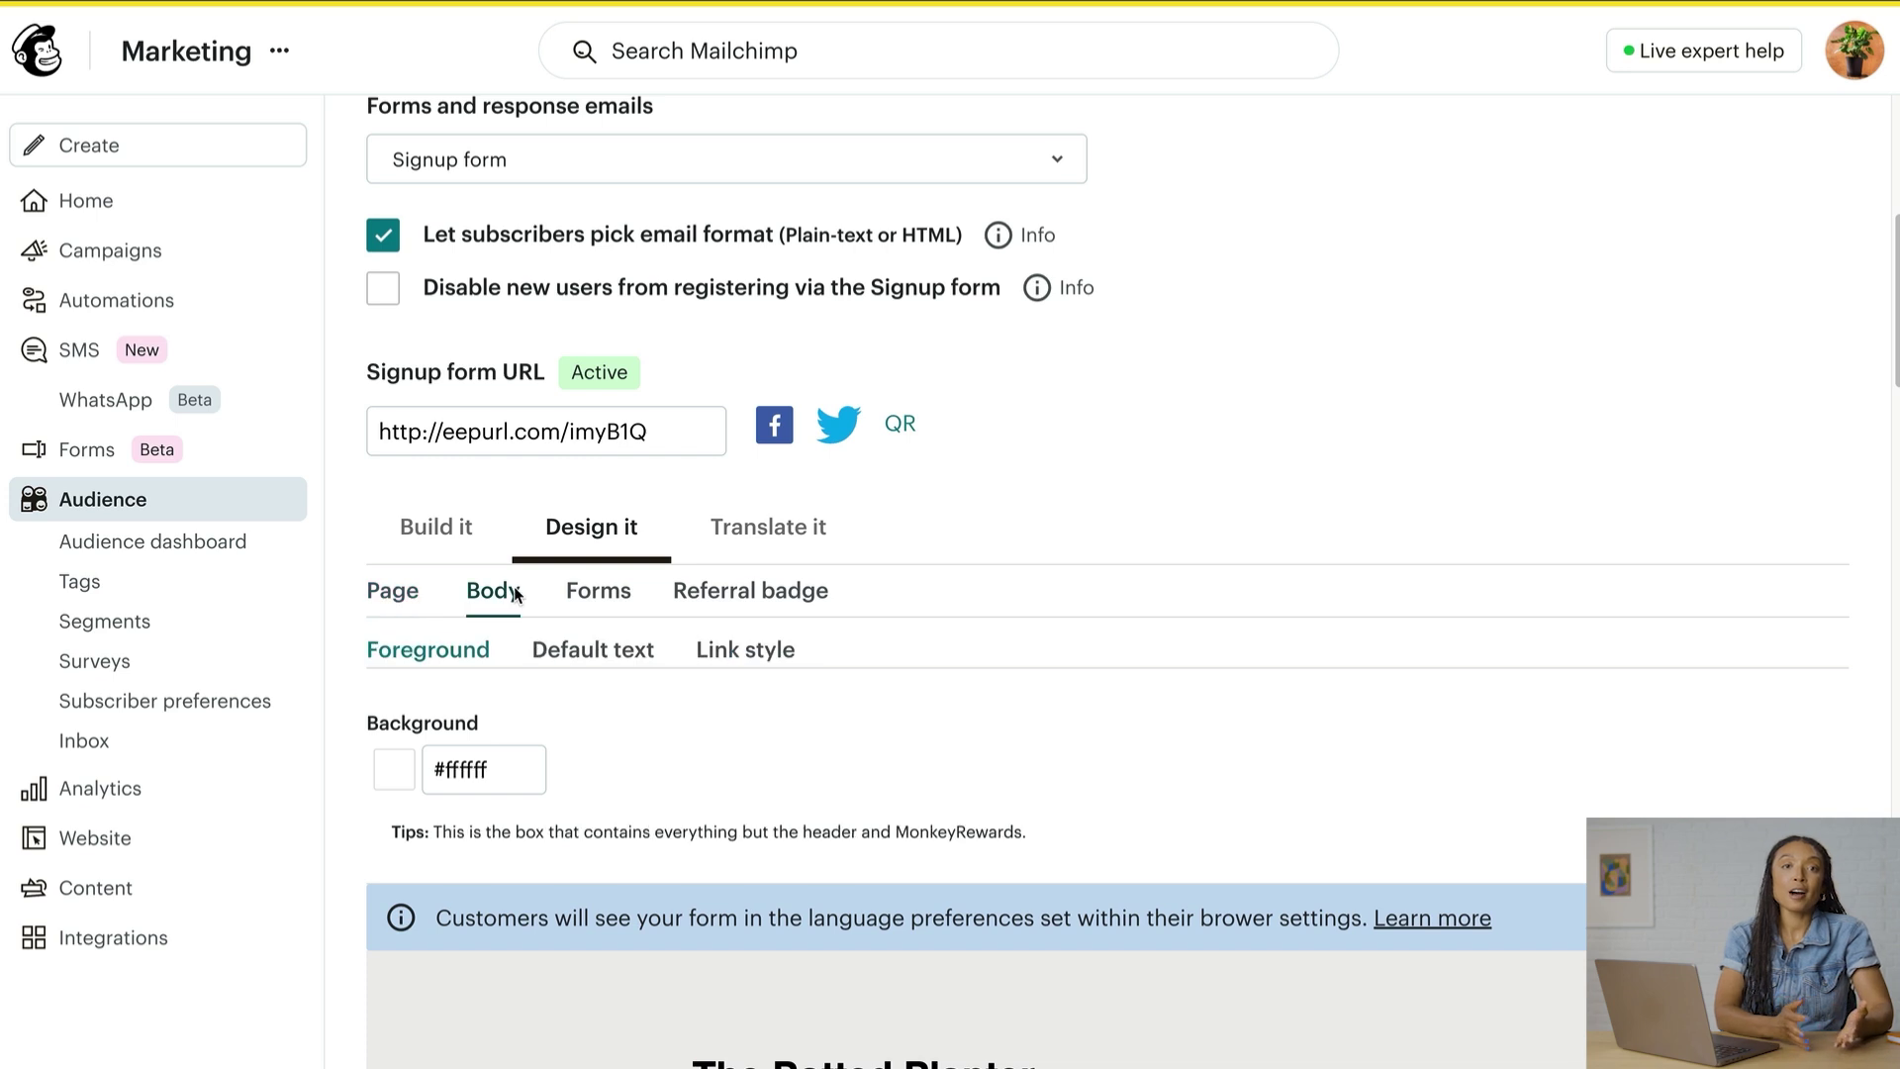
left_click(580, 597)
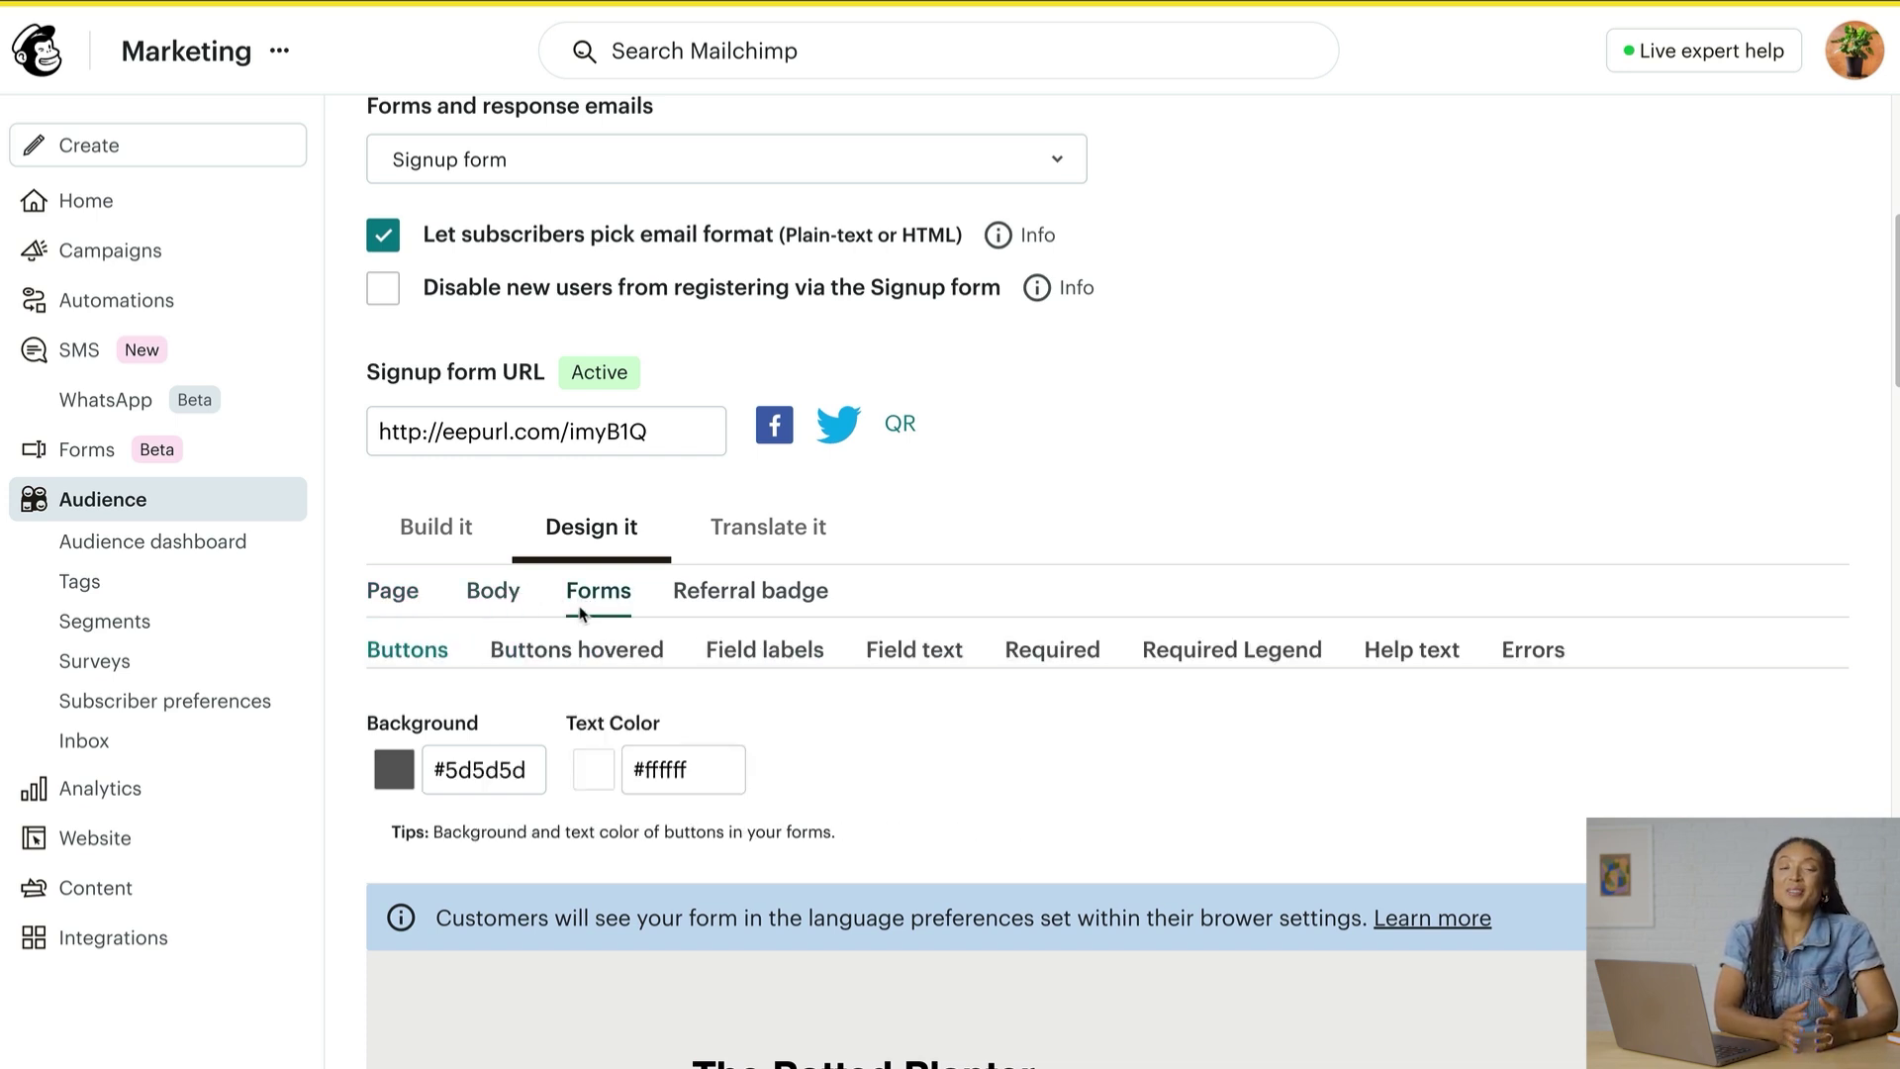
left_click(426, 598)
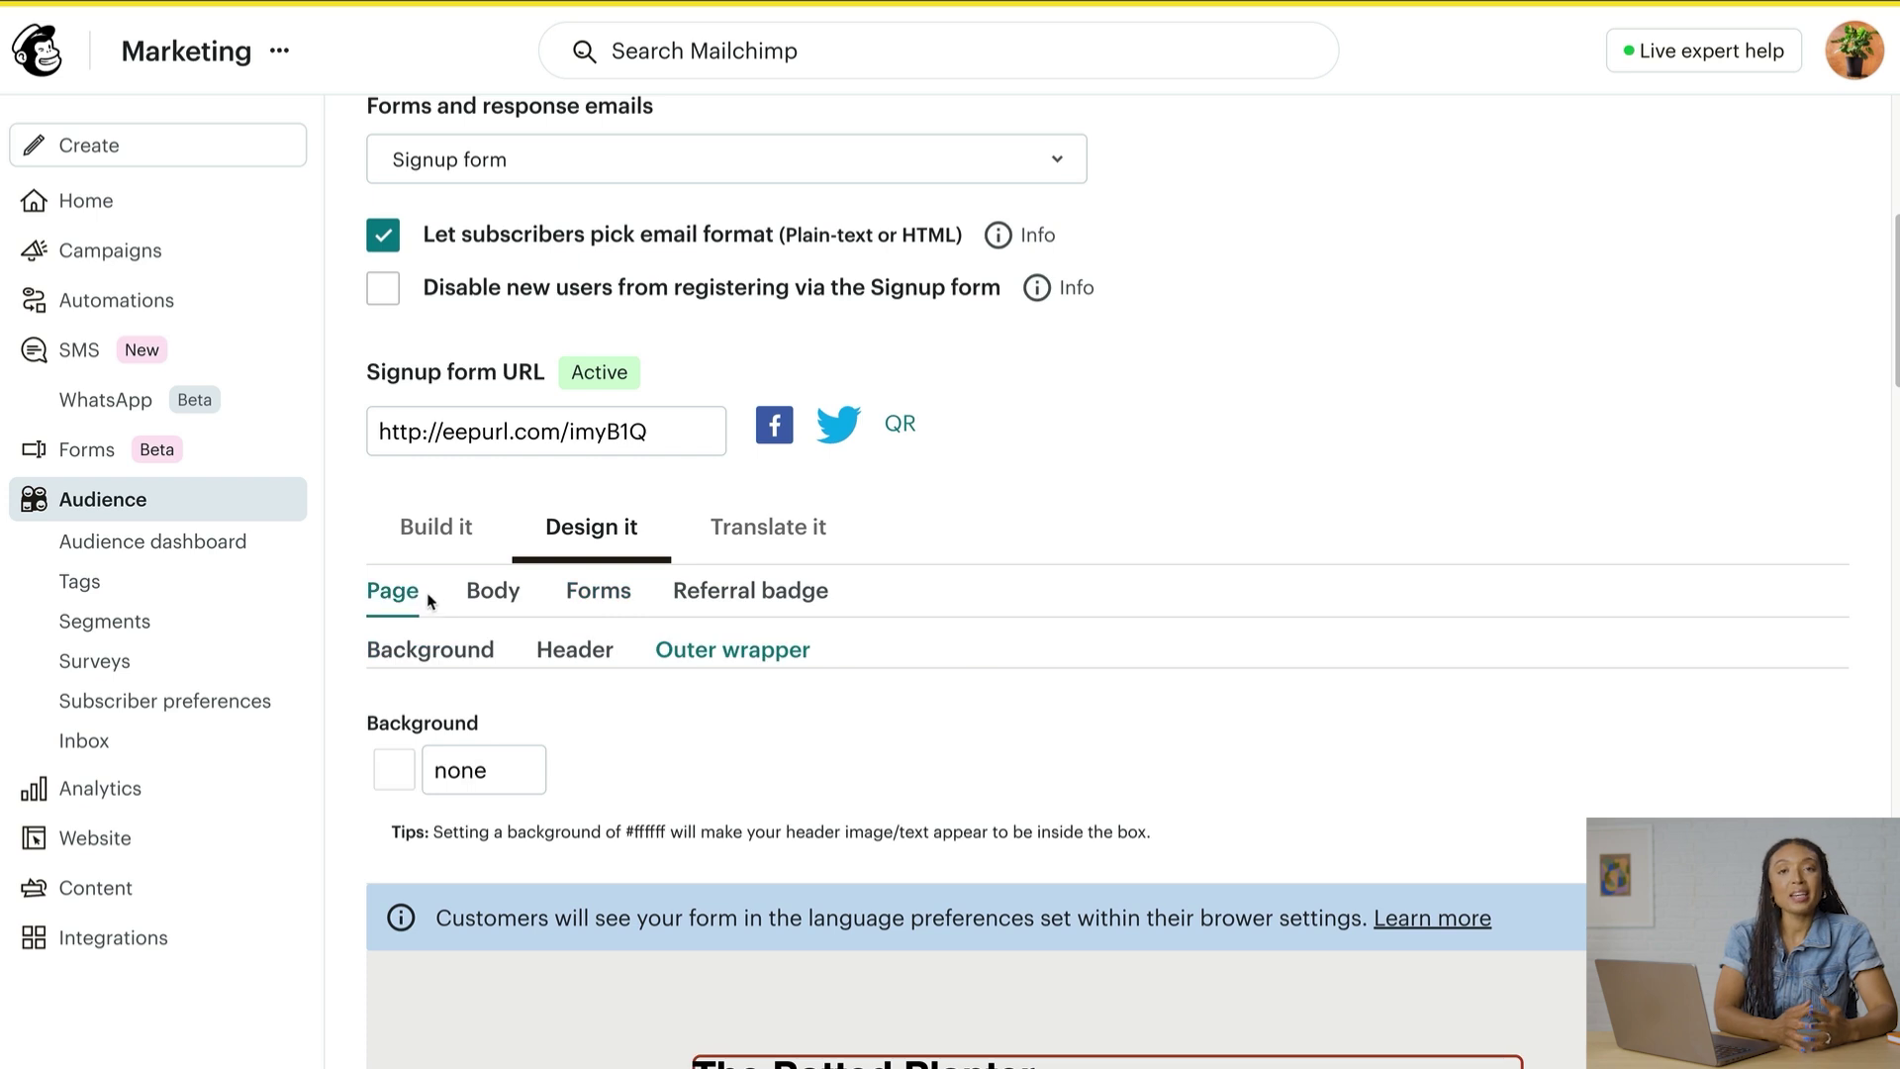
left_click(594, 664)
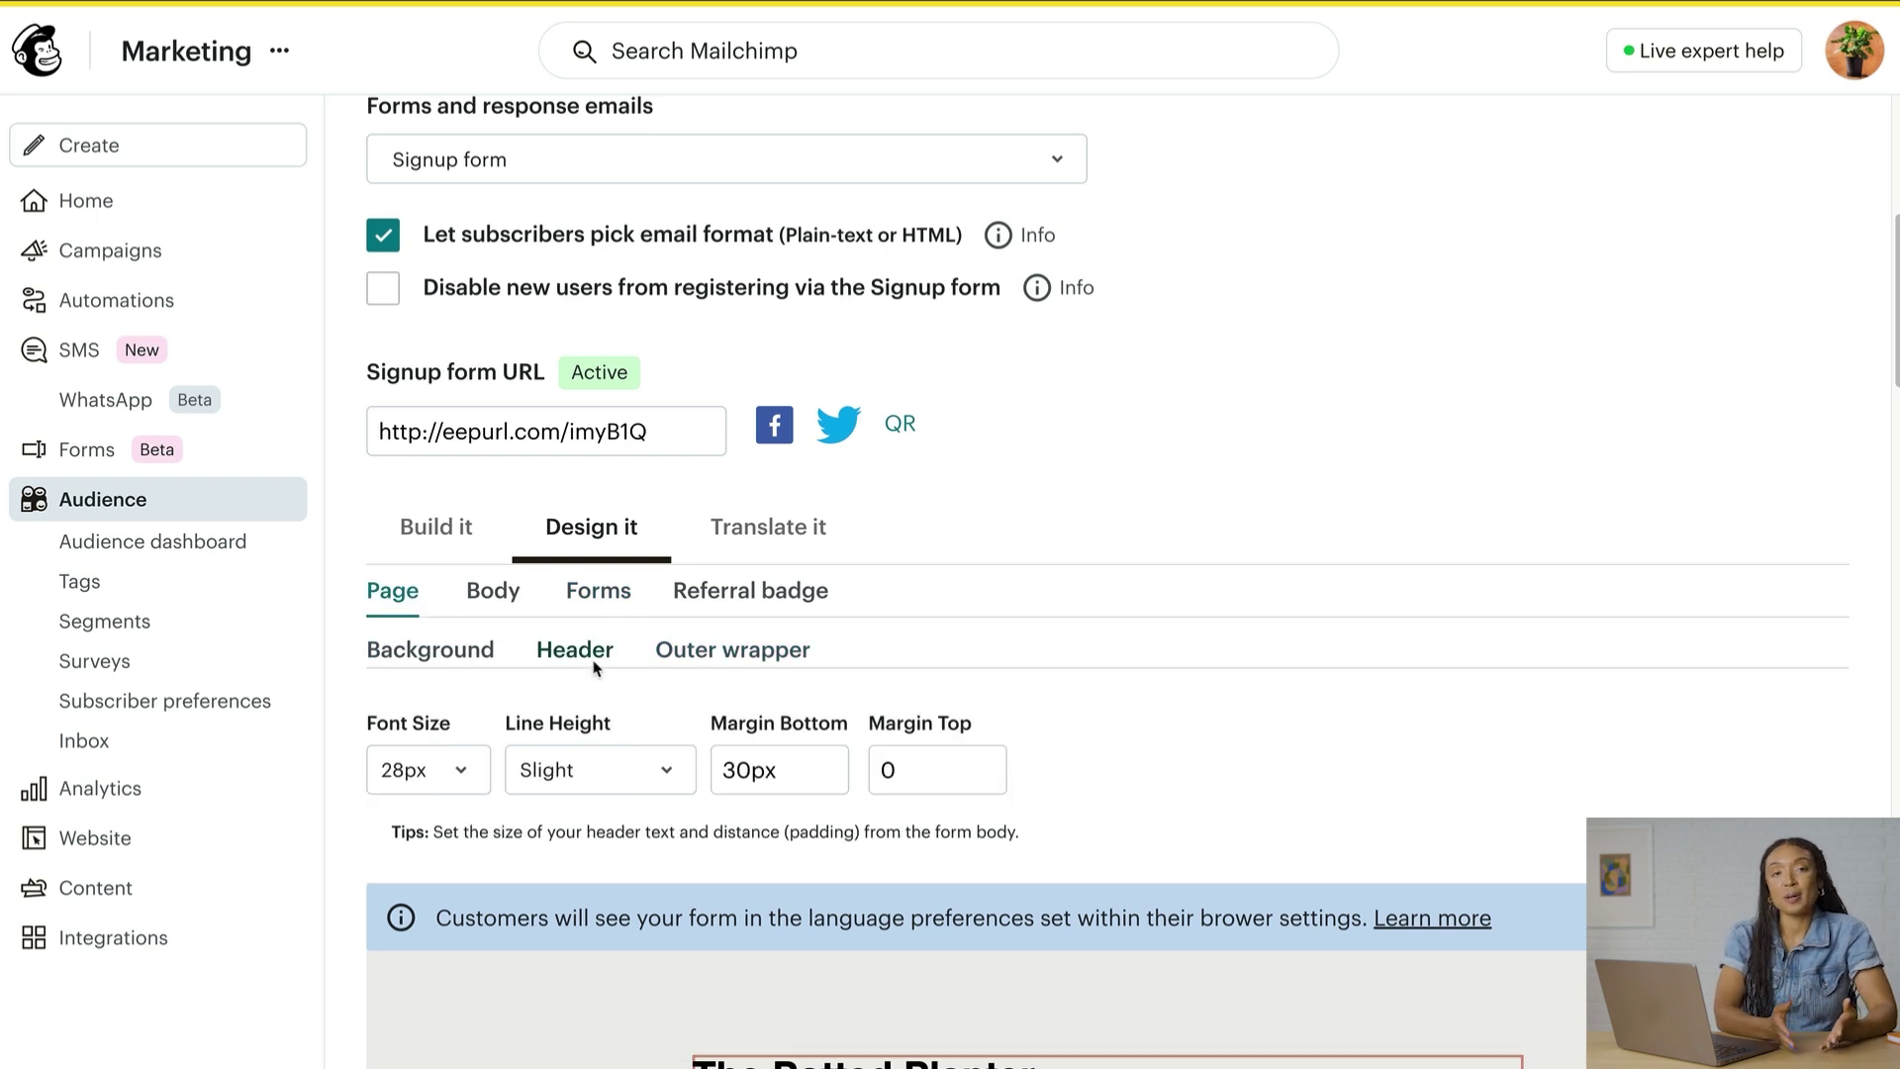
left_click(456, 660)
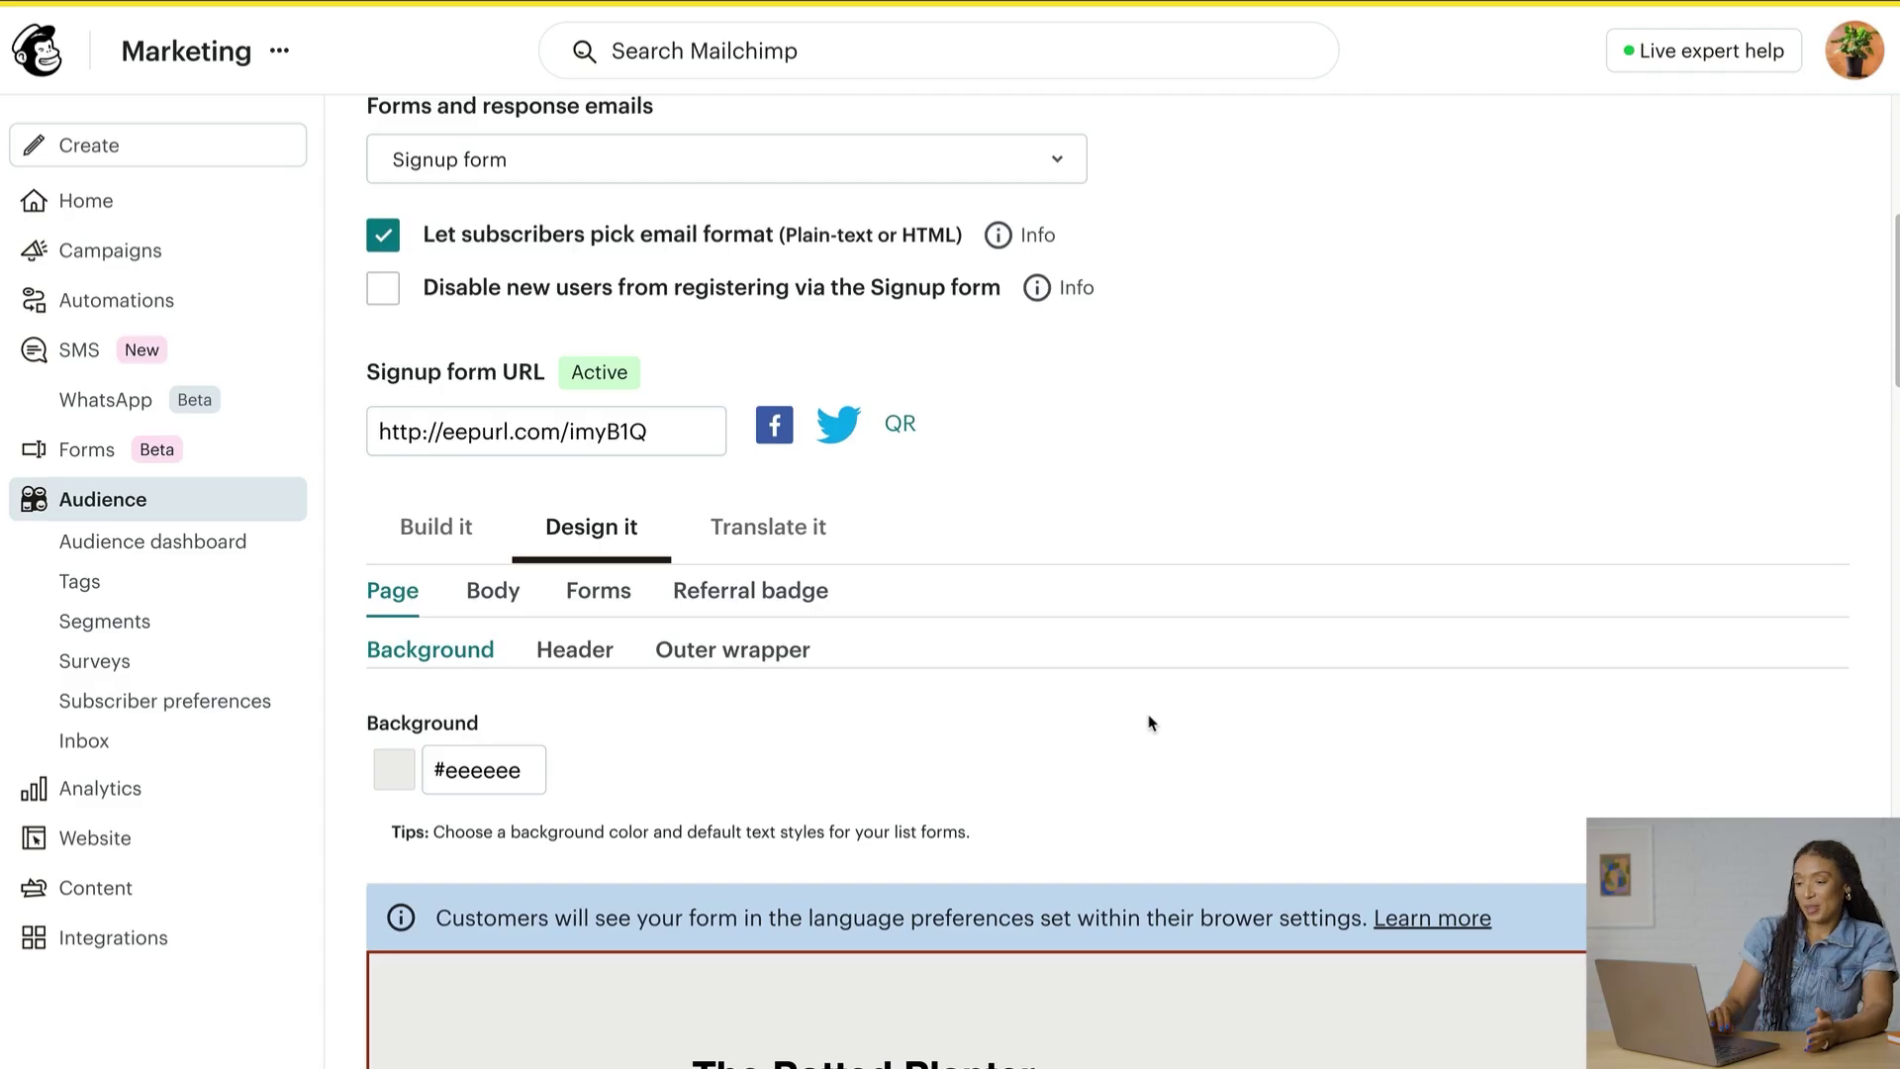
left_click(799, 555)
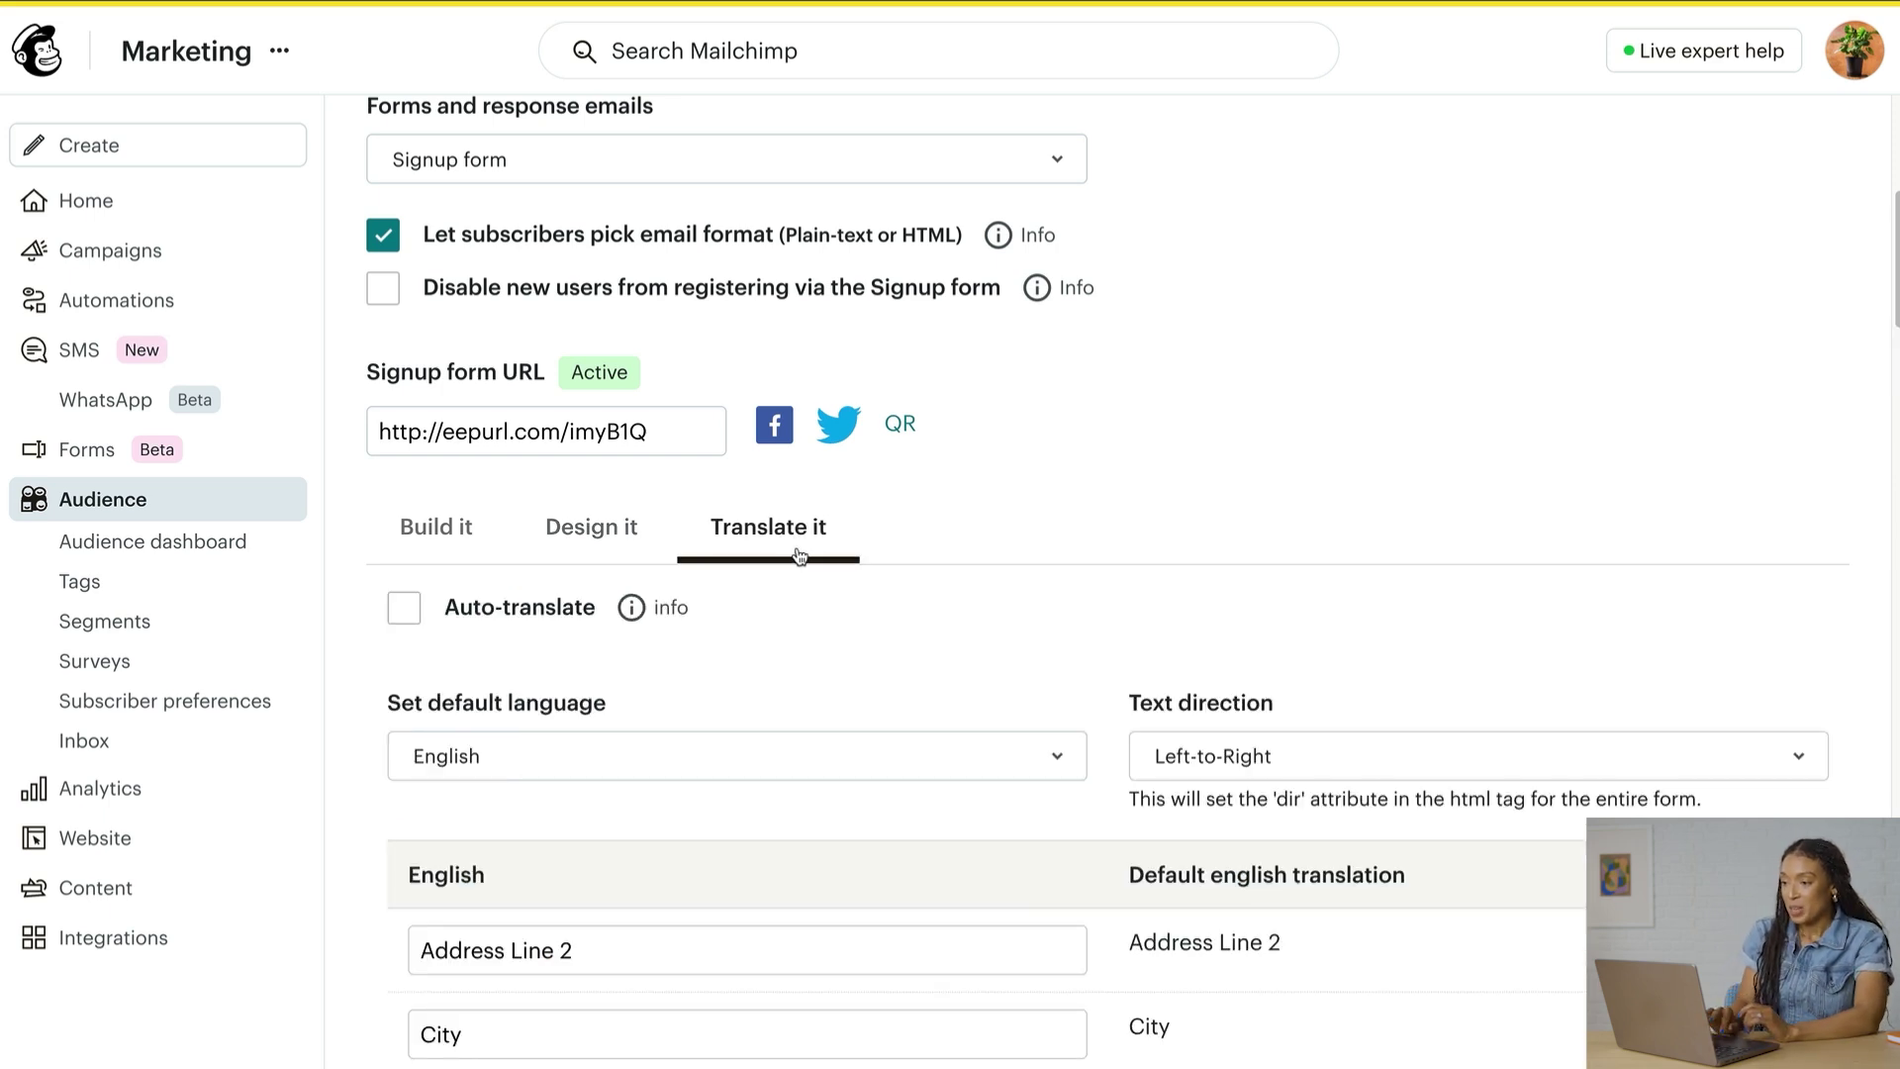
Enable Auto-translate and confirm English as the form's default language.
left_click(394, 615)
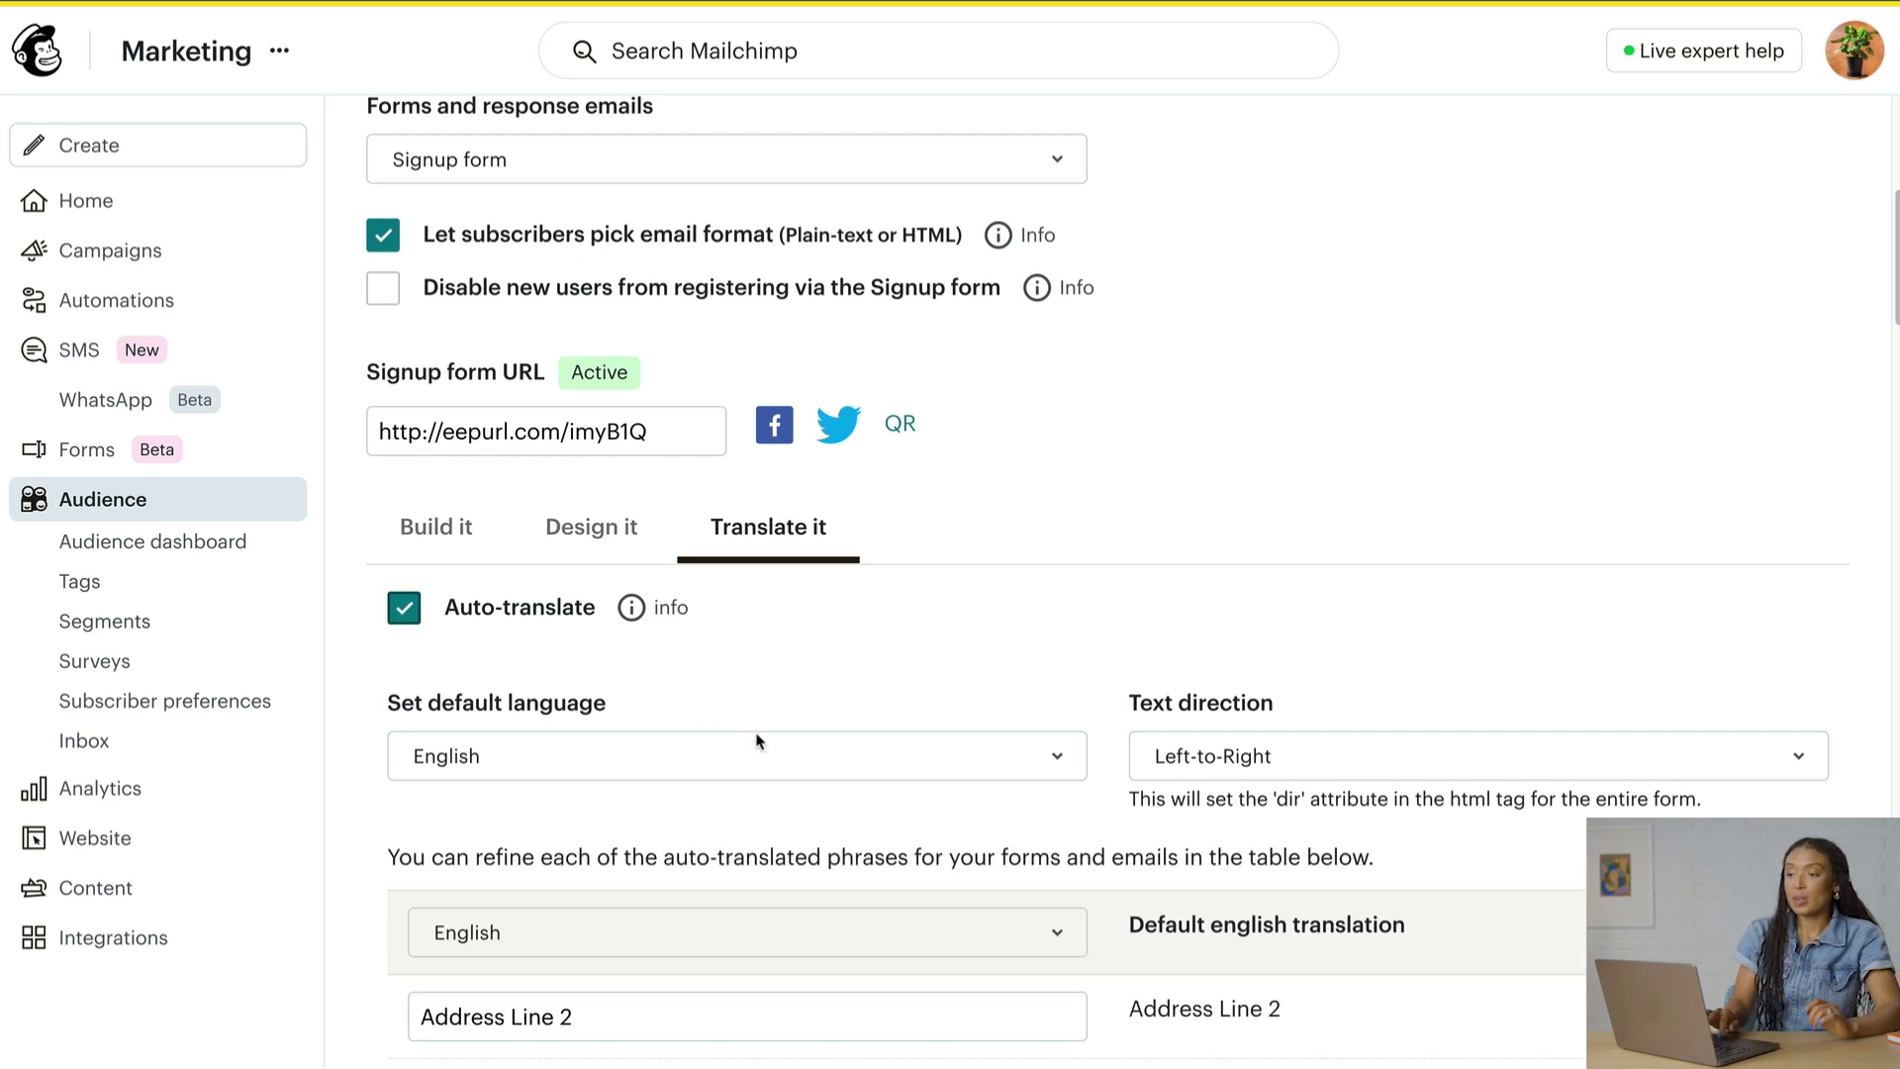
left_click(851, 758)
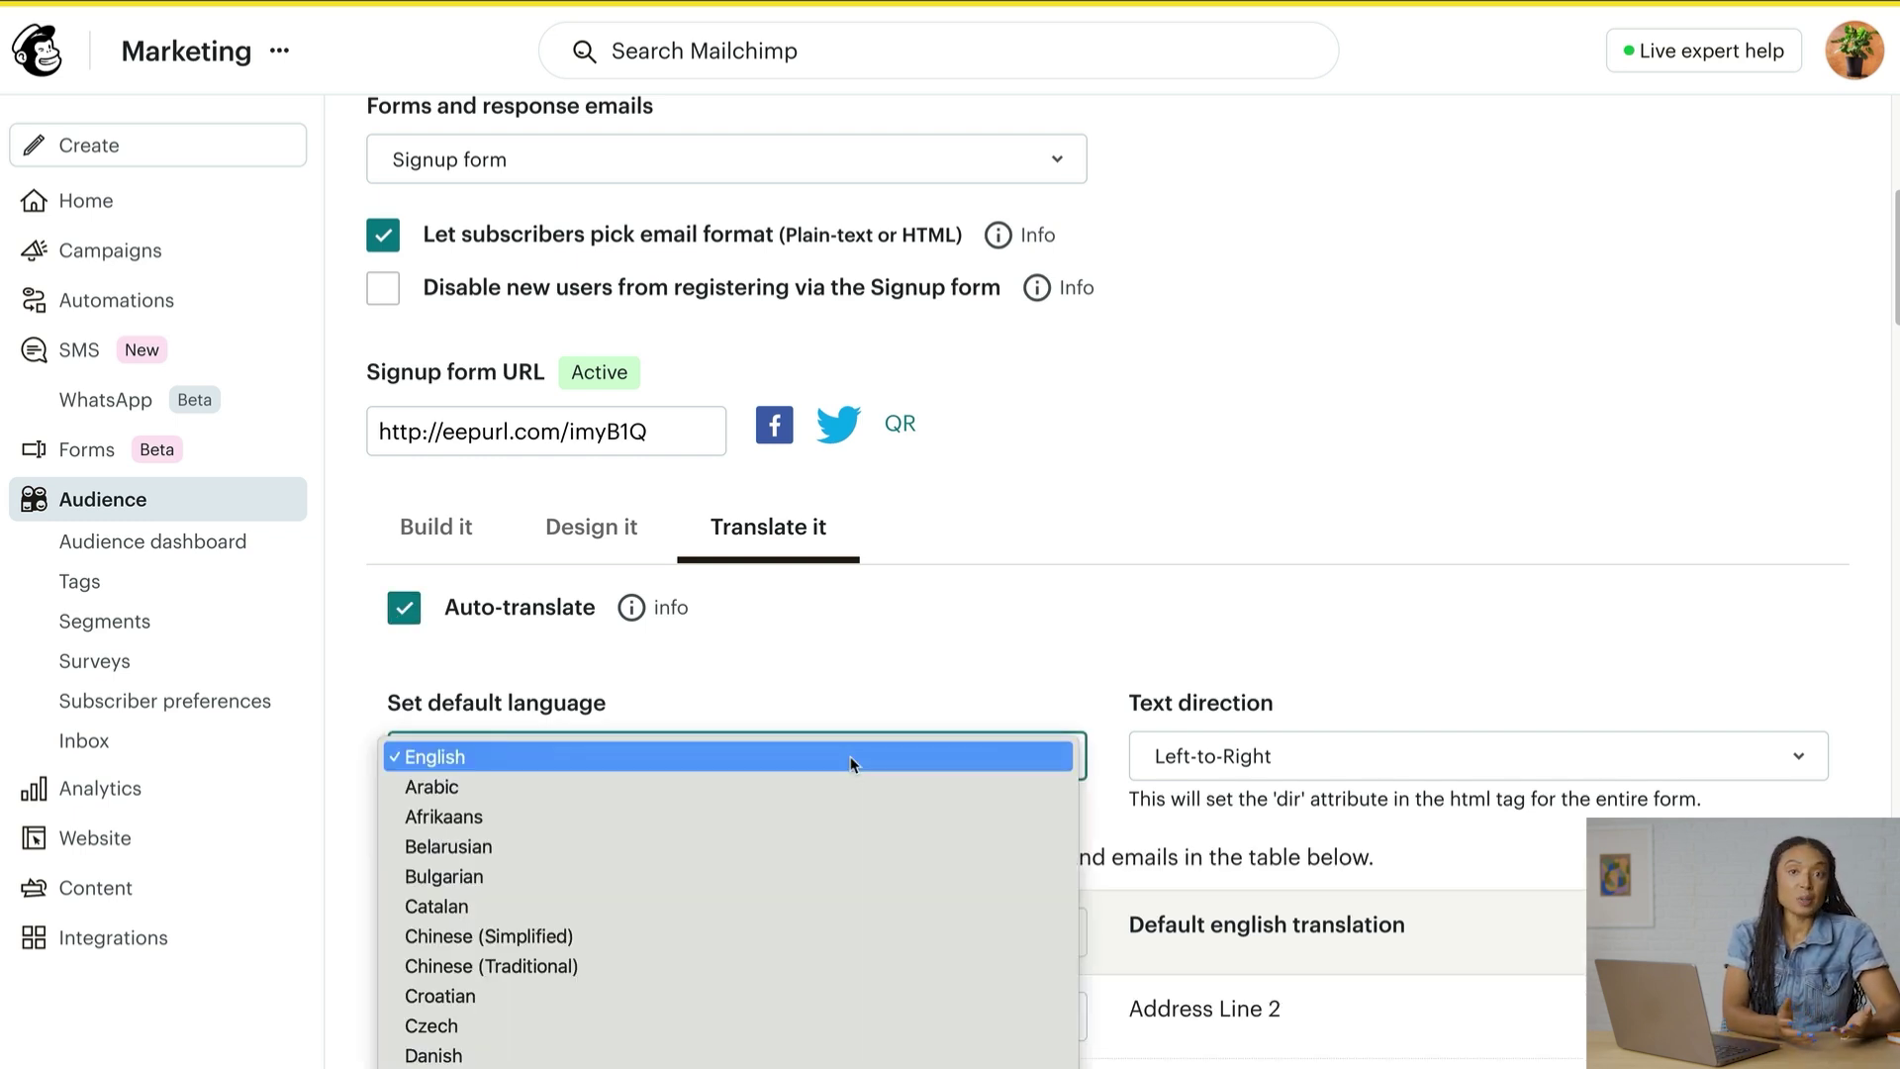
left_click(1096, 710)
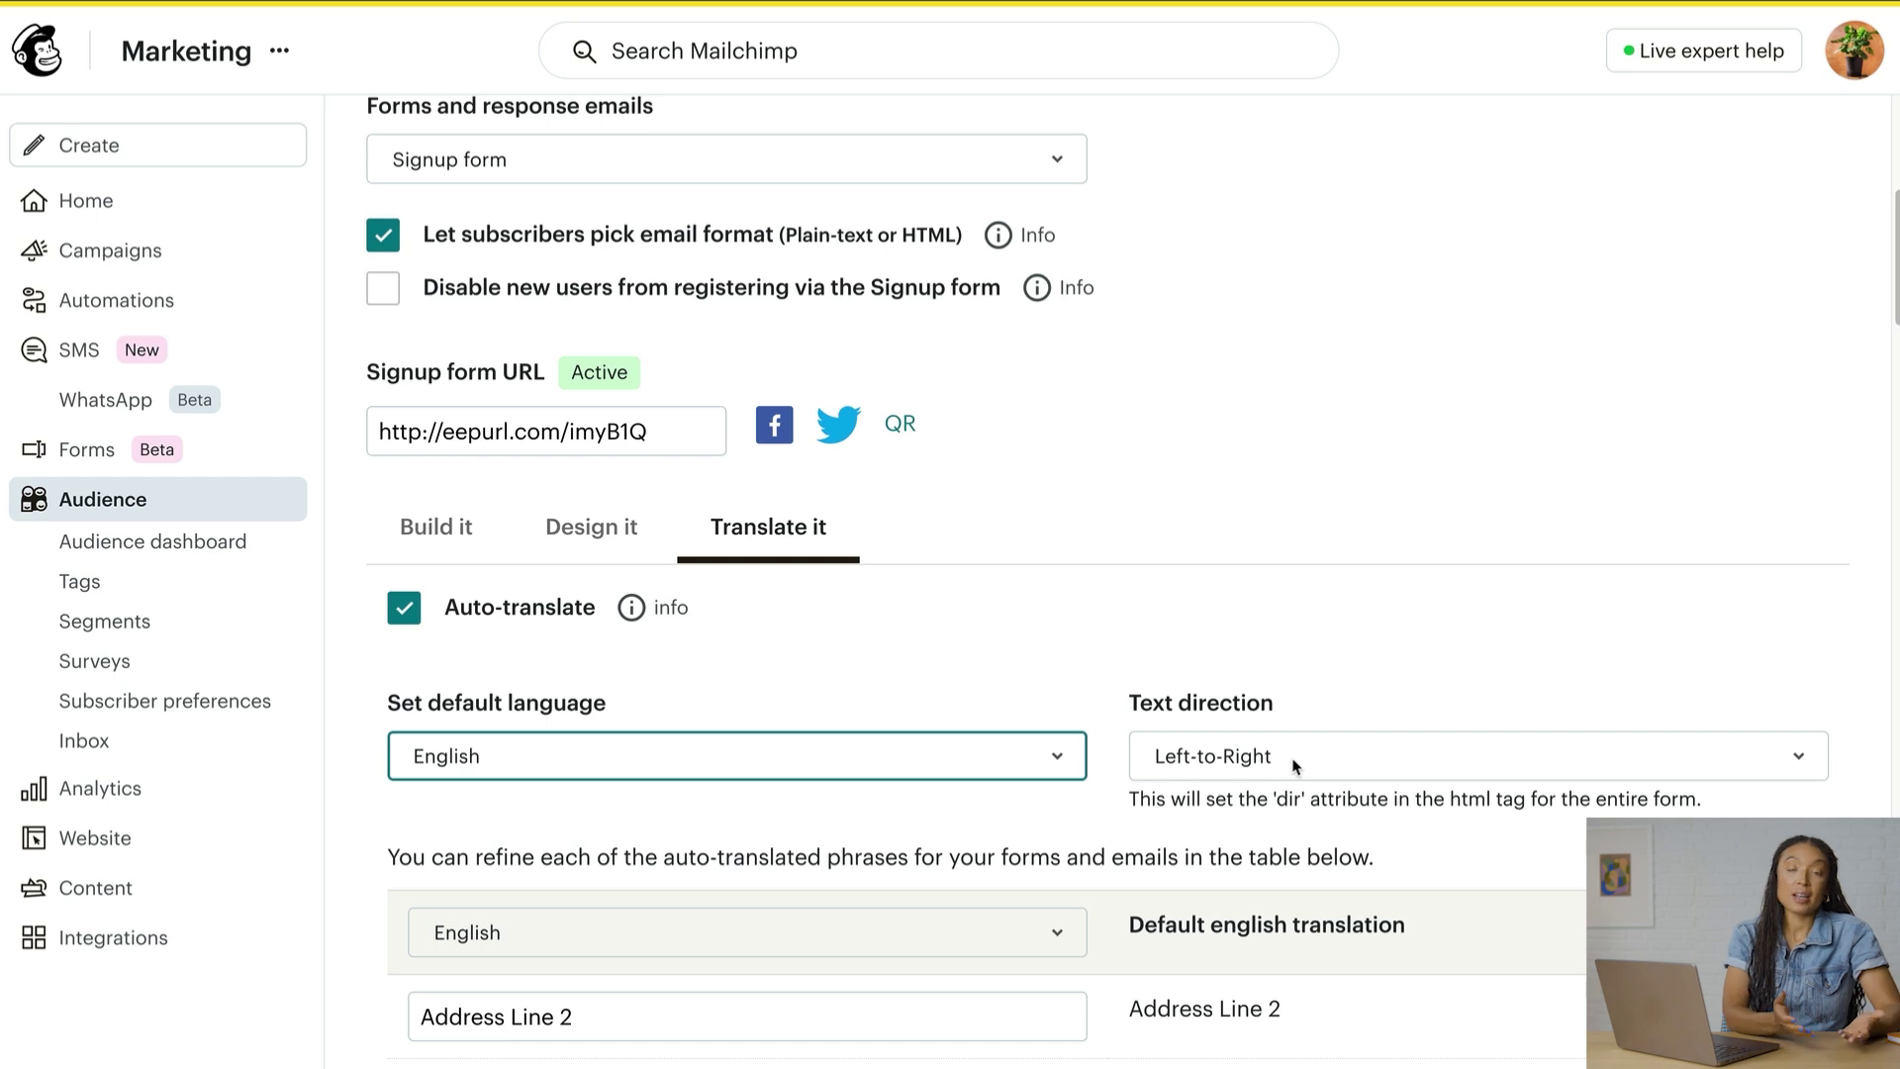
scroll(1294, 765, "down", 3)
scroll(1293, 767, "down", 1)
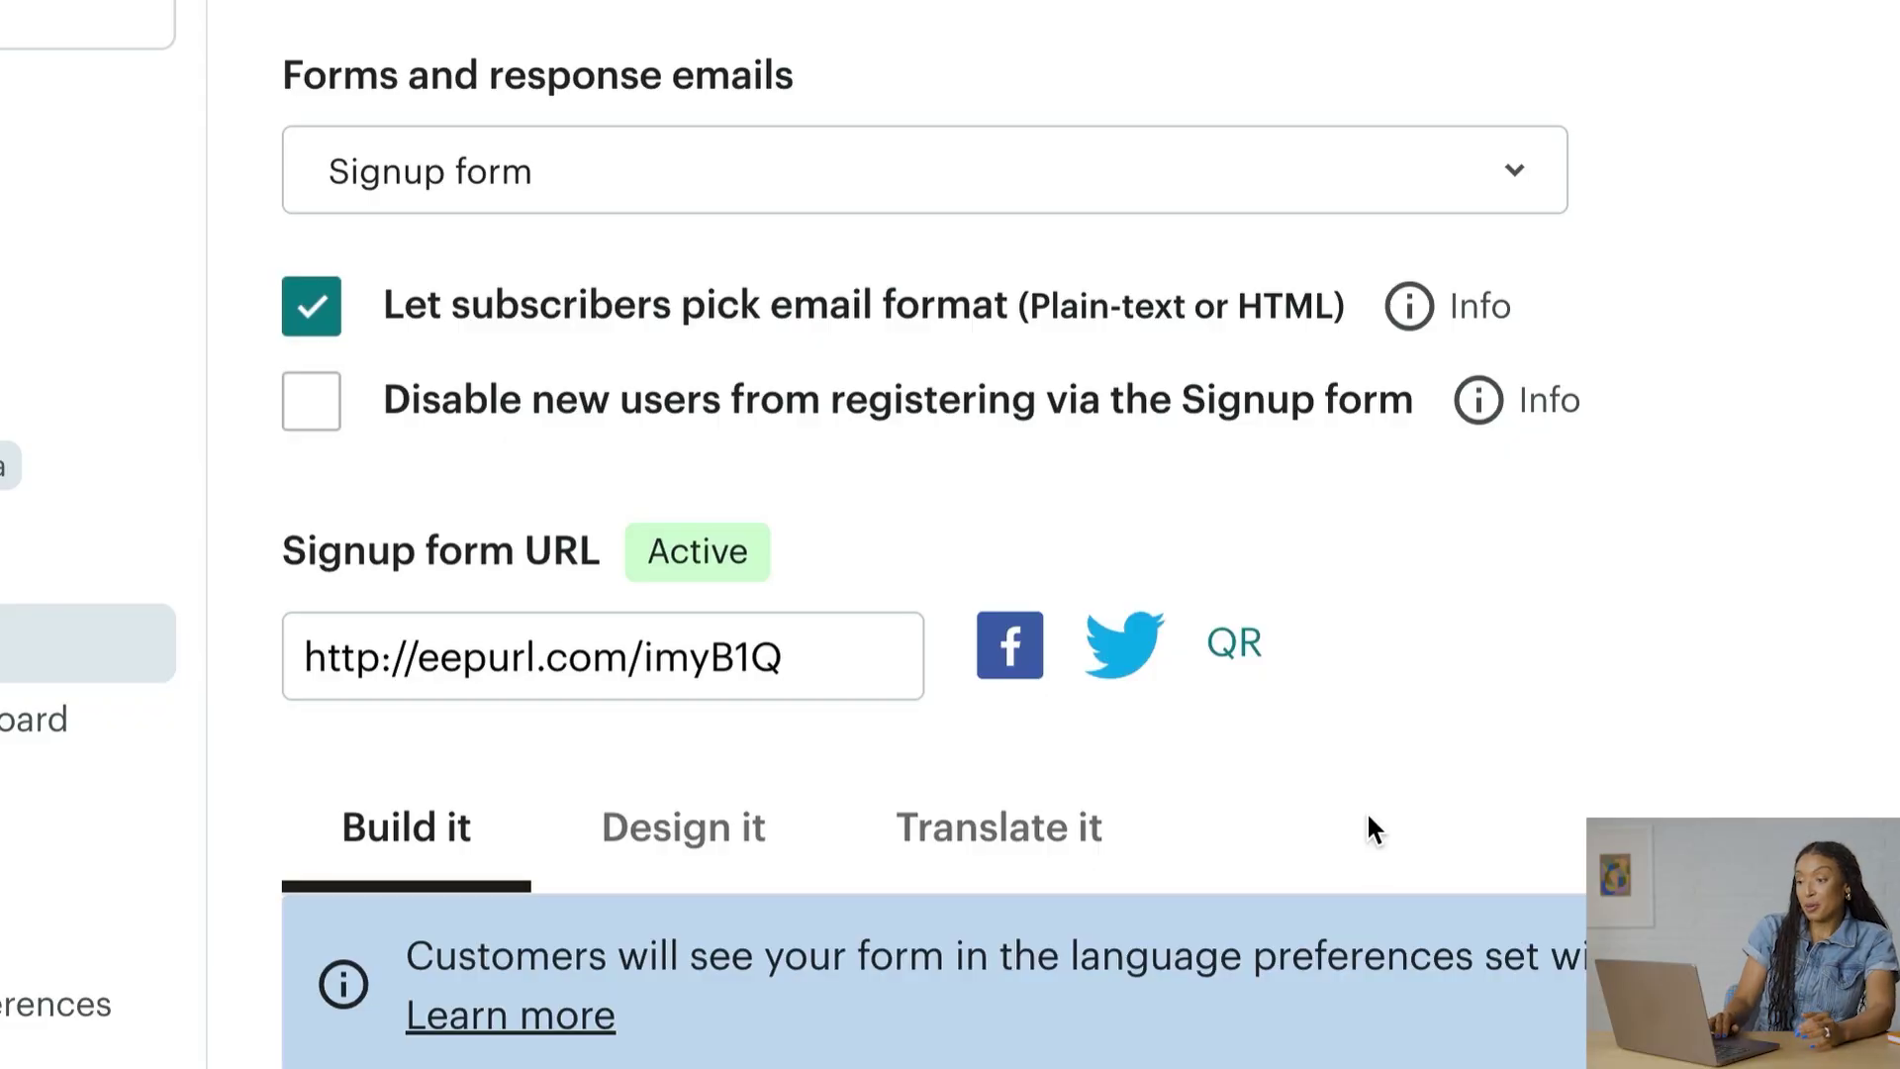
left_click(835, 657)
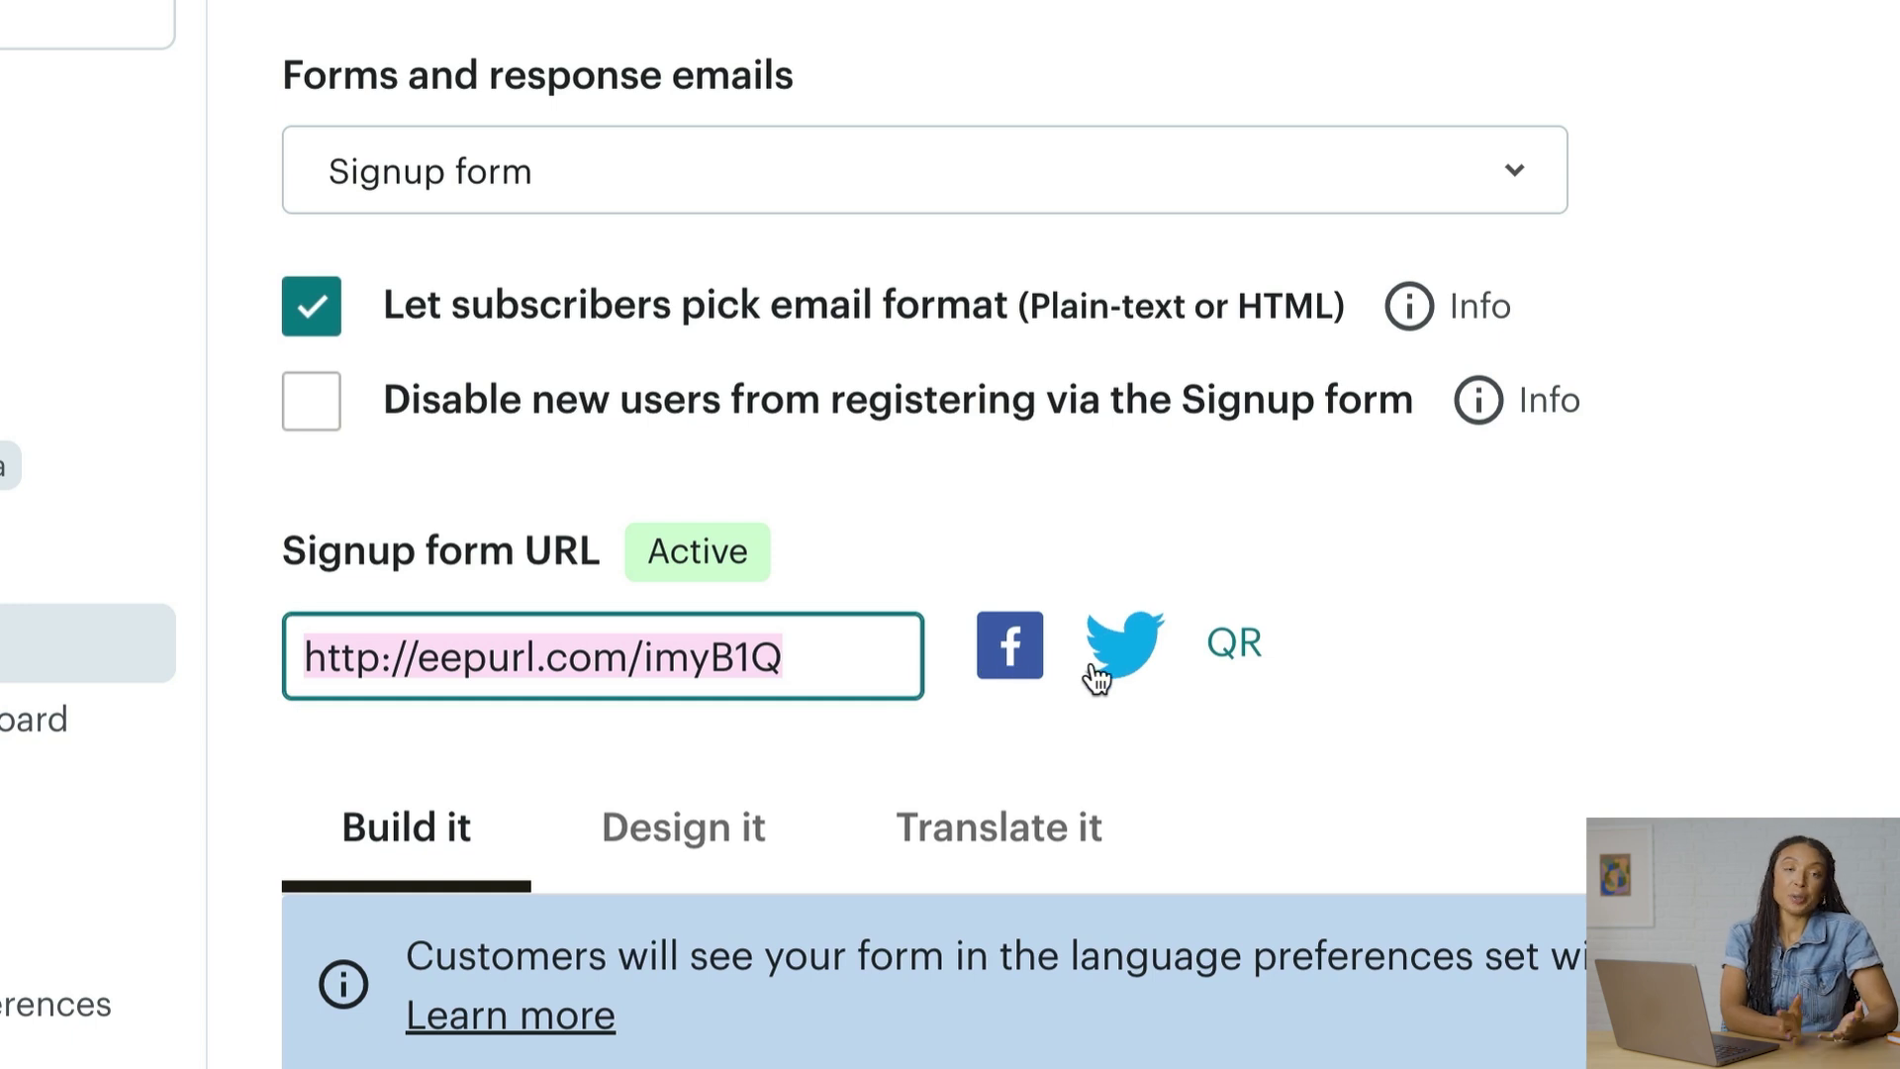
left_click(1478, 724)
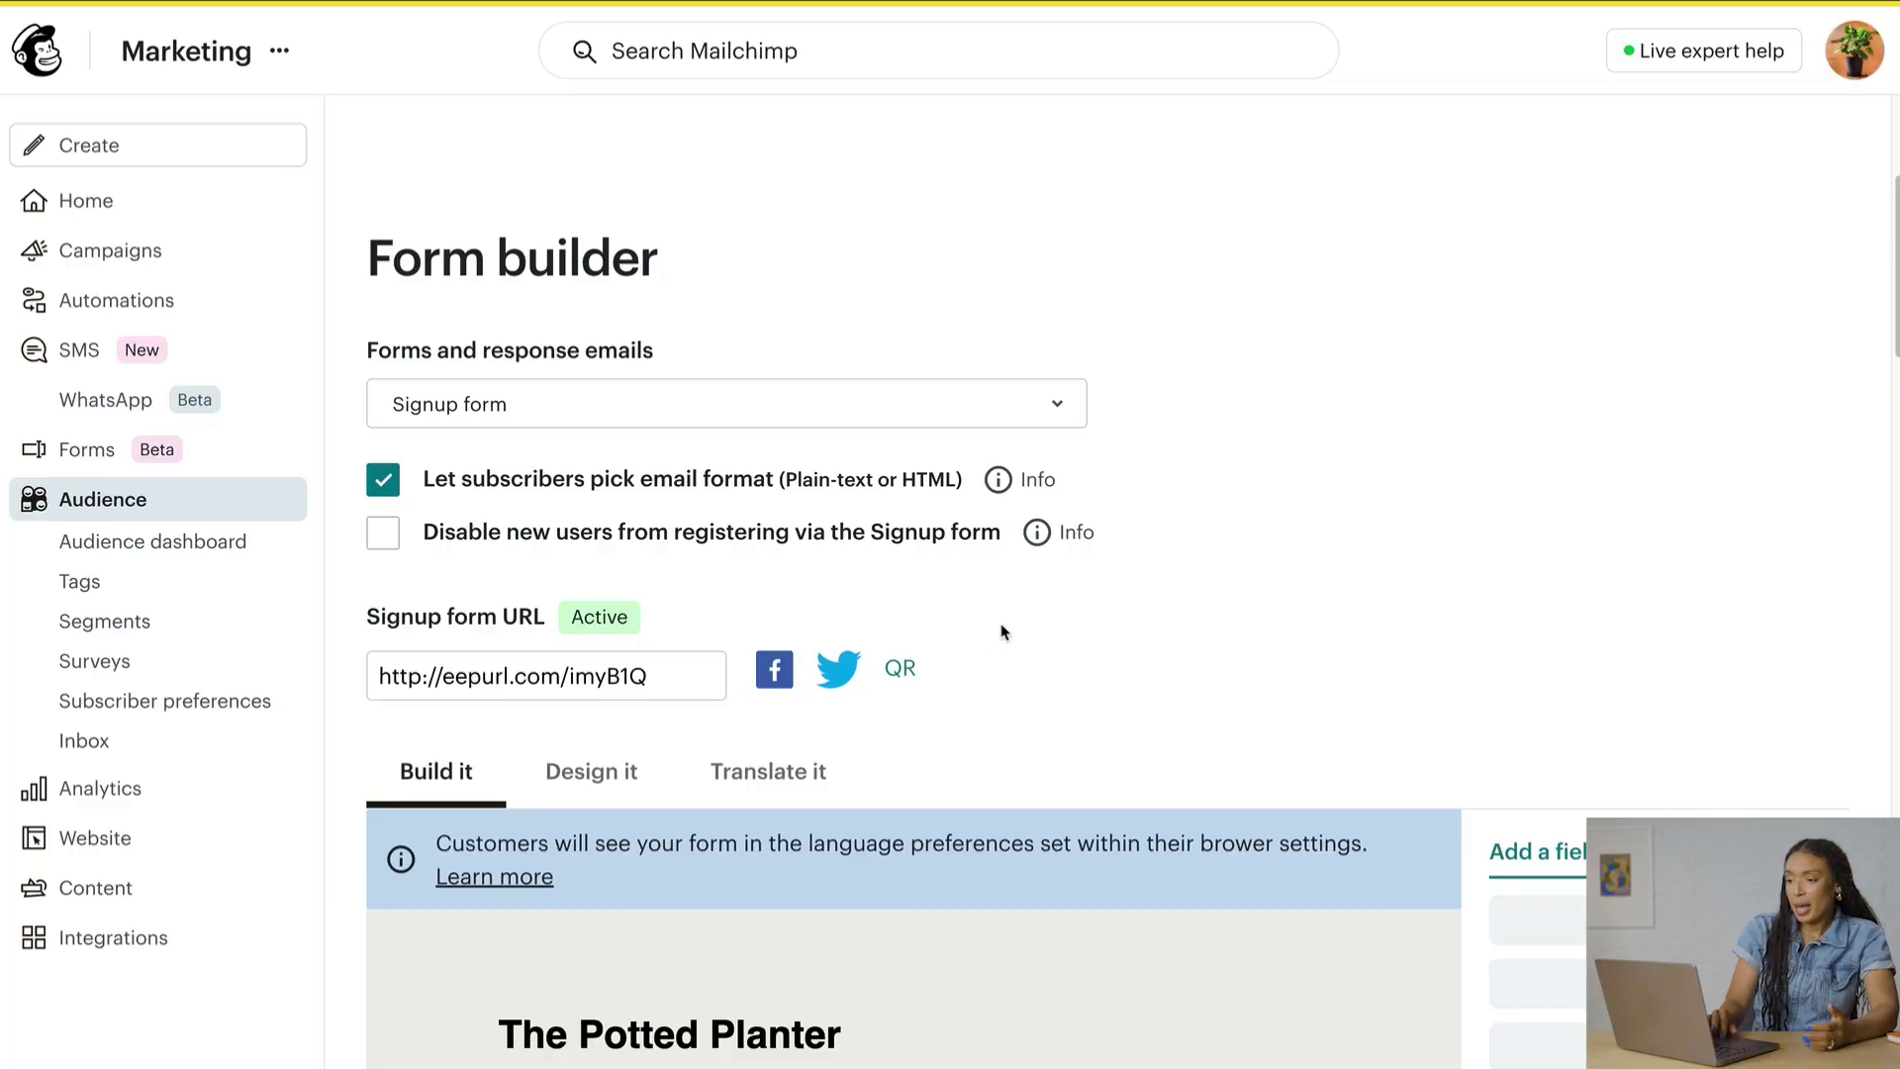
Open Form integrations from Forms > Other forms and view the Squarespace help article.
left_click(257, 451)
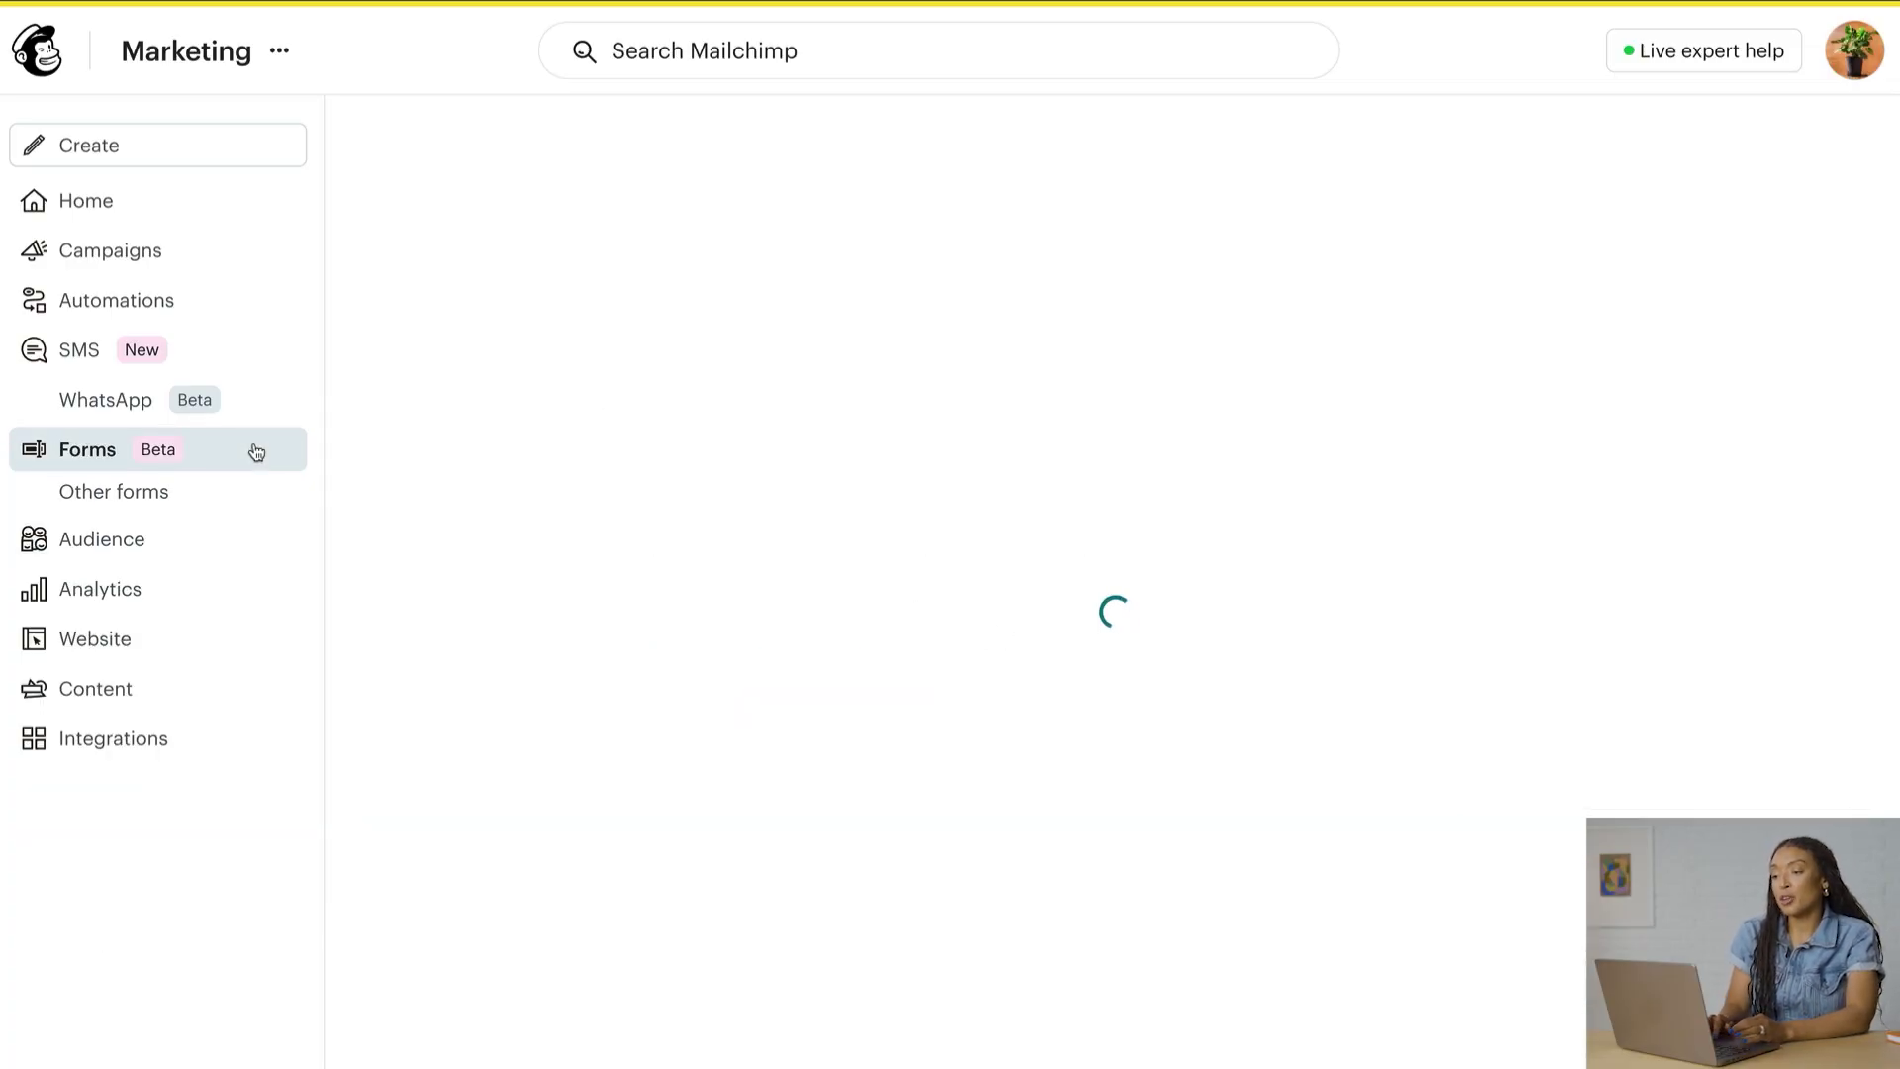
left_click(212, 493)
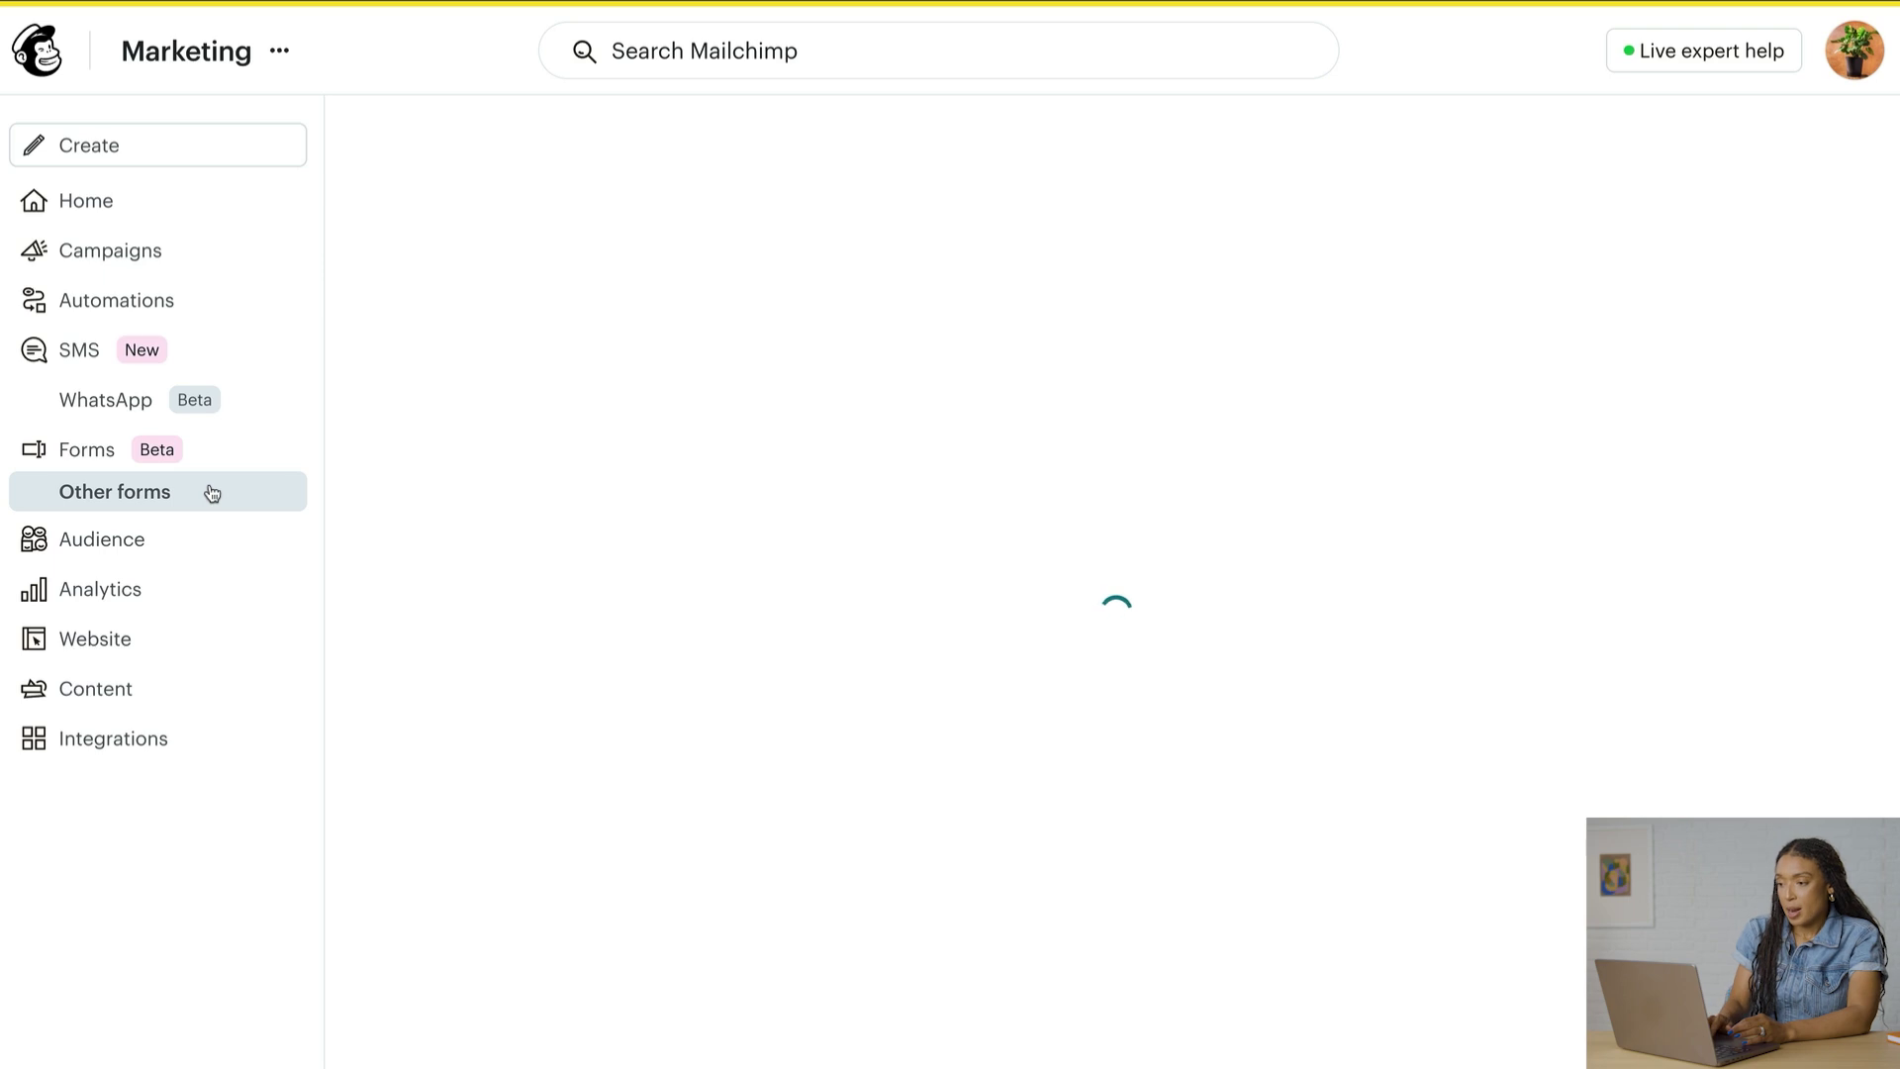
scroll(1519, 936, "down", 10)
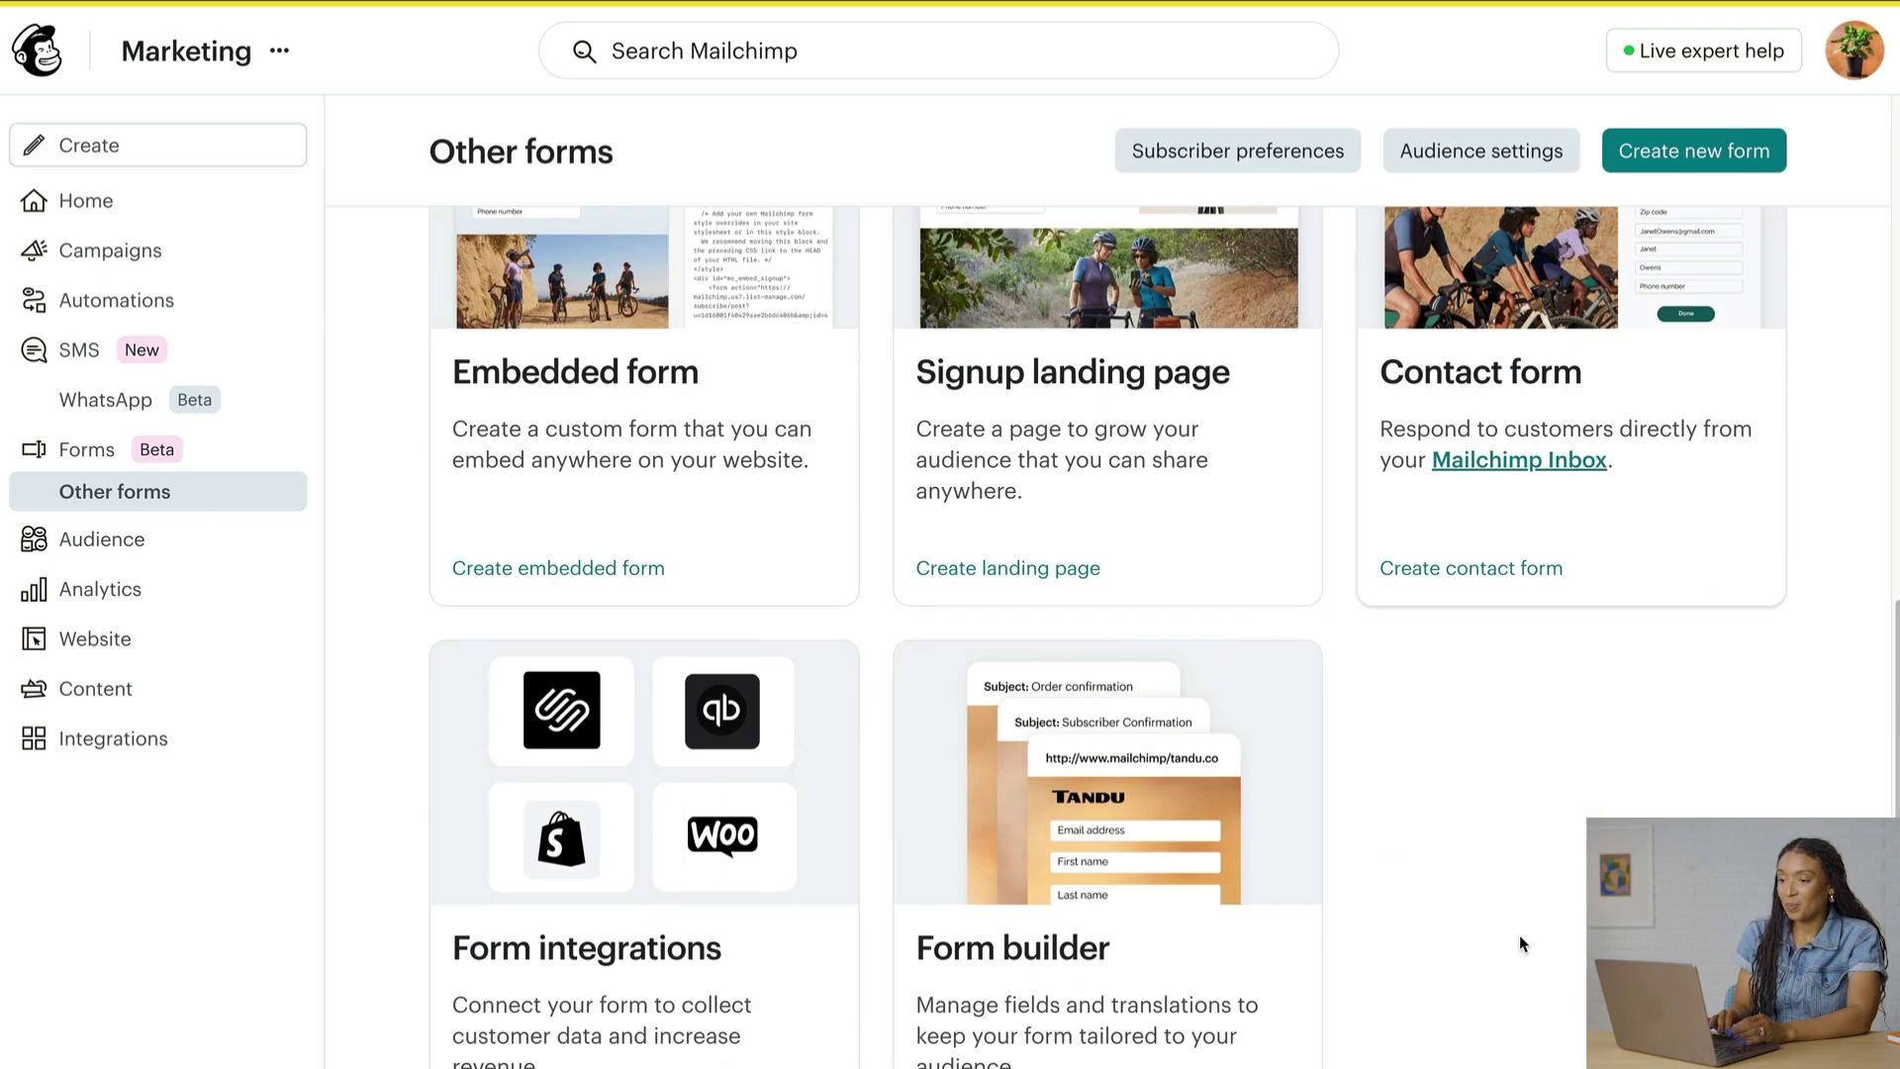
left_click(740, 856)
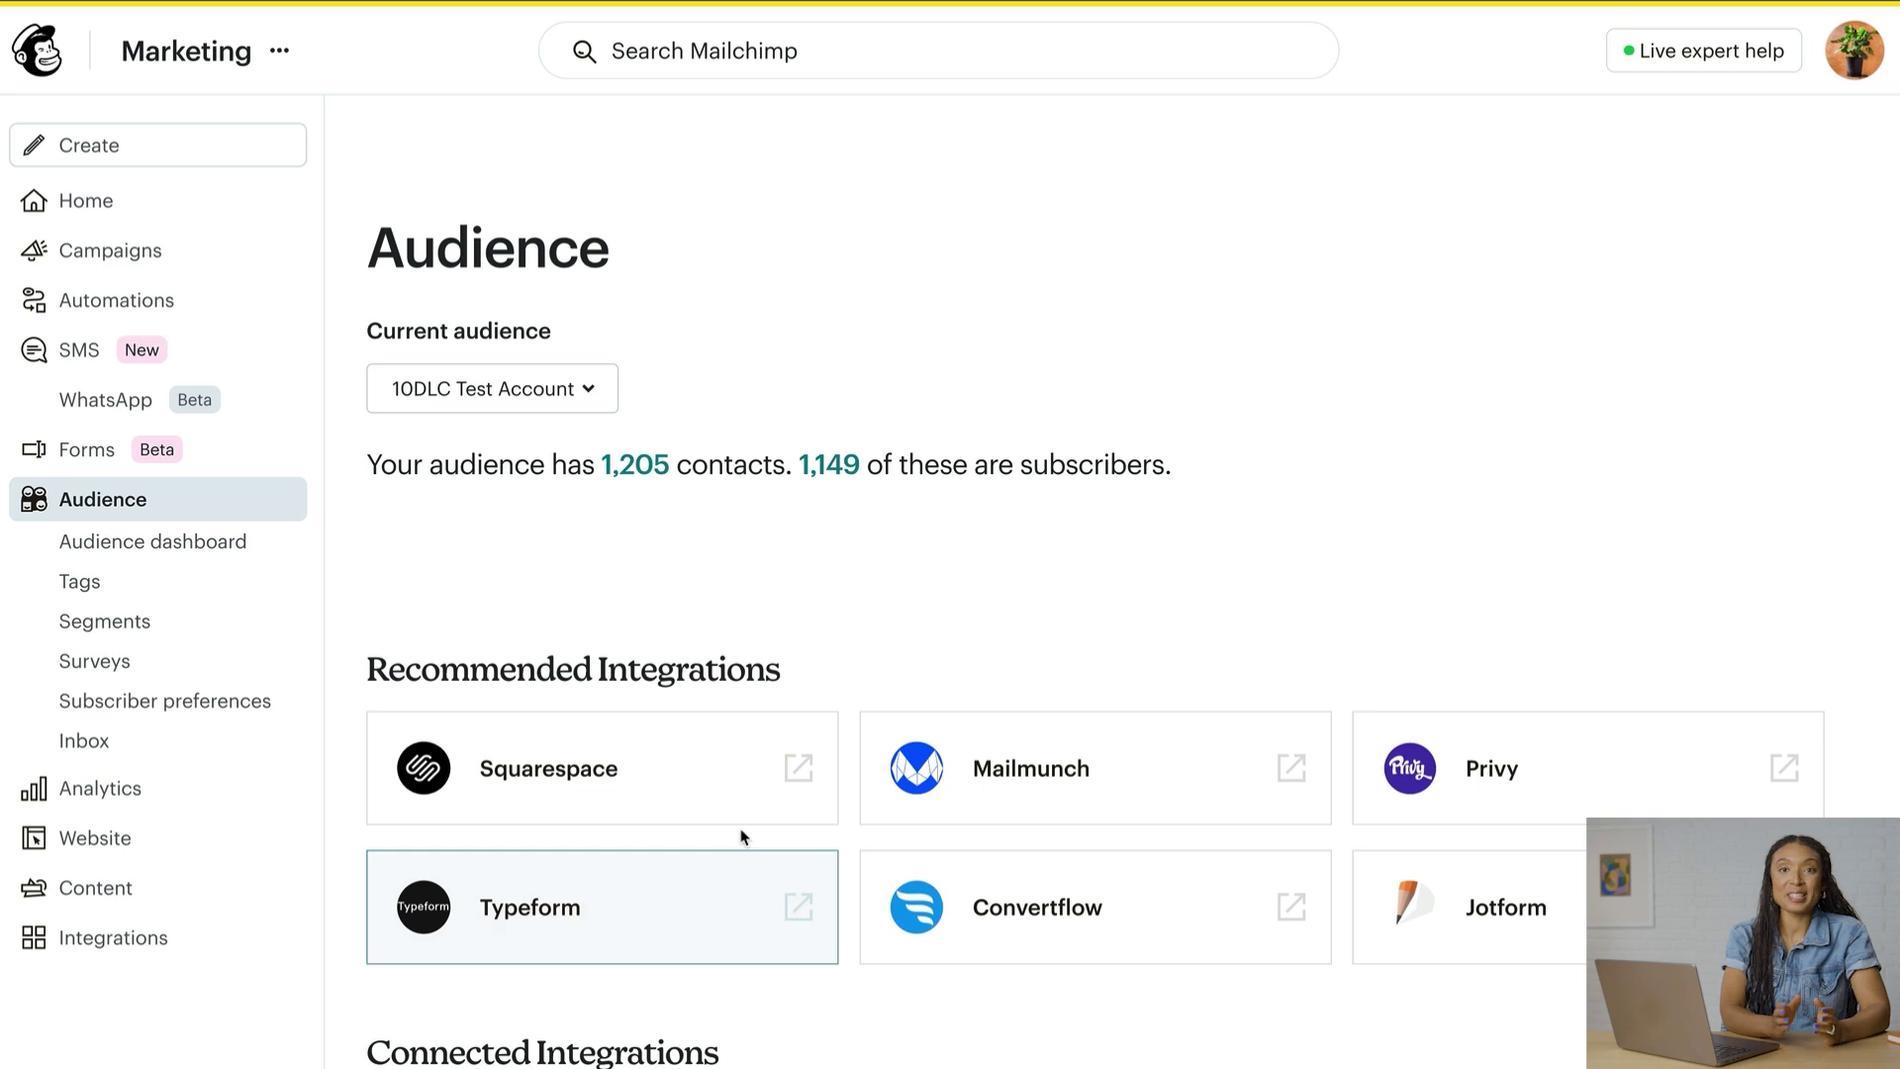
left_click(742, 797)
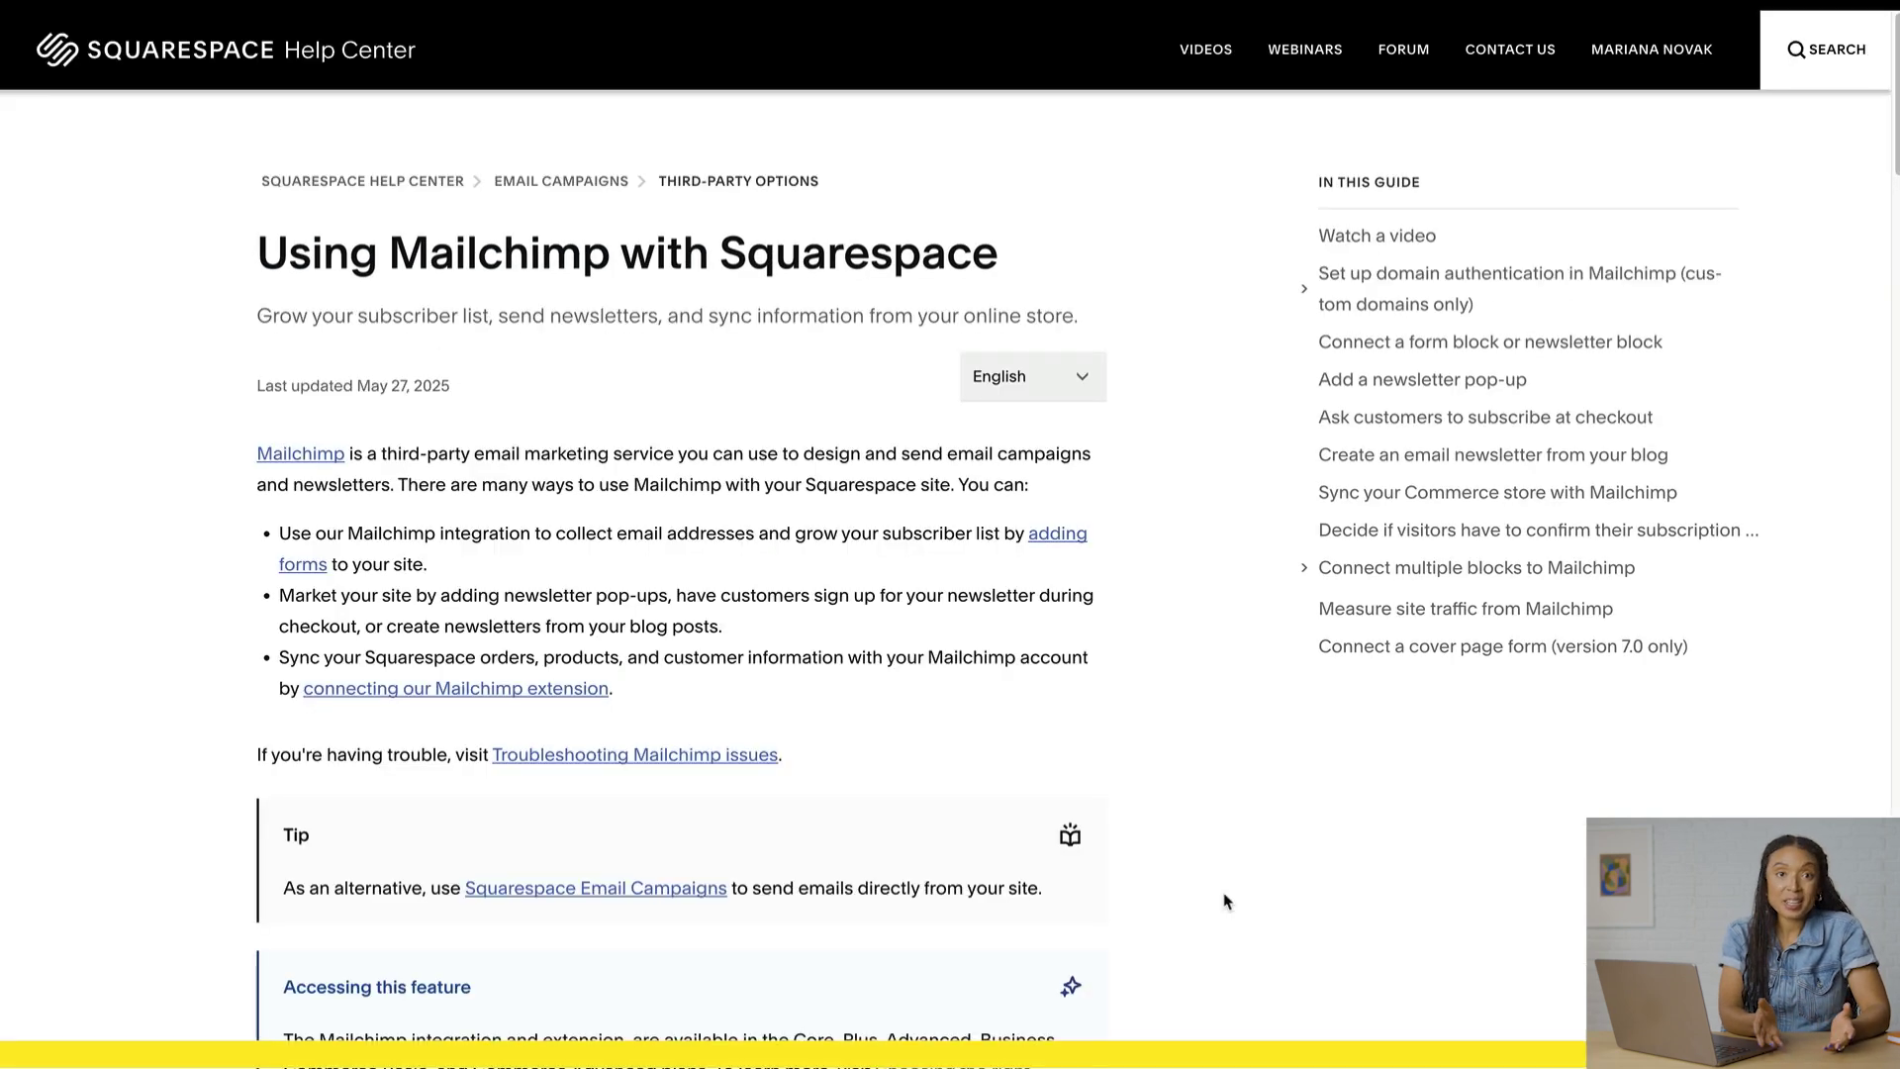